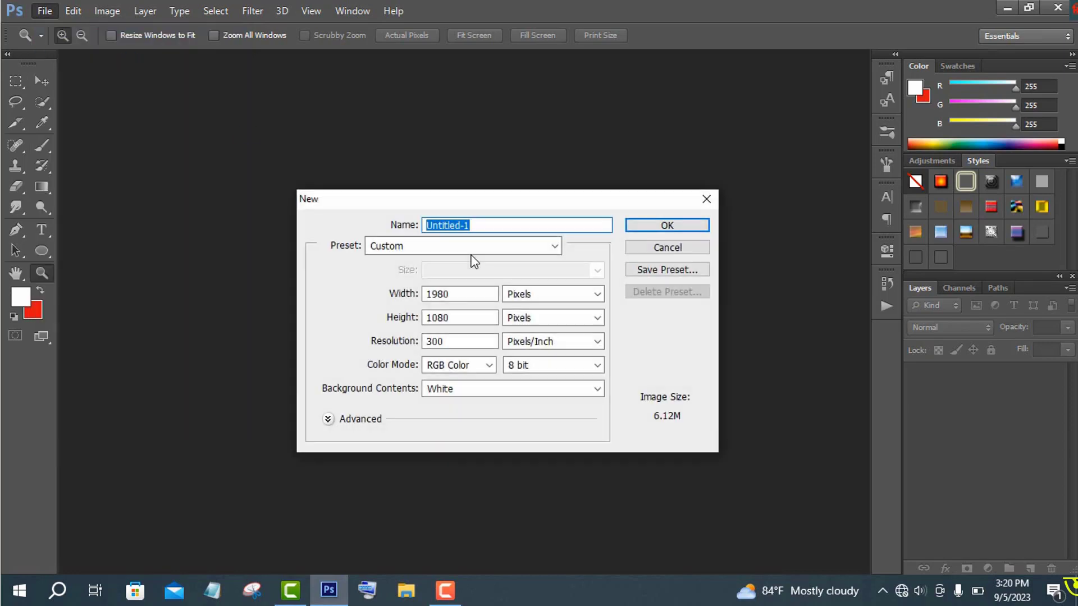
- Create a white 1980 × 1080 pixel RGB document at 300 pixels/inch and cover it with a black (000000) Solid Color fill layer
click(676, 240)
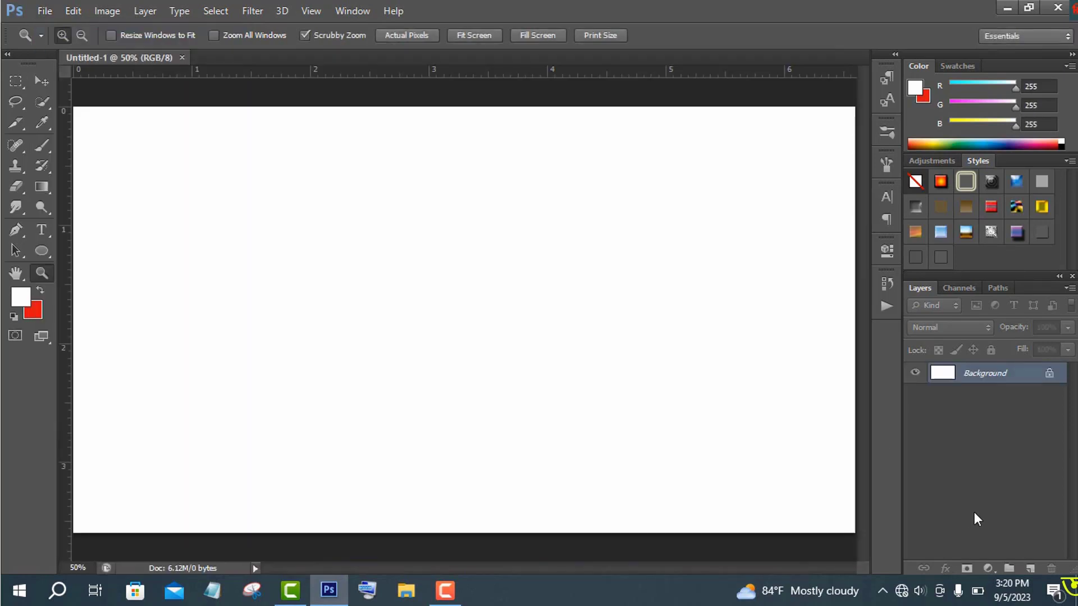
click(987, 568)
click(965, 220)
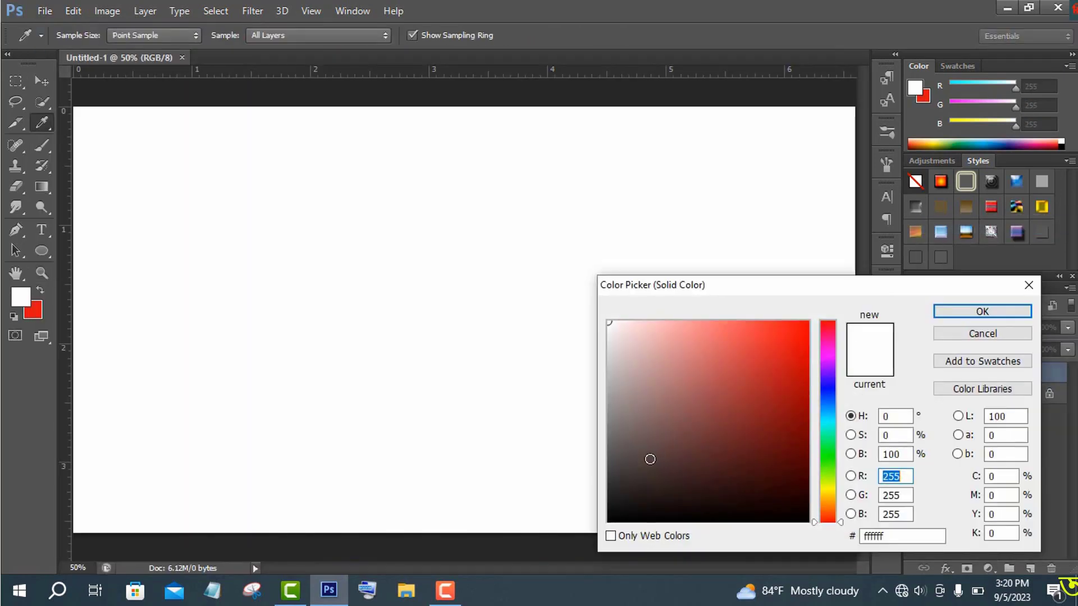
click(630, 444)
click(613, 516)
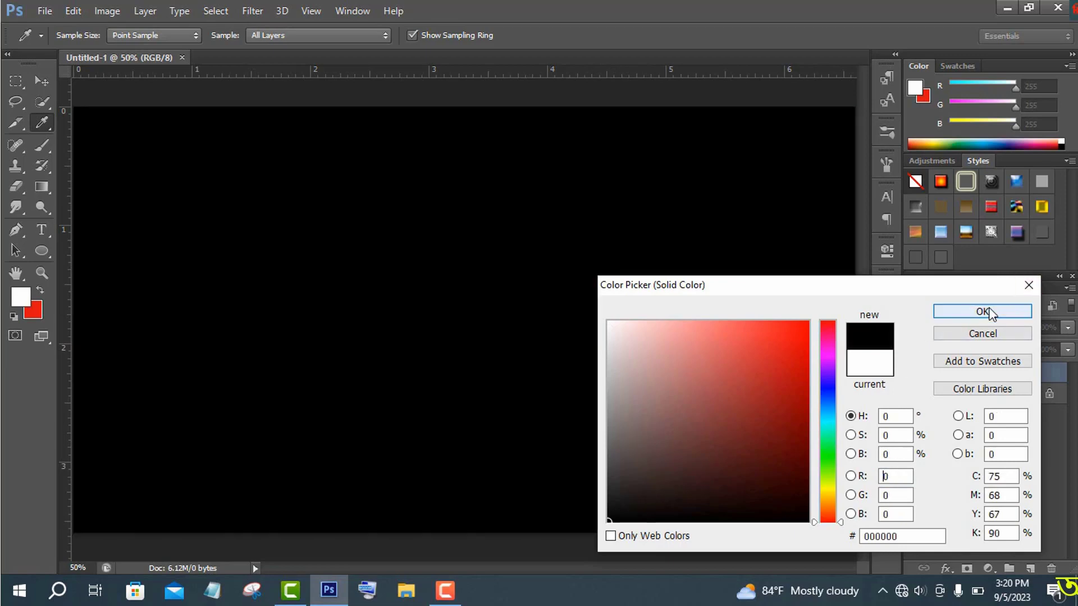
click(941, 312)
- Draw a white ellipse about 68 × 180 px near the canvas centre, rasterize it and apply the Wind filter with method Wind, From the Right
click(42, 252)
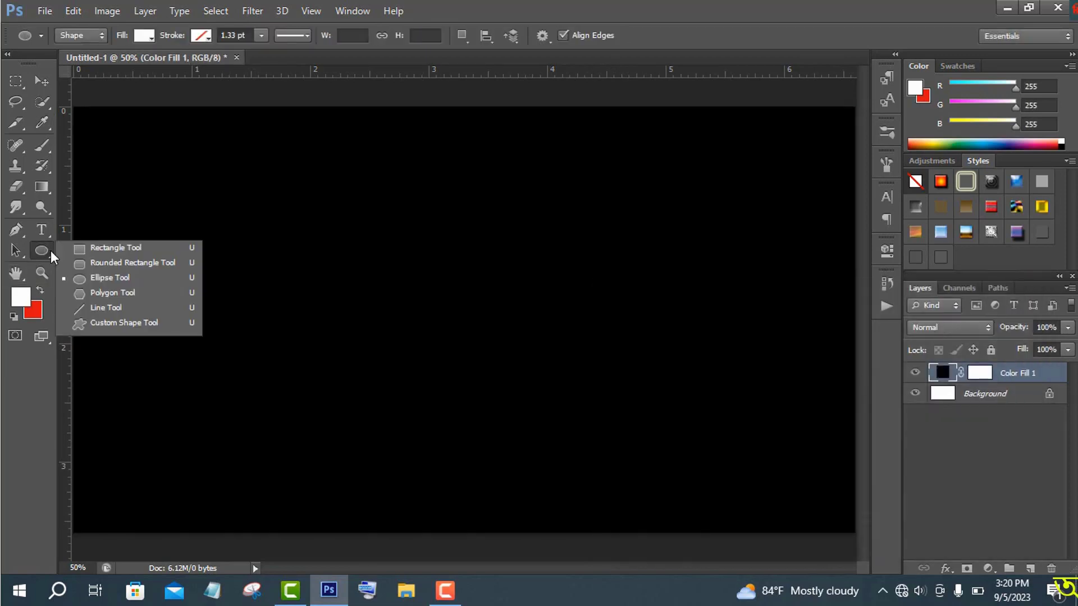
drag(463, 248, 491, 318)
click(252, 10)
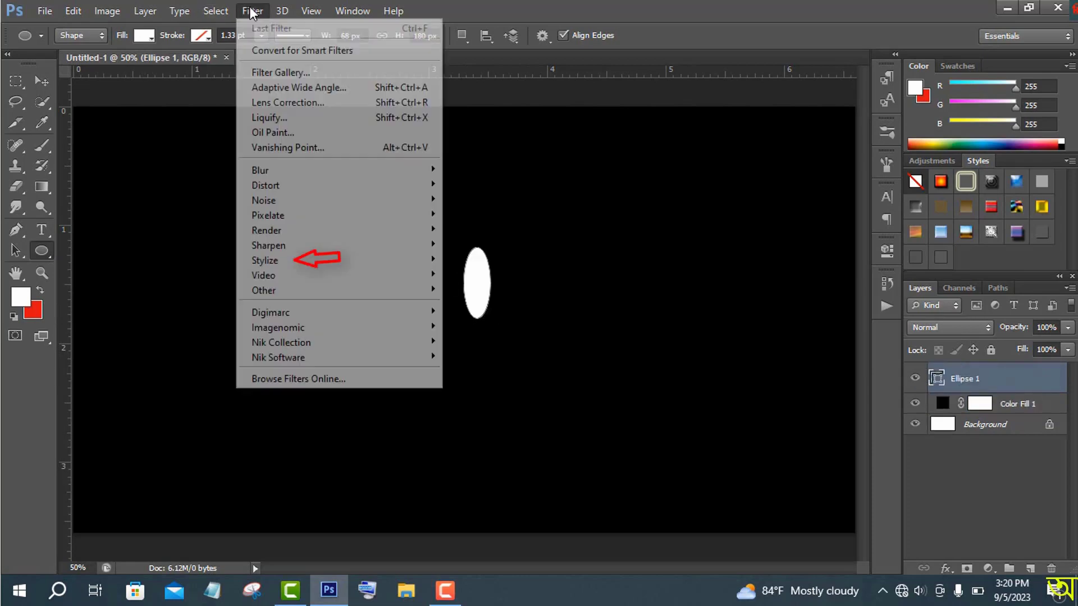
click(515, 366)
click(508, 234)
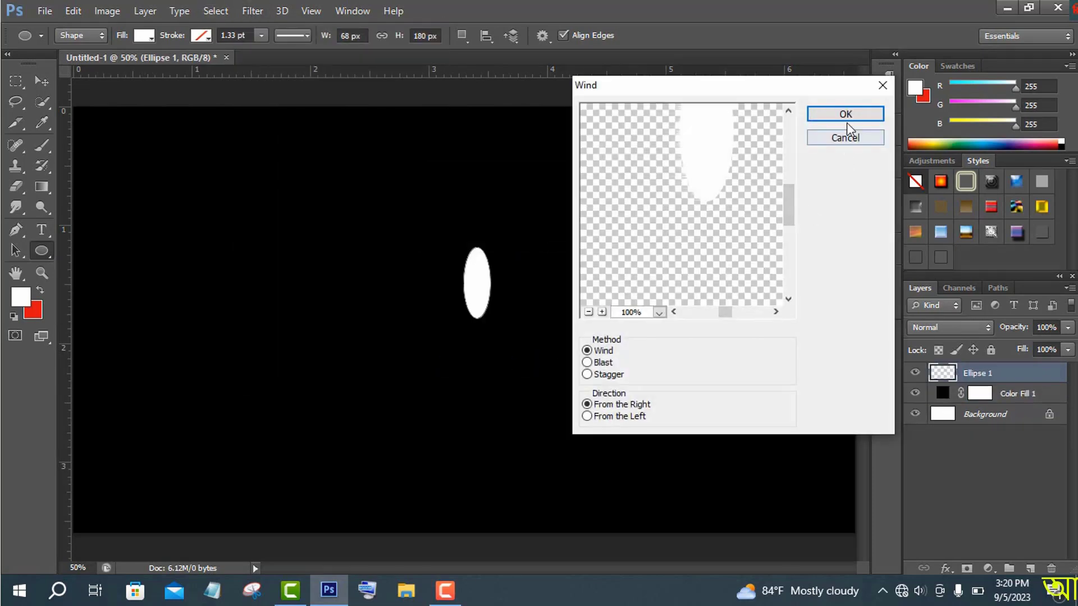
click(846, 115)
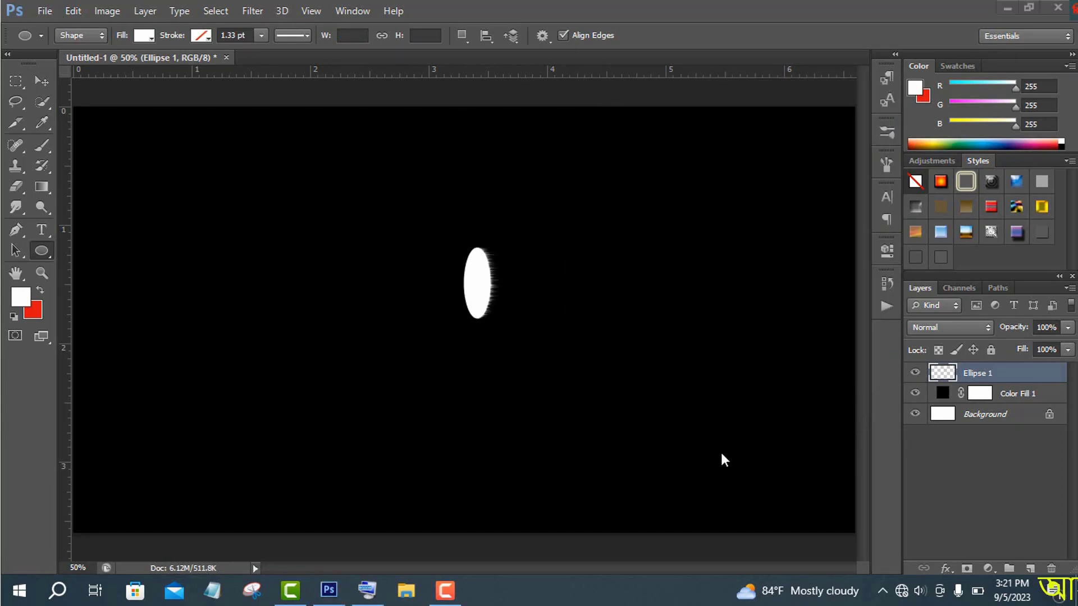
- Reapply the Wind filter three more times to lengthen the streaks on the ellipse
key(ctrl+f)
key(ctrl+f)
key(ctrl+f)
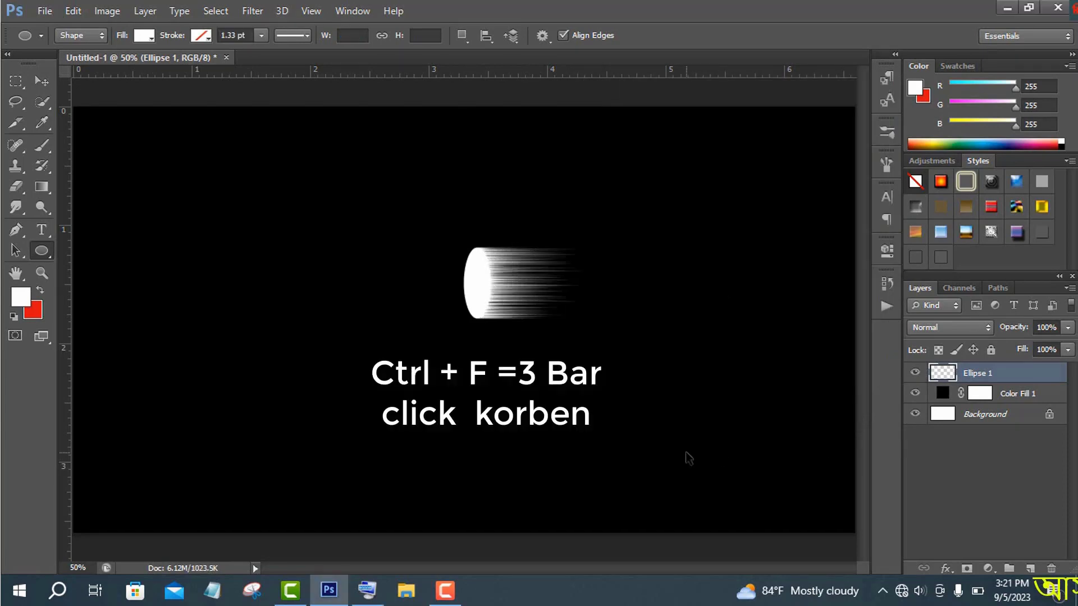
- Warp the ellipse into a feather shape: flare the right corners outward, stretch the left edge outward and pinch the middle, and commit the transform
click(41, 81)
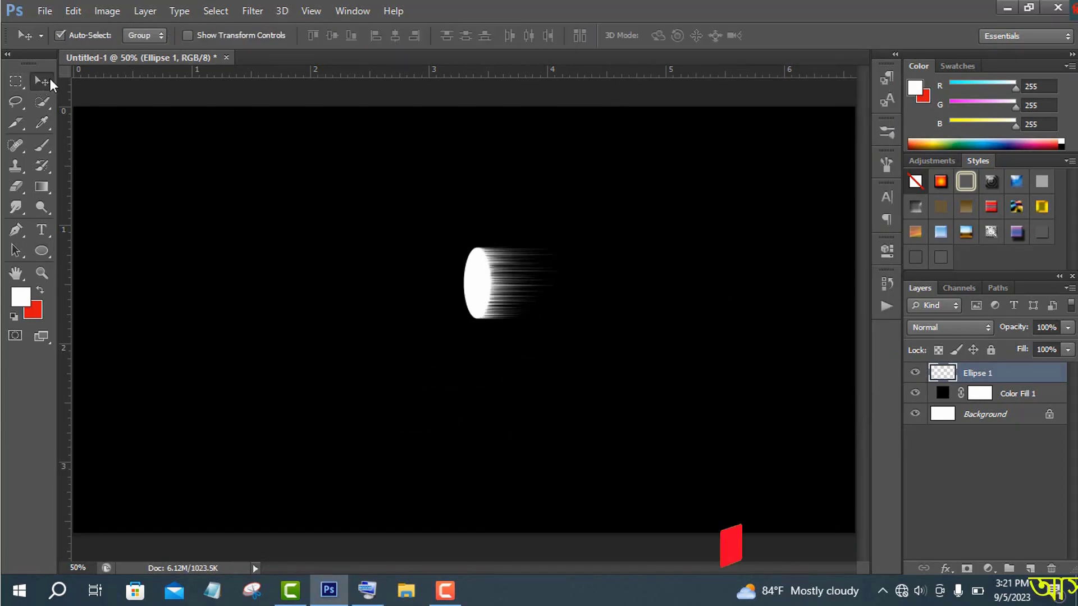
key(ctrl+t)
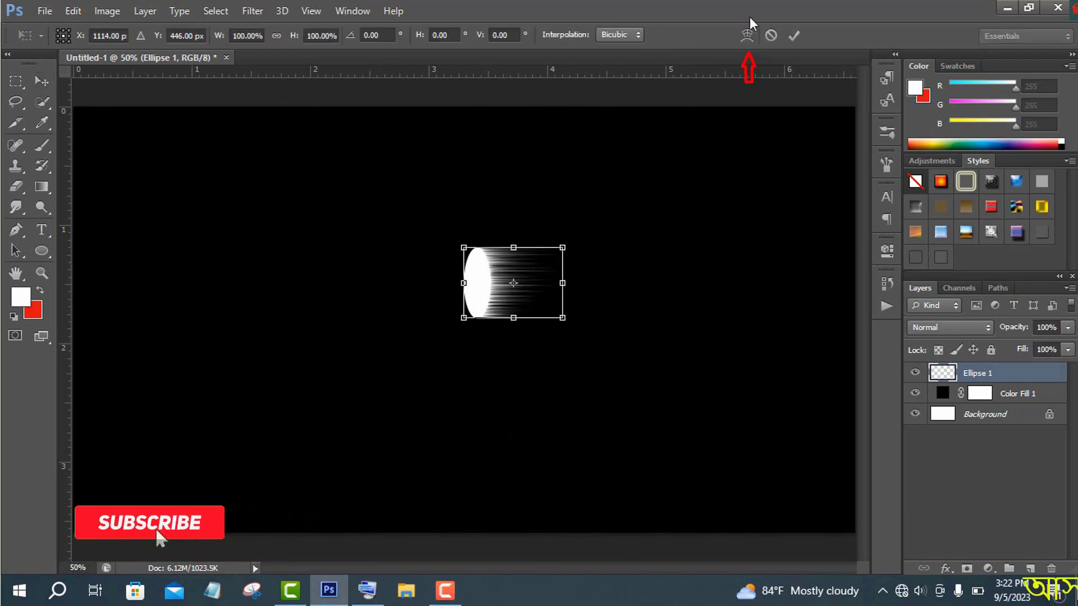
click(747, 35)
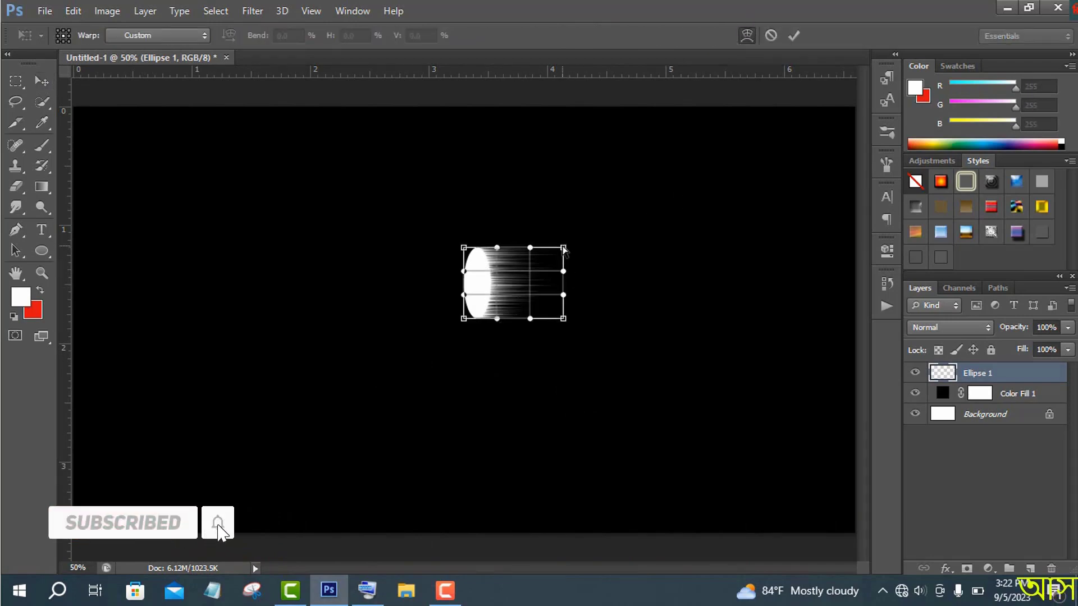
drag(564, 249, 596, 187)
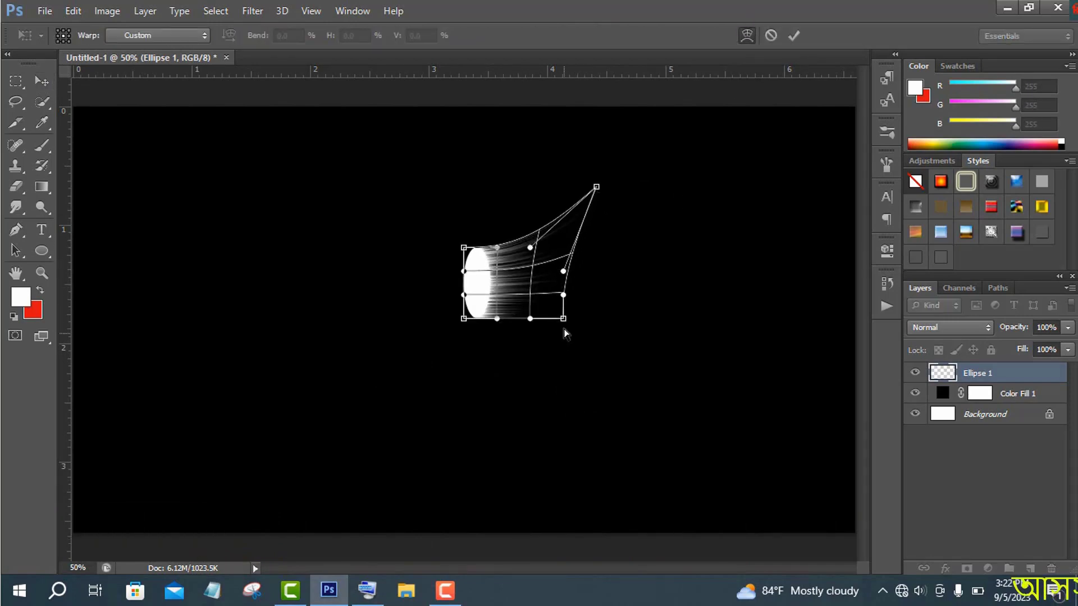
drag(563, 318, 580, 370)
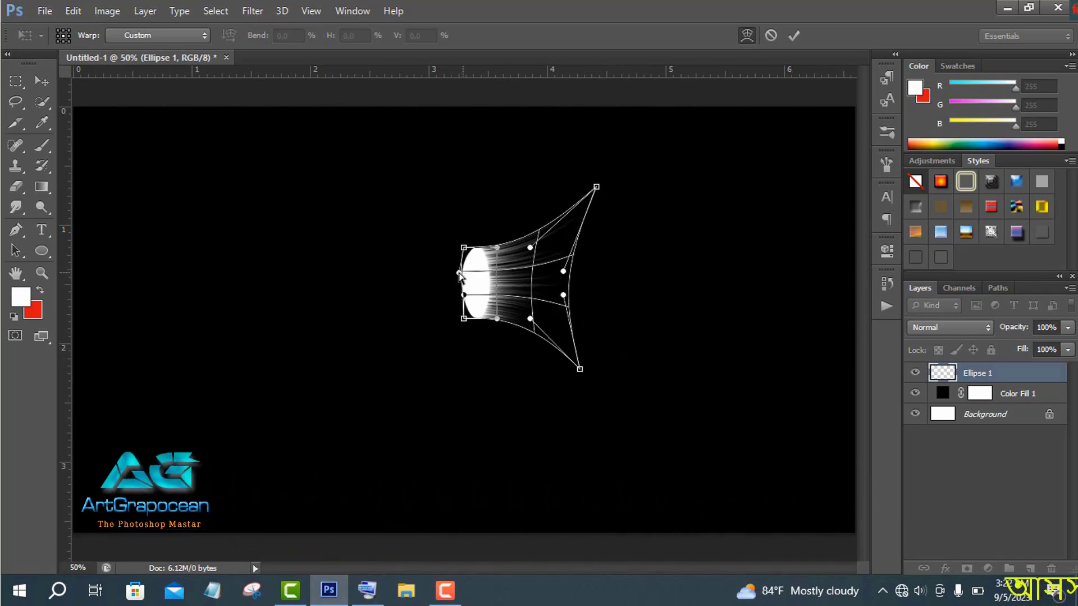
drag(459, 273, 406, 273)
drag(463, 294, 401, 297)
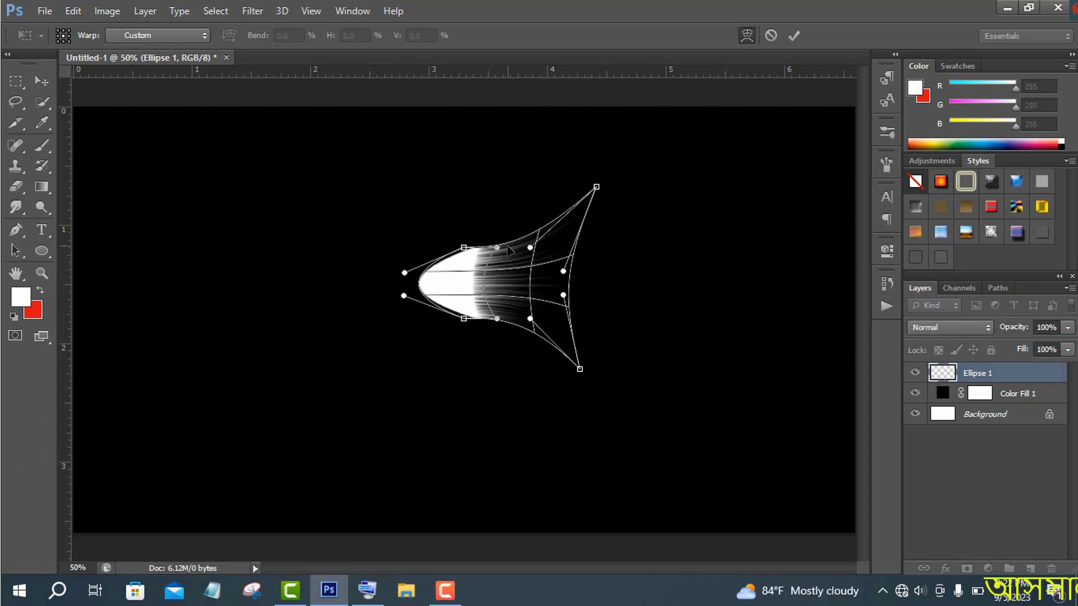
drag(497, 248, 510, 281)
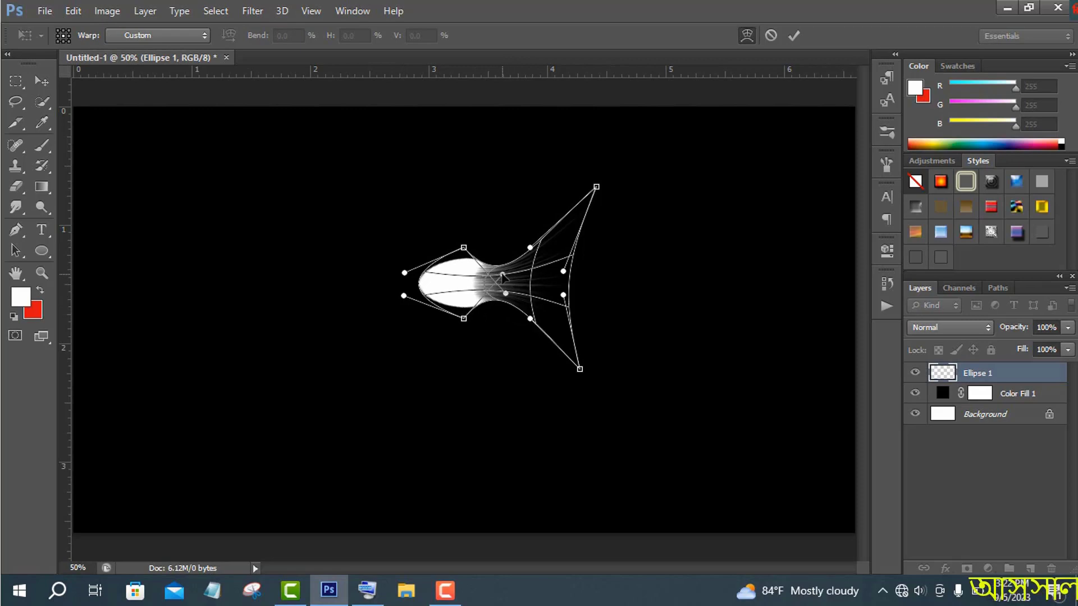
click(793, 37)
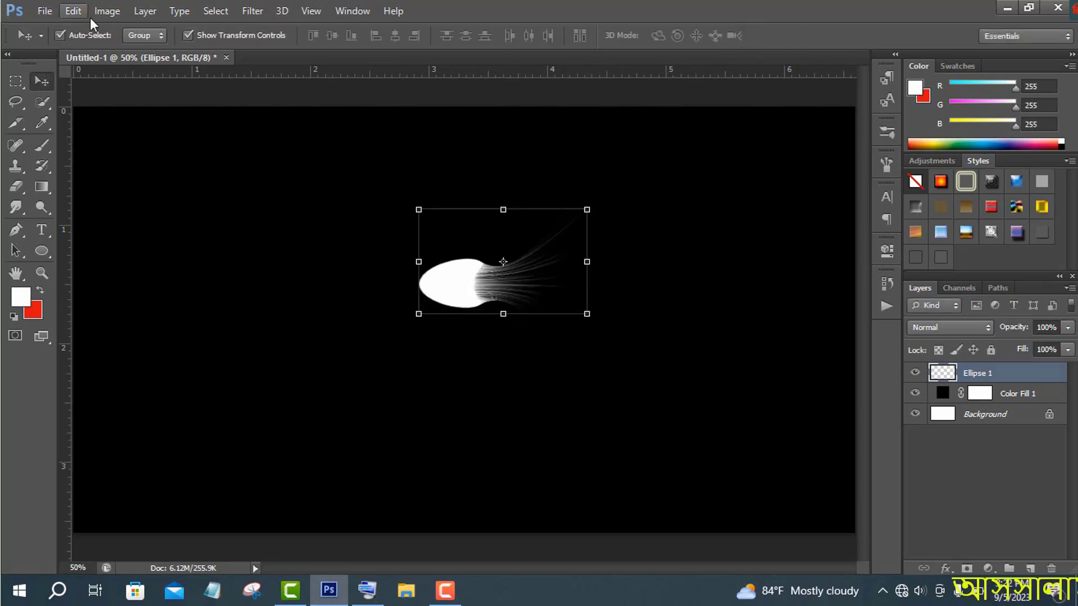
- Add a Pattern Overlay layer style to Ellipse 1 using the blue bubble pattern at 100% opacity and 100% scale
double_click(1044, 375)
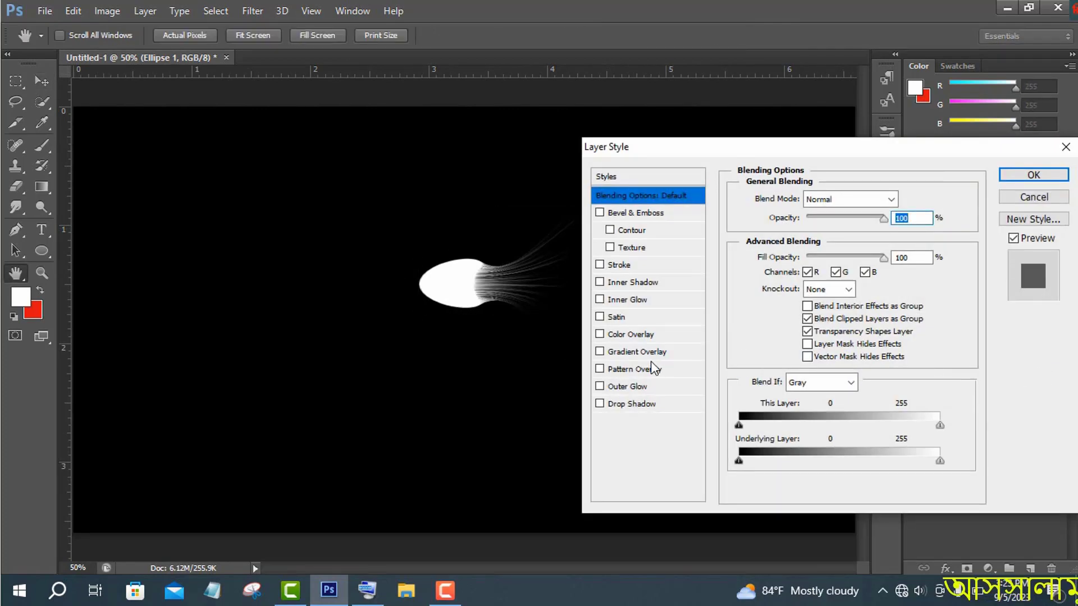
click(645, 353)
click(600, 352)
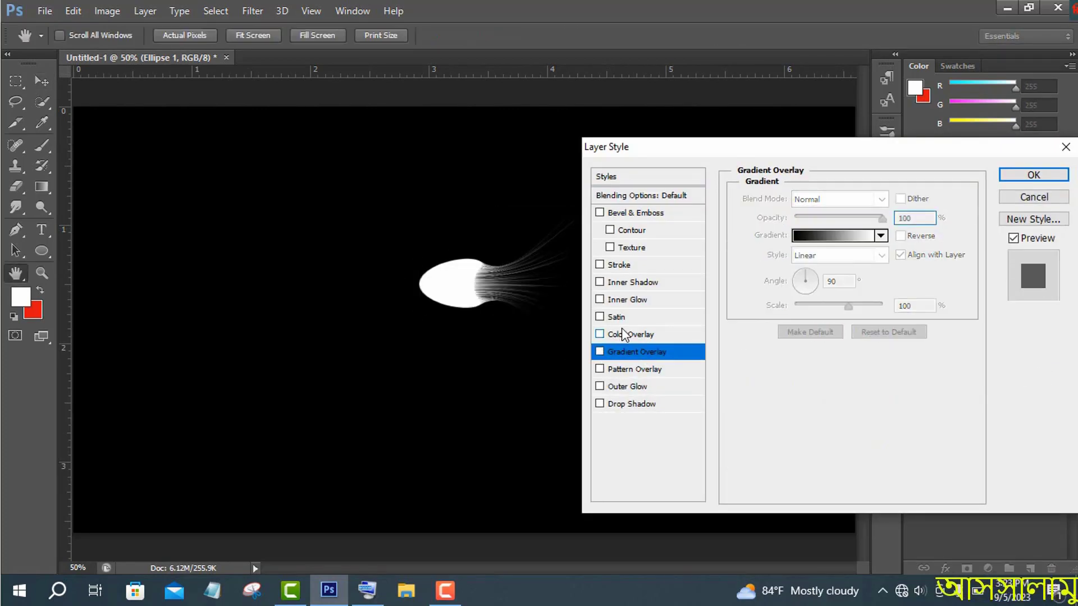
click(649, 366)
click(846, 254)
click(715, 248)
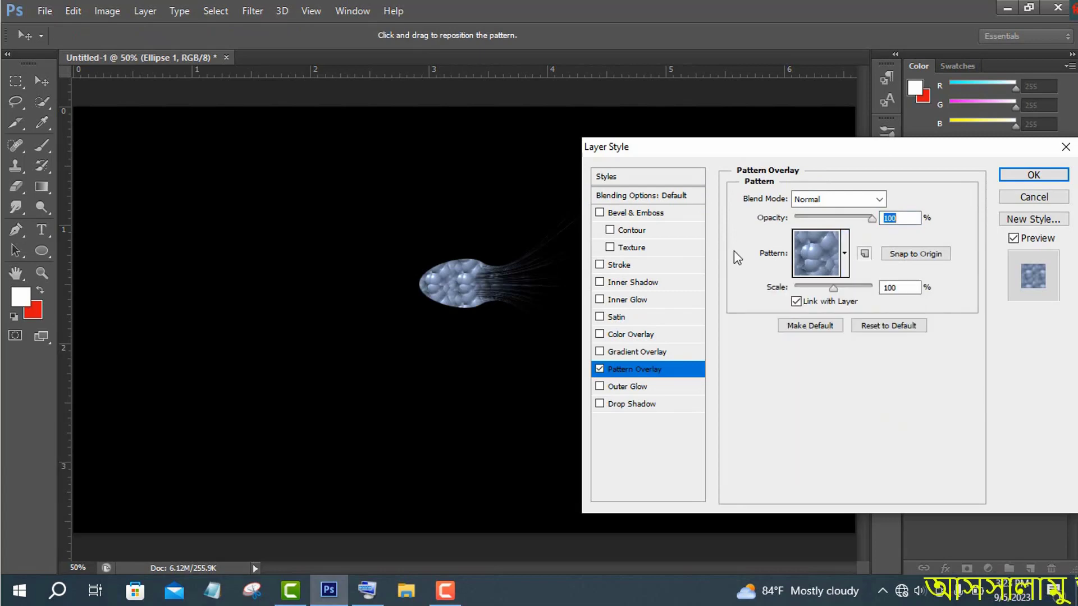
- Add Bevel & Emboss with Texture and Contour to the ellipse, setting the contour to the inverted cone (V-shaped) preset
click(629, 249)
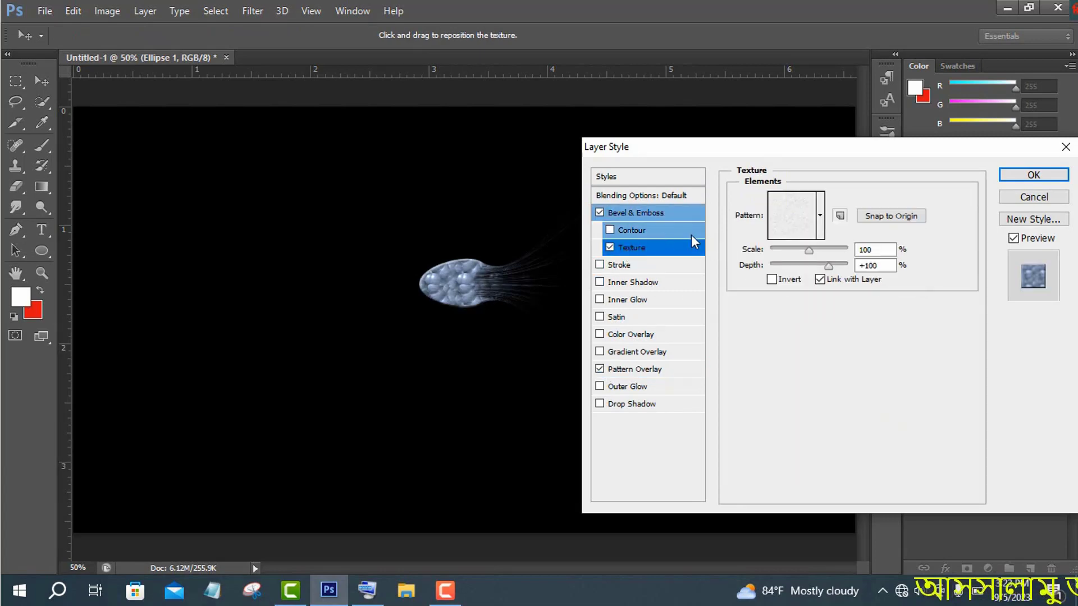
click(820, 215)
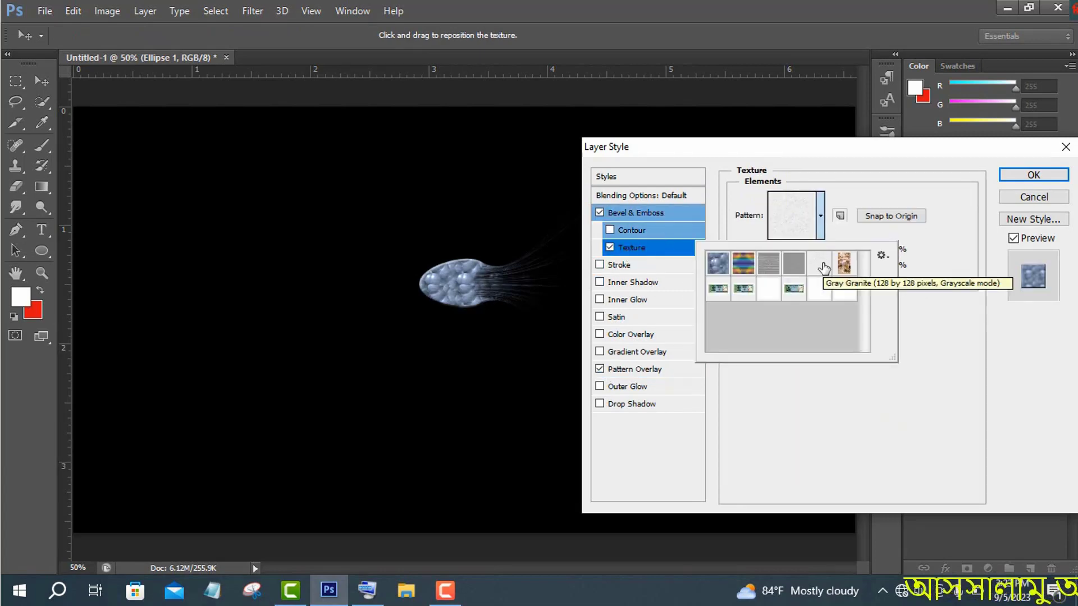
click(651, 231)
click(798, 203)
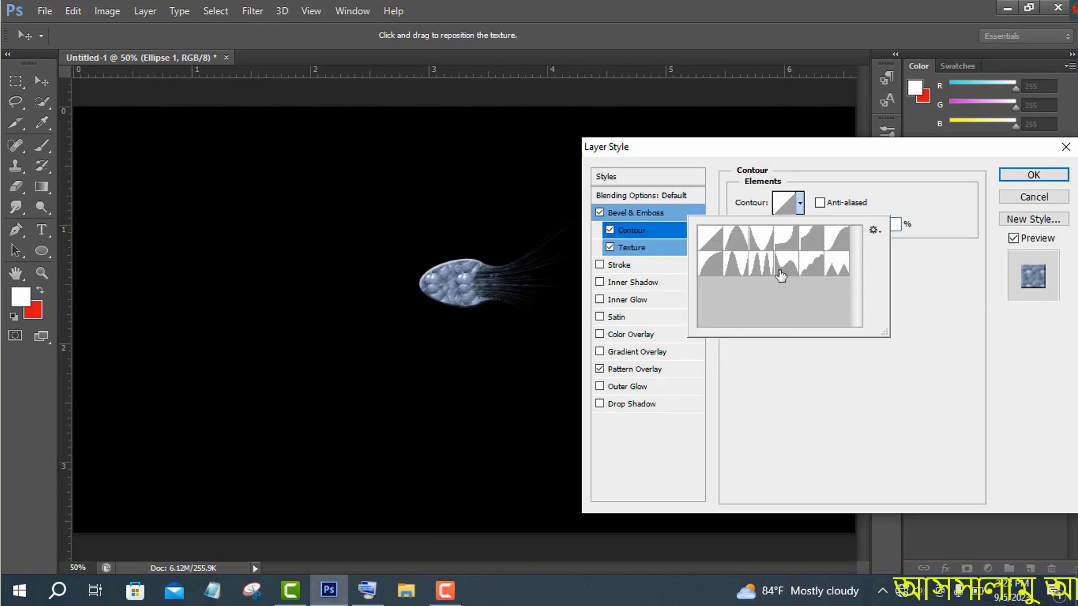
click(761, 263)
click(764, 241)
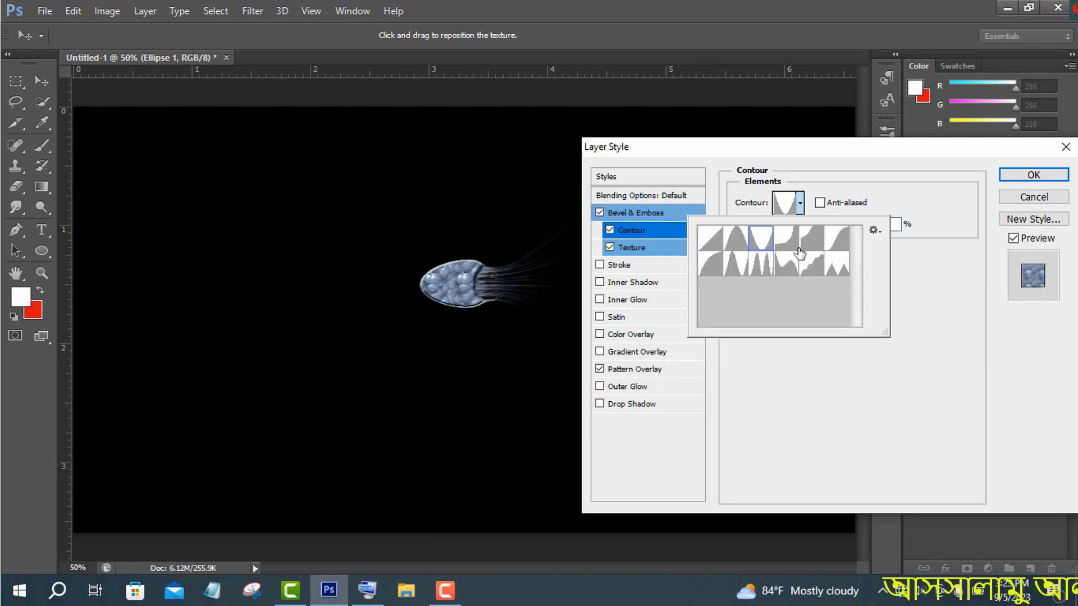
click(783, 265)
click(791, 239)
click(759, 243)
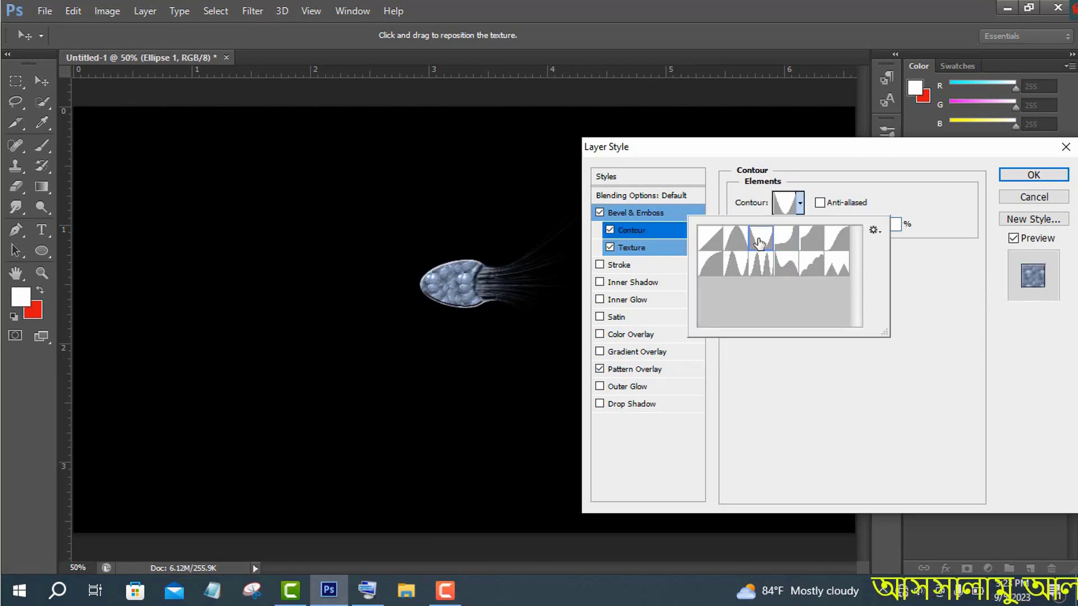
click(900, 232)
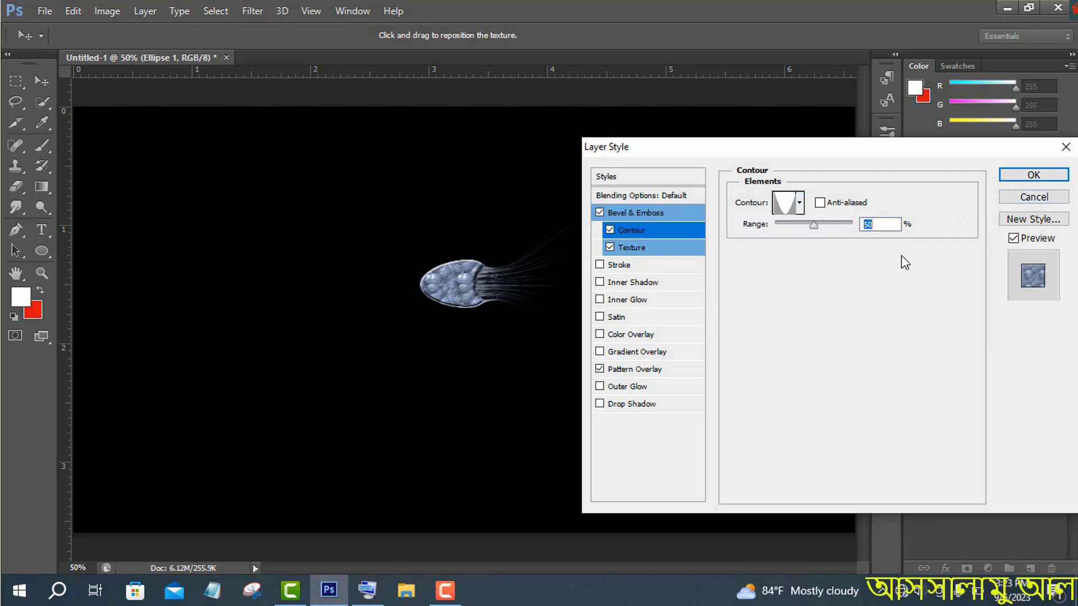
- Add an Inner Glow in Screen mode with the default pale yellow gradient as its colour source, and apply the layer style
click(629, 281)
click(600, 282)
click(625, 300)
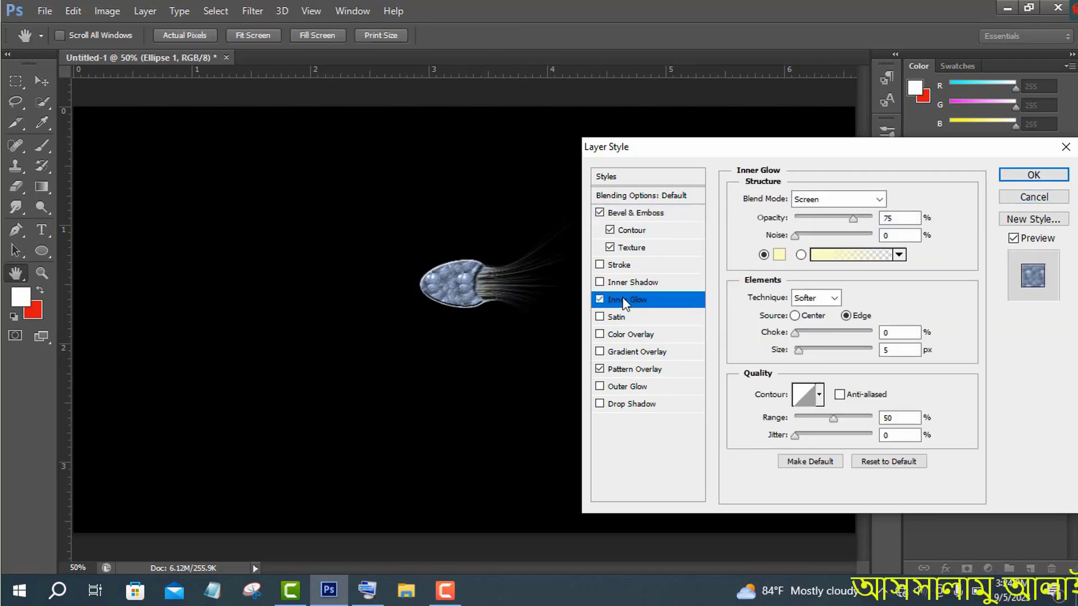
click(854, 254)
click(850, 237)
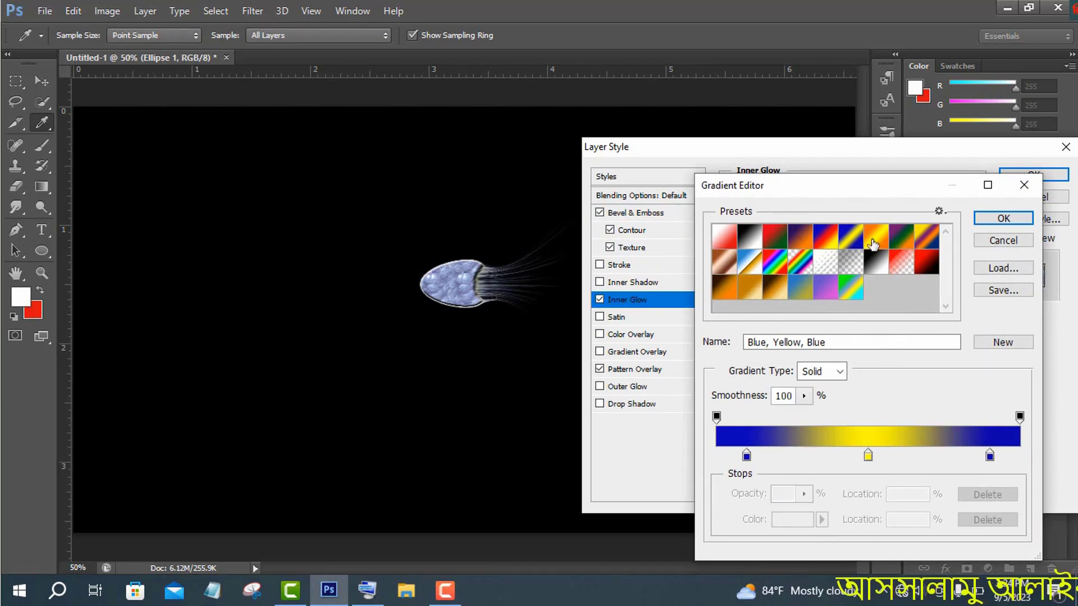
click(869, 242)
click(1004, 240)
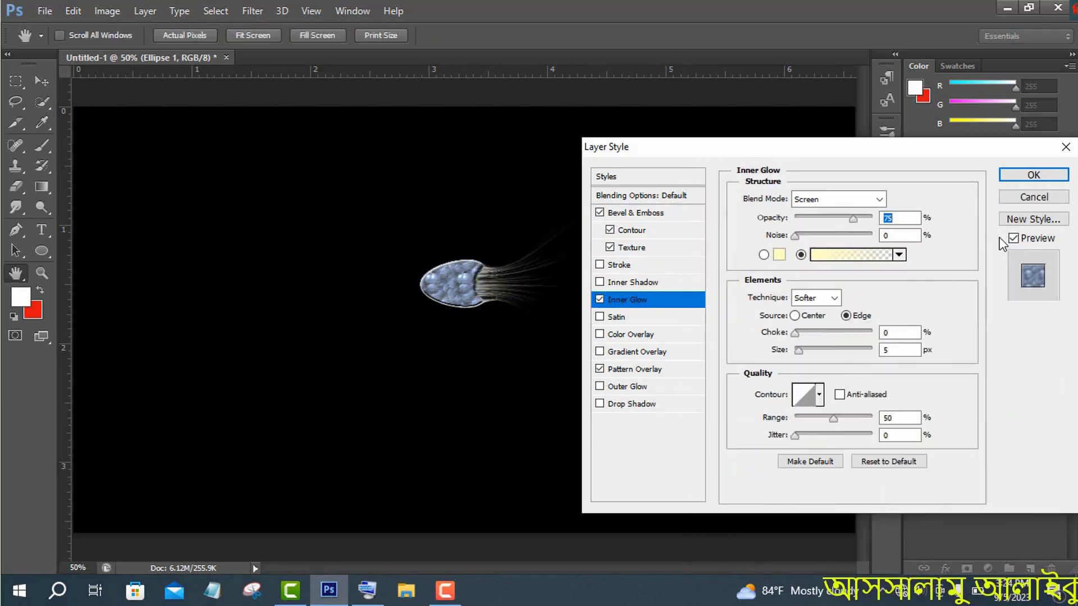
click(1029, 176)
- Duplicate the Ellipse 1 layer and move the copy's transform reference point to the middle of its right edge
drag(1007, 380, 1031, 568)
click(503, 262)
drag(503, 262, 587, 261)
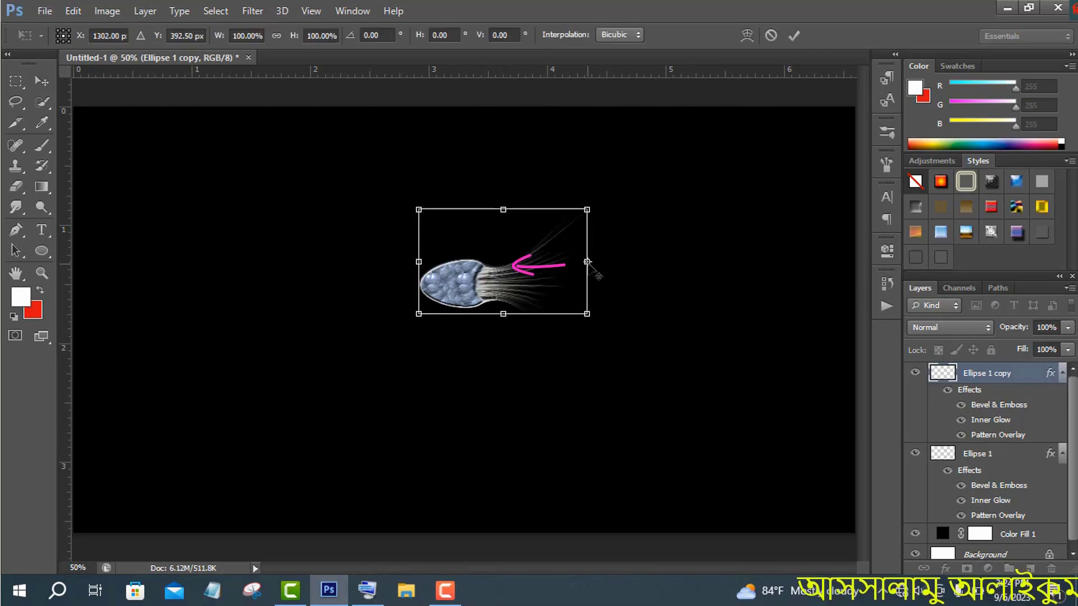
- Rotate the Ellipse 1 copy by 20° around its right-edge reference point and commit the transform
click(367, 590)
click(370, 35)
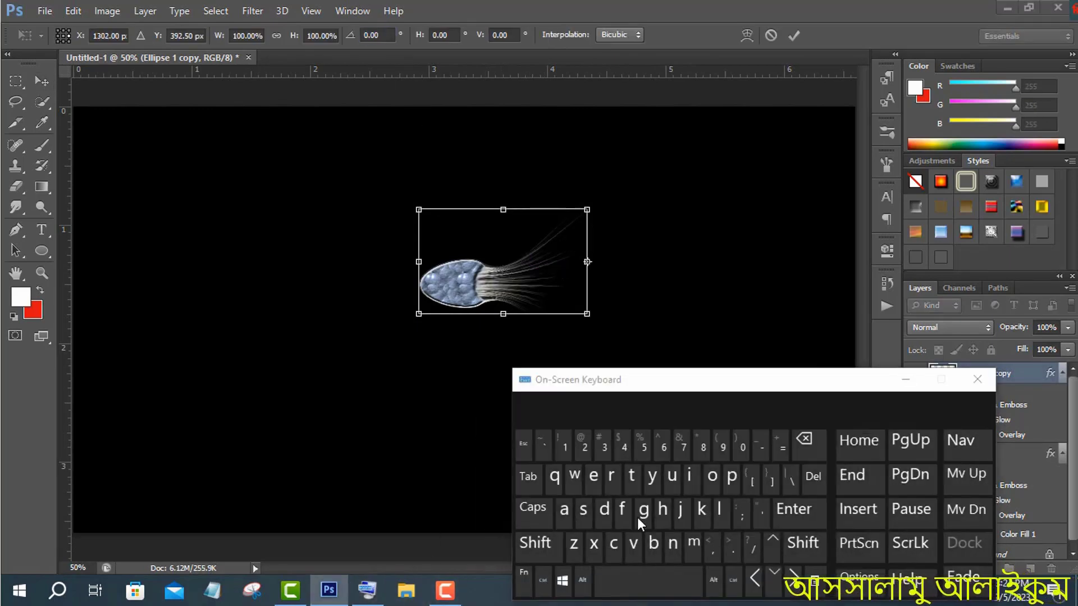
click(646, 446)
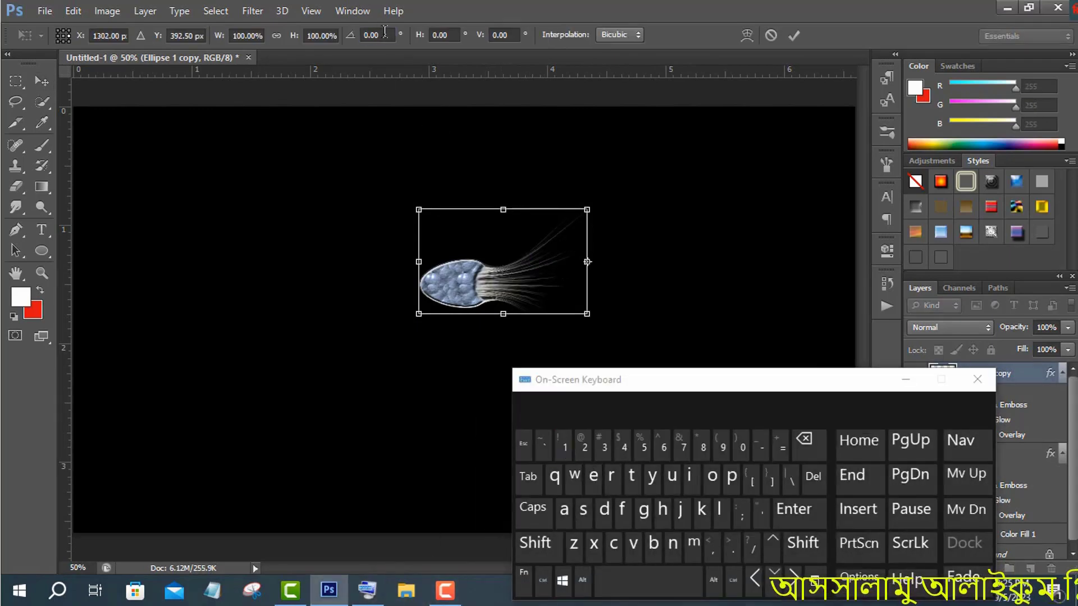
click(371, 35)
click(565, 446)
click(644, 447)
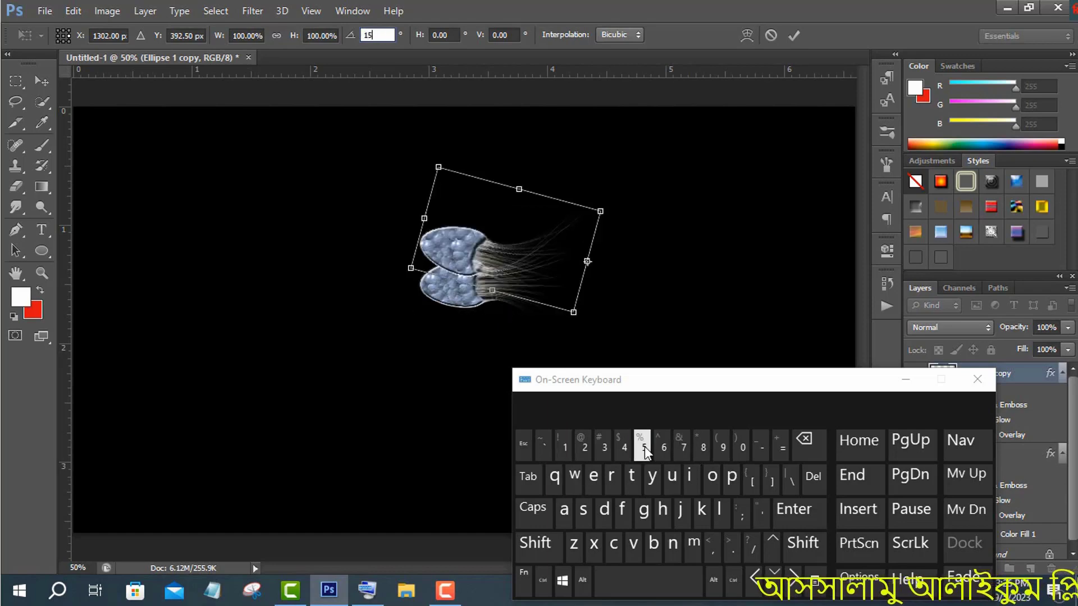
click(804, 443)
click(804, 443)
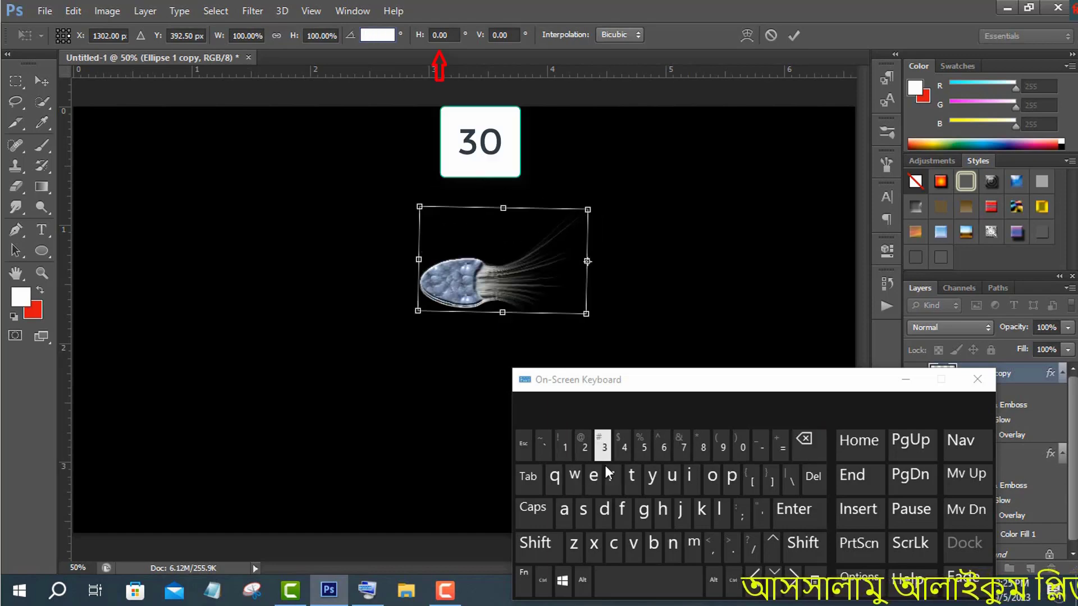
click(584, 446)
click(741, 446)
click(905, 379)
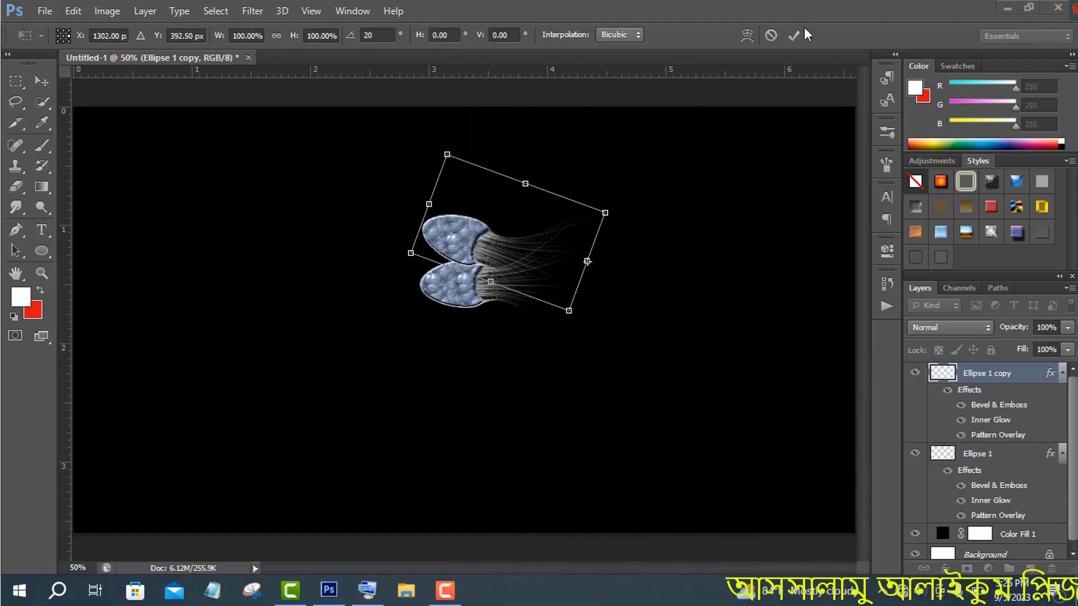
click(793, 36)
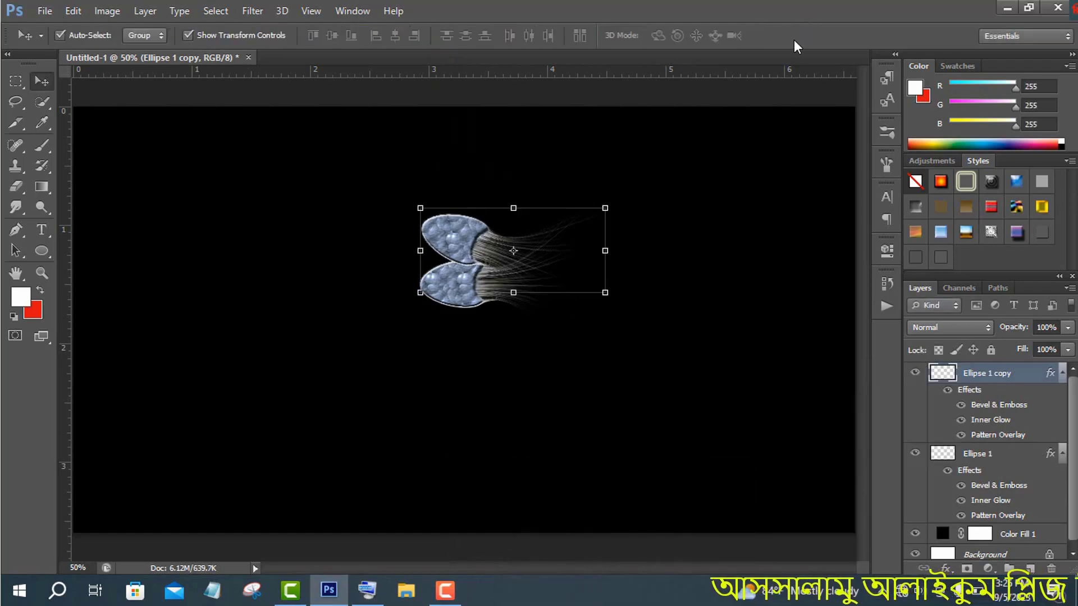
- Repeat the 20° rotate-and-duplicate transform on the petal until the copies complete a full ring, ending with Ellipse 1 copy 17
key(ctrl+alt+shift+t)
key(ctrl+alt+shift+t)
key(ctrl+alt+shift+t)
key(ctrl+alt+shift+t)
key(ctrl+alt+shift+t)
key(ctrl+alt+shift+t)
key(ctrl+alt+shift+t)
key(ctrl+alt+shift+t)
key(ctrl+alt+shift+t)
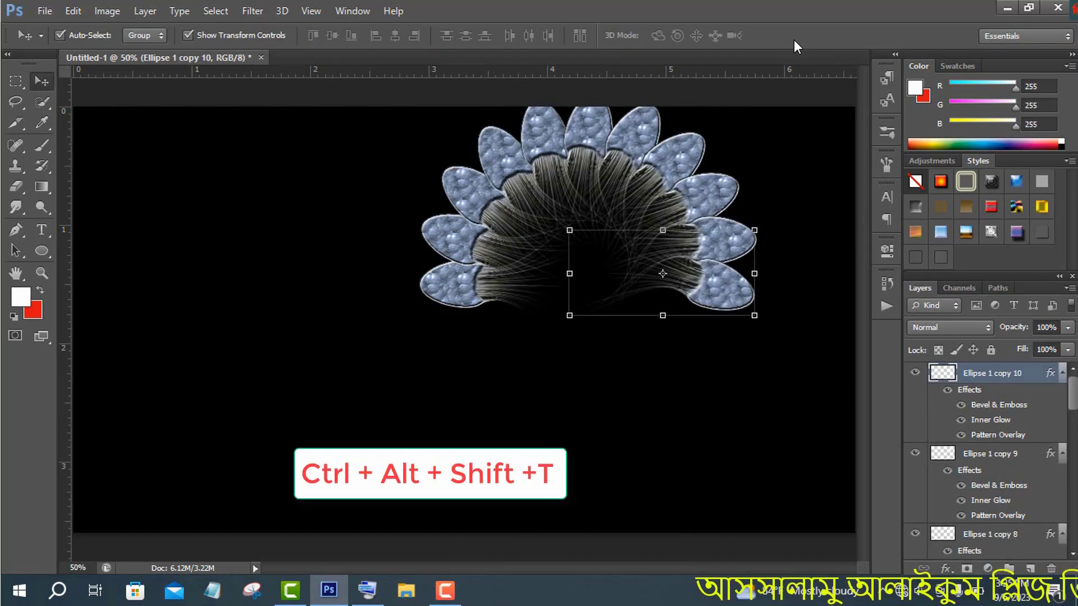
key(ctrl+alt+shift+t)
key(ctrl+alt+shift+t)
key(ctrl+alt+shift+t)
key(ctrl+alt+shift+t)
key(ctrl+alt+shift+t)
key(ctrl+alt+shift+t)
key(ctrl+alt+shift+t)
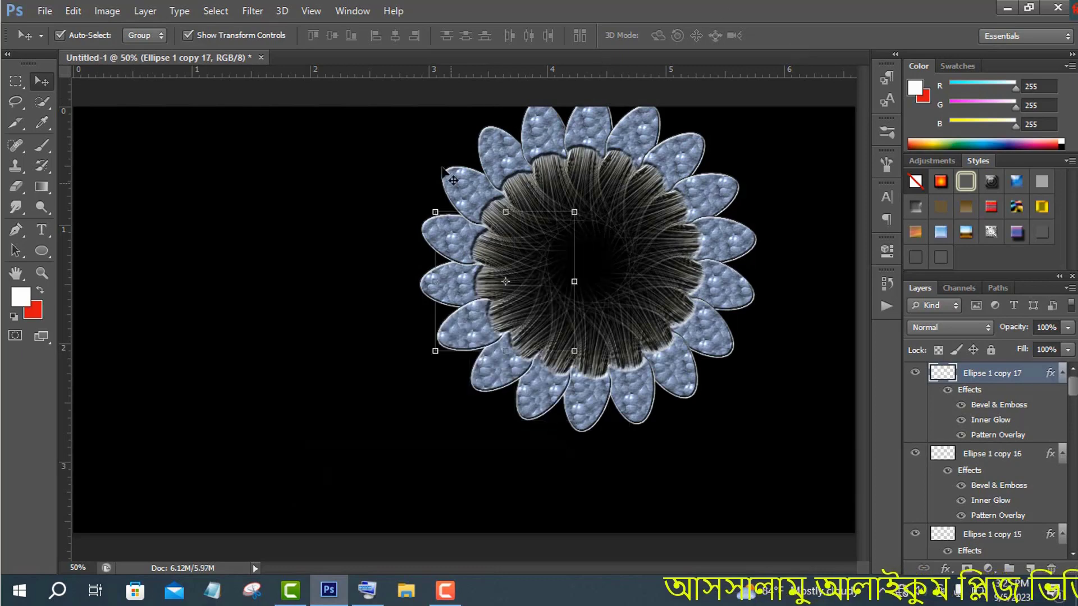
- Select all the petal layers from Ellipse 1 copy 17 down to Ellipse 1 and move the ring to the canvas centre
scroll(1010, 449, down, 15)
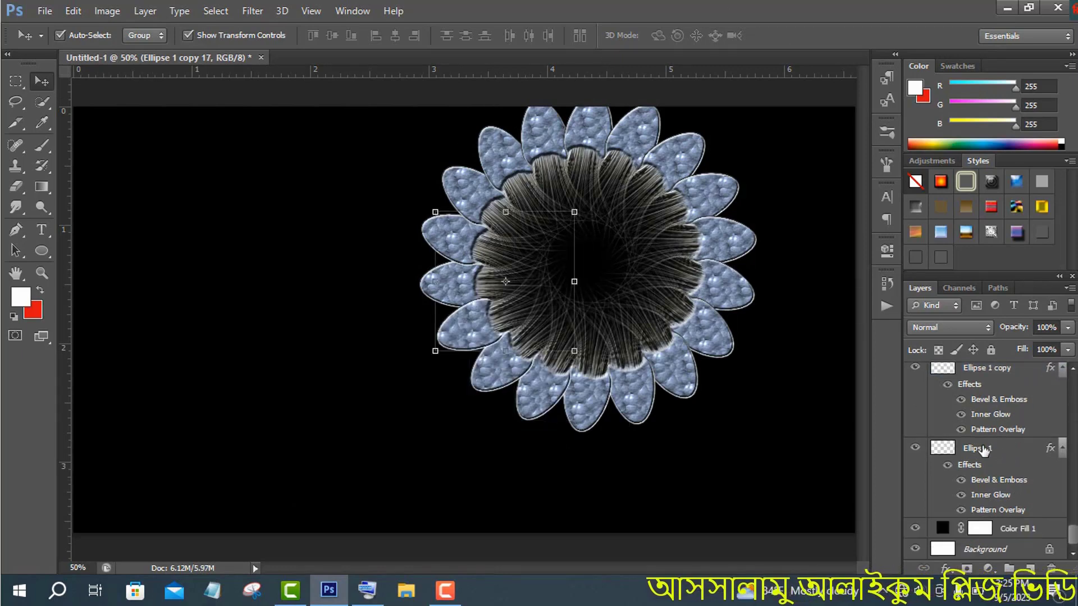
shift+click(982, 449)
key(ctrl+t)
drag(675, 298, 572, 337)
click(793, 35)
- Add a new layer above the petals, paint one soft white brush dab on it, and move the dab to the flower's centre
scroll(1004, 472, up, 10)
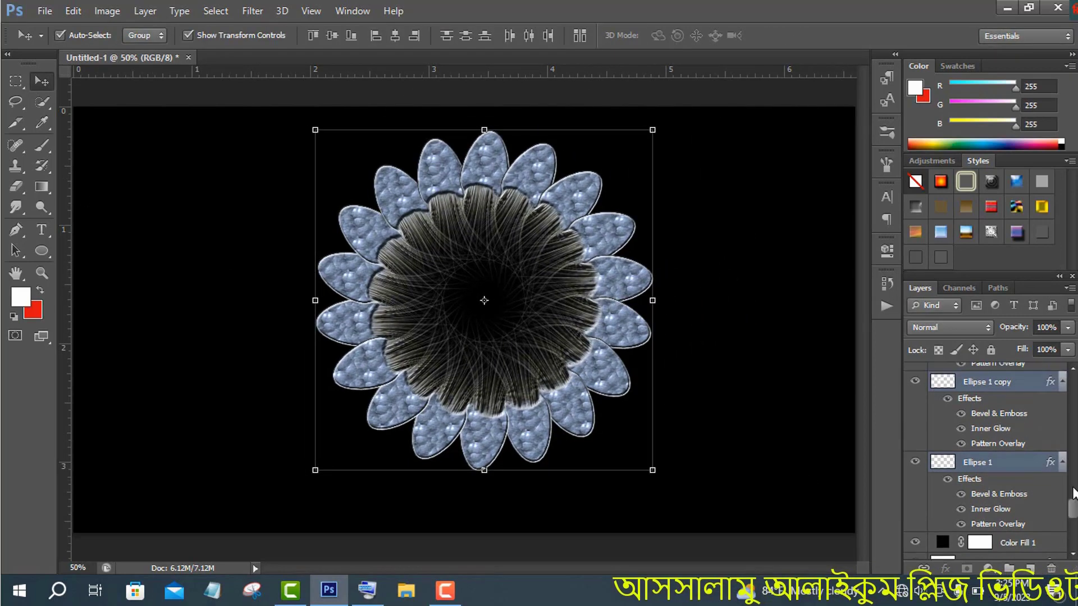
click(1034, 379)
click(1032, 570)
click(43, 145)
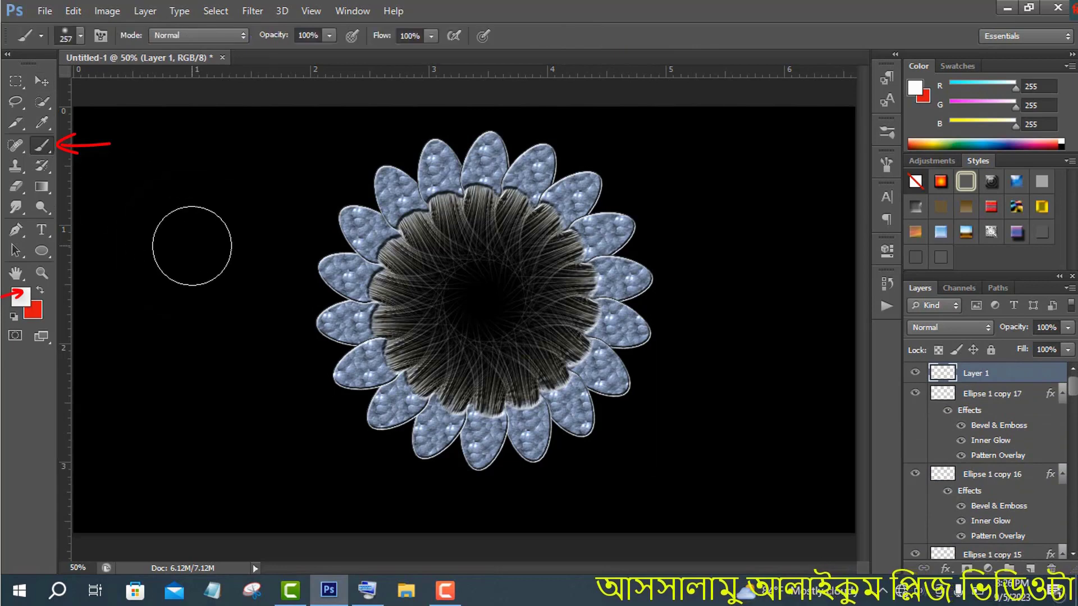
click(191, 245)
key(v)
drag(210, 268, 496, 321)
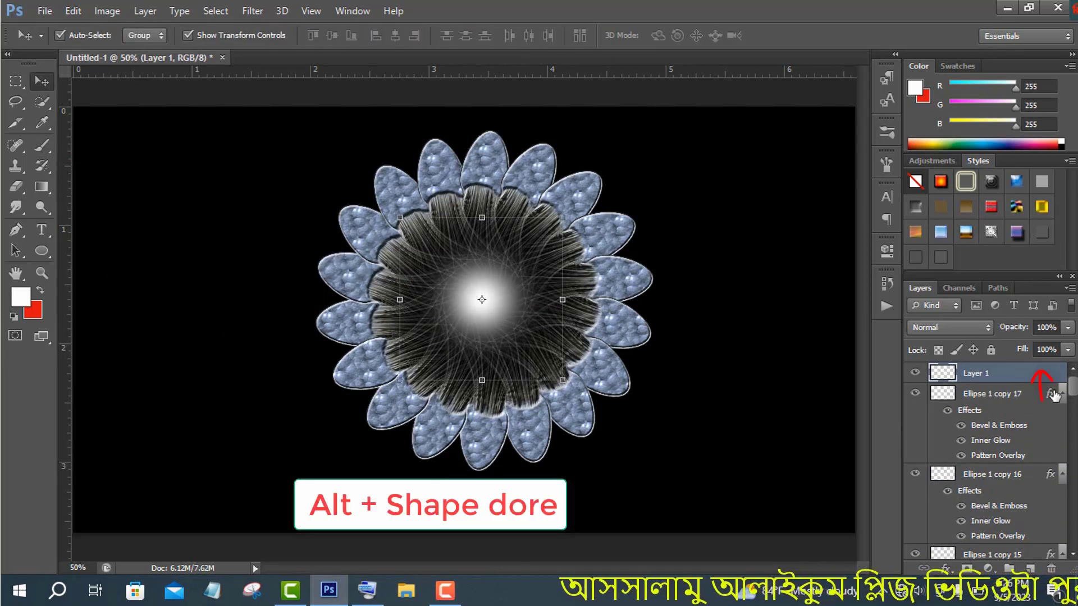
- Try copying the layer effects of Ellipse 1 copy 17 onto Layer 1, and undo it
drag(1052, 395, 1052, 375)
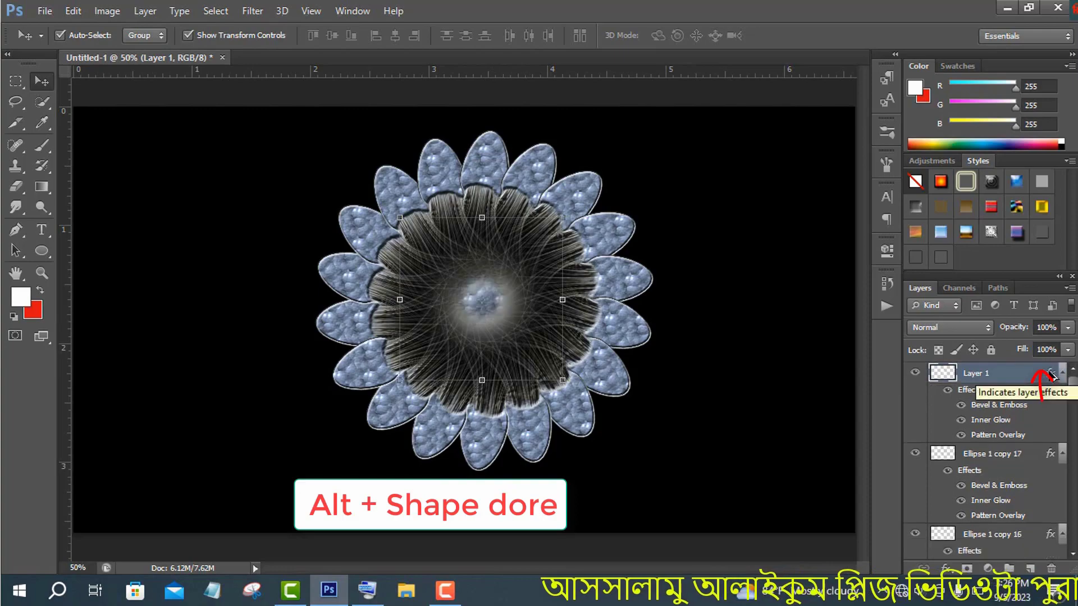
key(ctrl+z)
- Give Layer 1 a Gradient Overlay with the Spectrum preset in concentric rings and apply the layer style
right_click(1050, 376)
right_click(1039, 378)
click(758, 88)
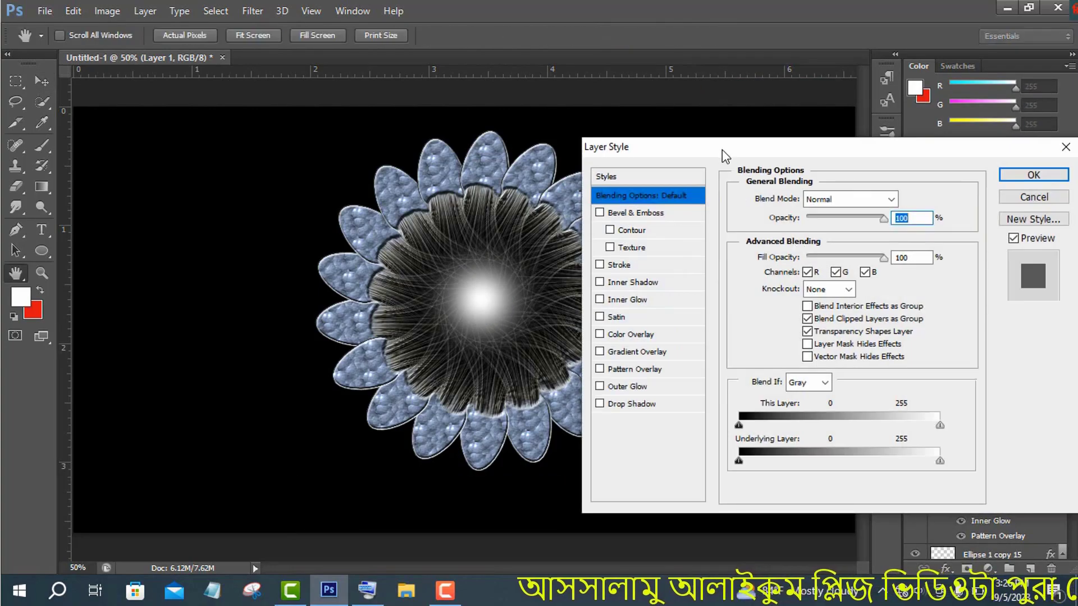
drag(722, 149, 853, 125)
click(759, 330)
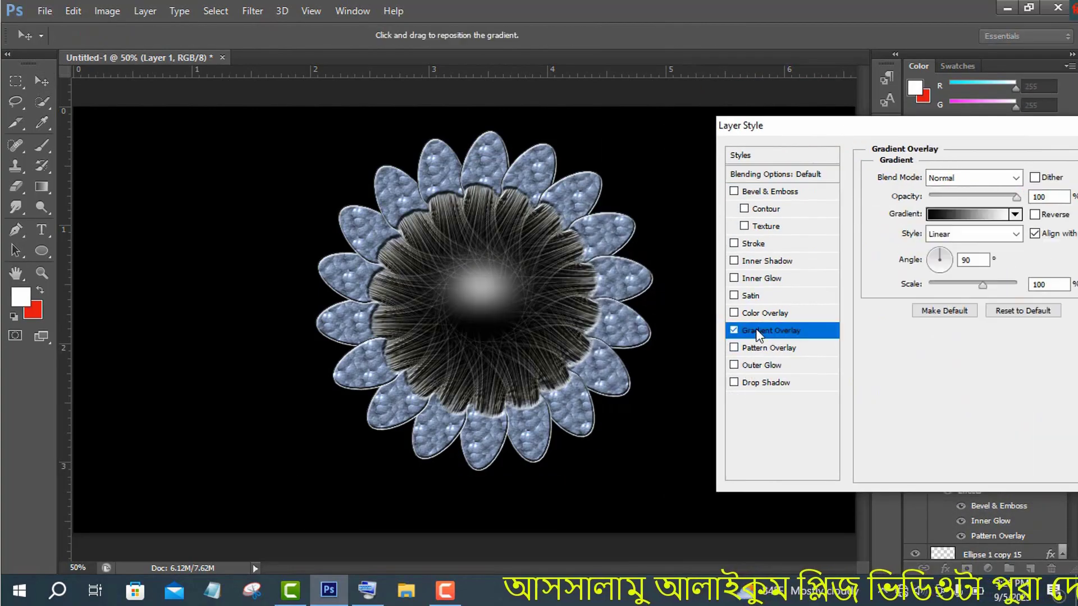
click(898, 213)
click(774, 261)
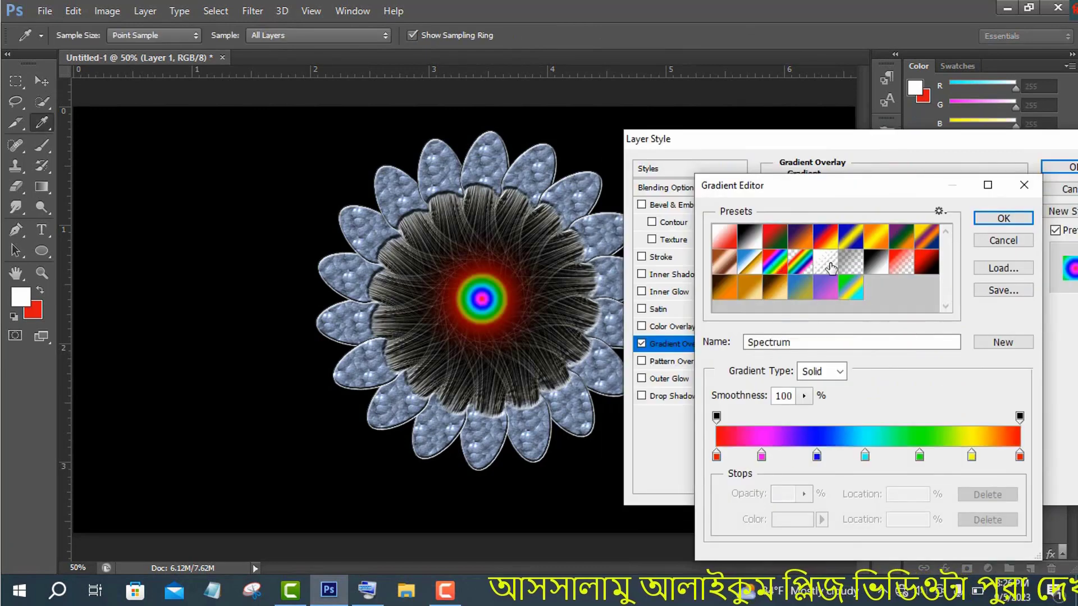
click(996, 220)
click(1055, 169)
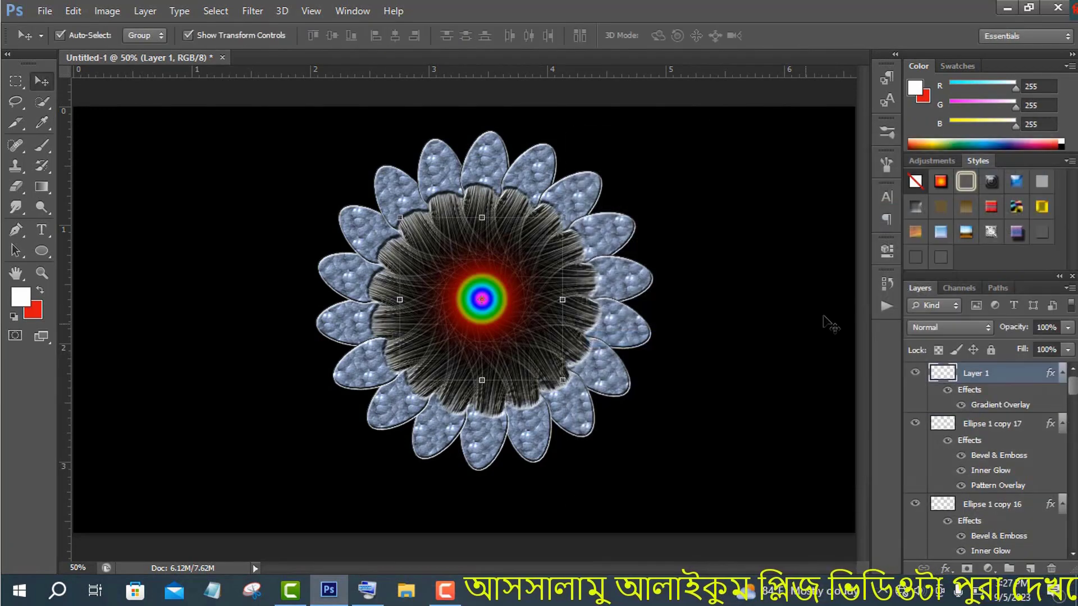
- Nudge the rainbow dab on Layer 1 slightly so it sits in the middle of the flower
key(ctrl+t)
drag(496, 306, 500, 312)
click(800, 36)
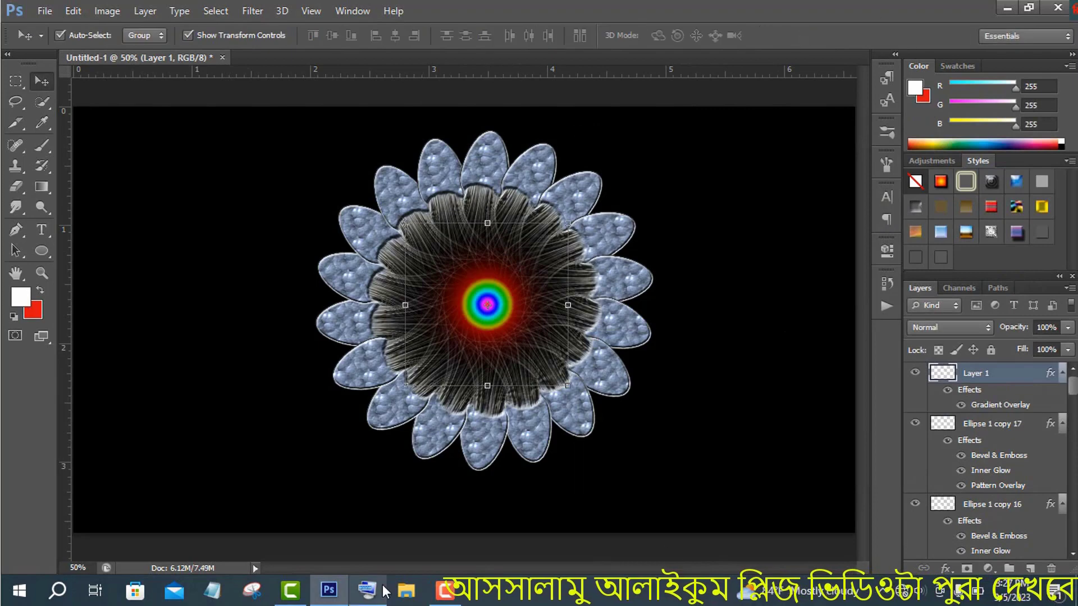
click(374, 589)
click(771, 543)
click(904, 379)
- Select all the flower layers, scale the flower to about half its size, and place it near the canvas's upper middle
scroll(988, 449, down, 15)
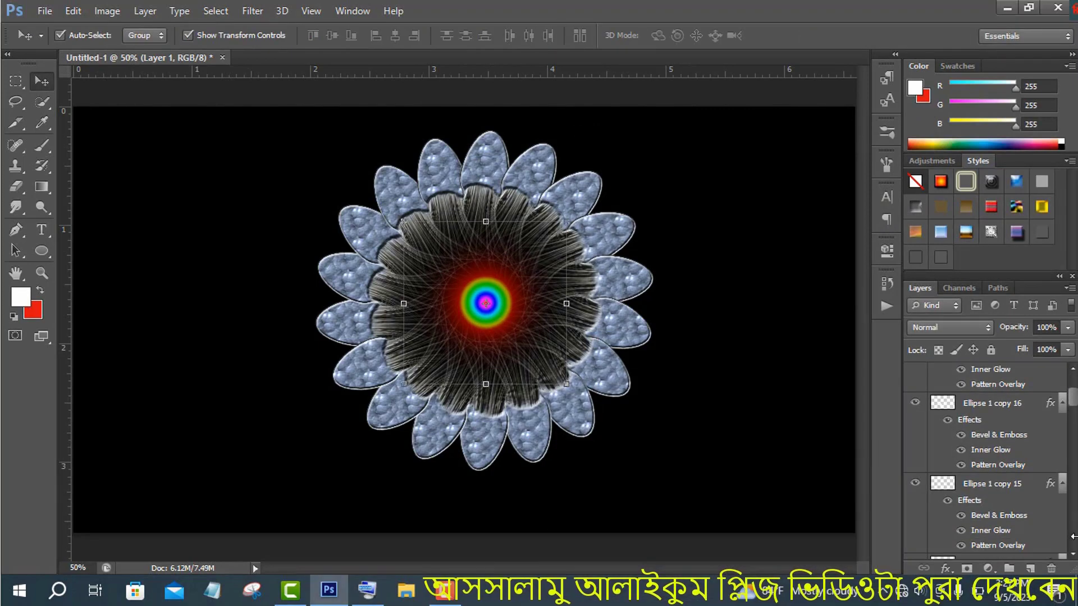
shift+click(977, 448)
drag(563, 307, 358, 284)
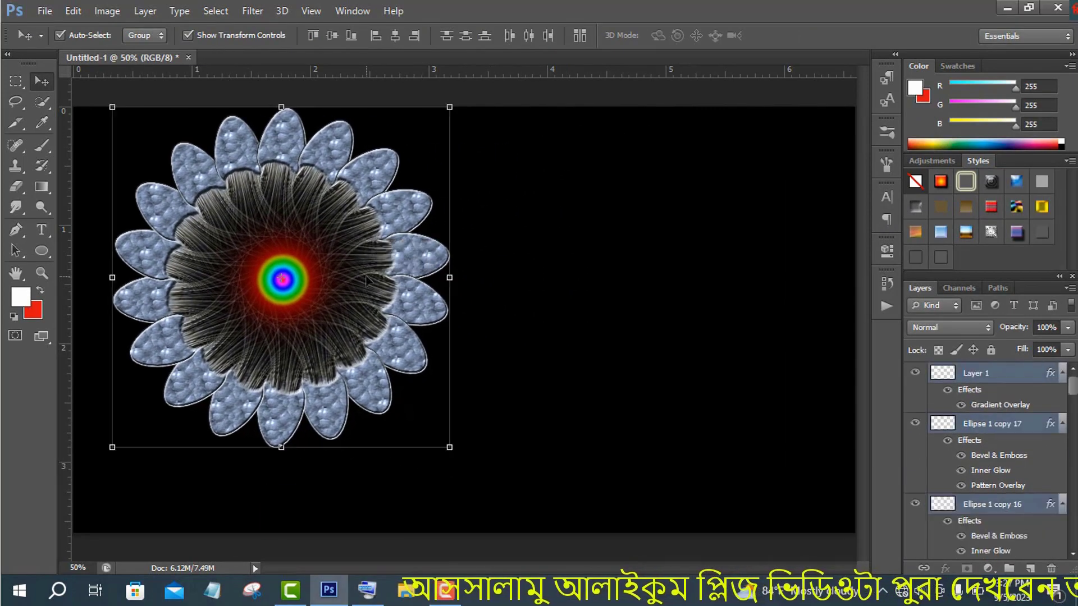
drag(457, 450, 380, 353)
key(Return)
drag(334, 230, 492, 159)
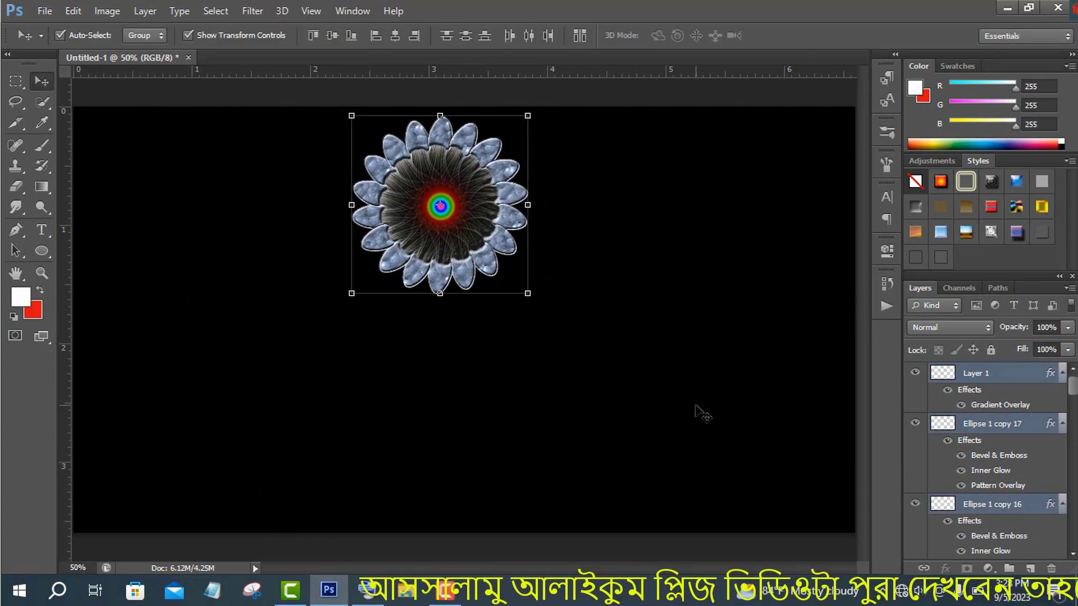
- Group the flower's layers and expand the Group 1 copy to show the layers inside it
right_click(1010, 487)
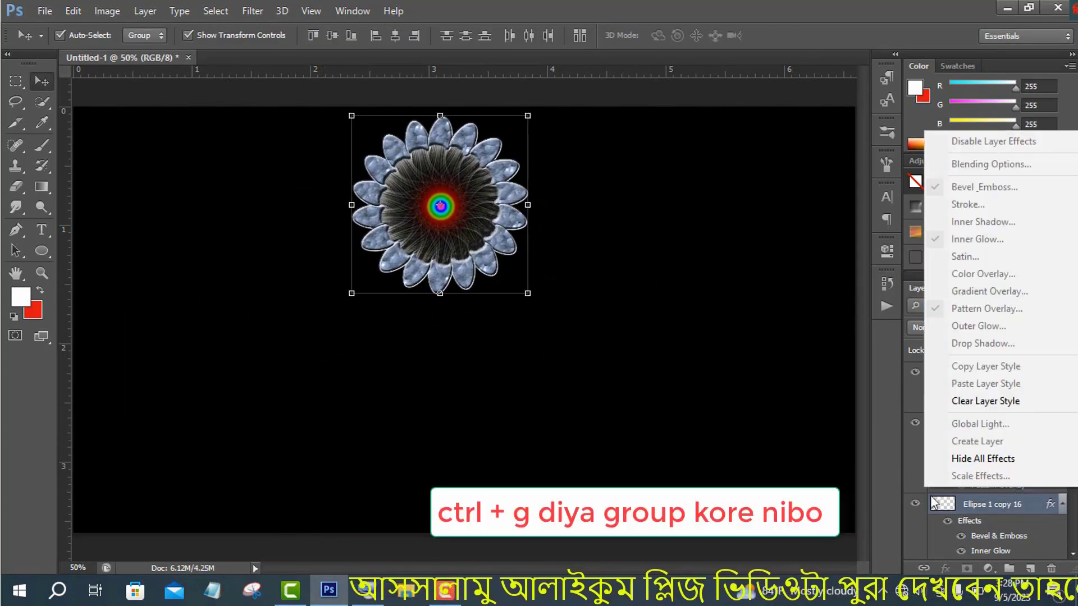
click(909, 471)
click(934, 373)
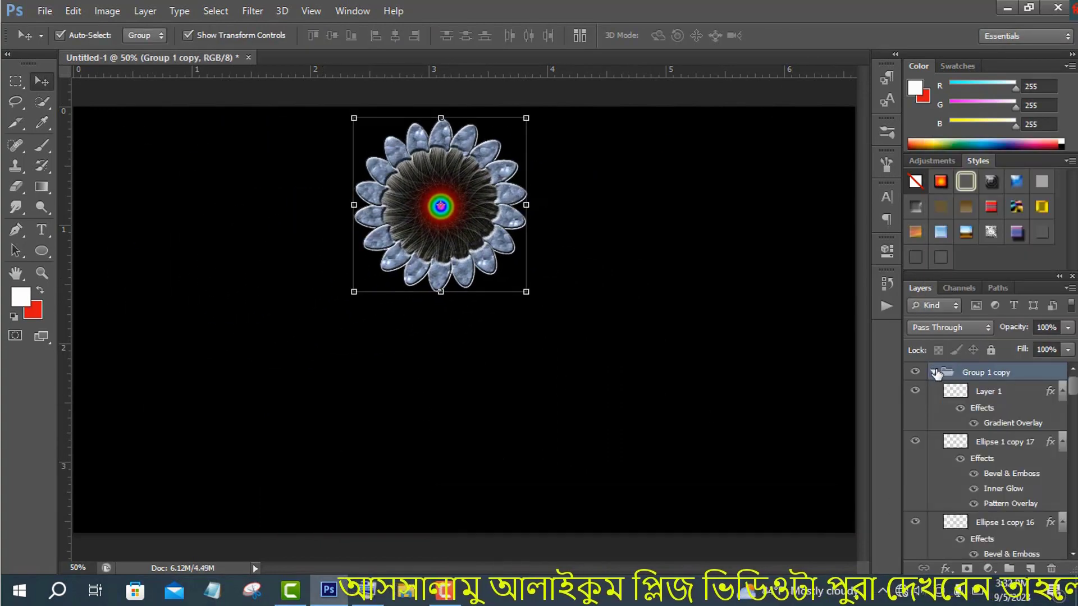
scroll(1010, 444, down, 8)
scroll(1010, 444, down, 5)
scroll(1010, 443, up, 10)
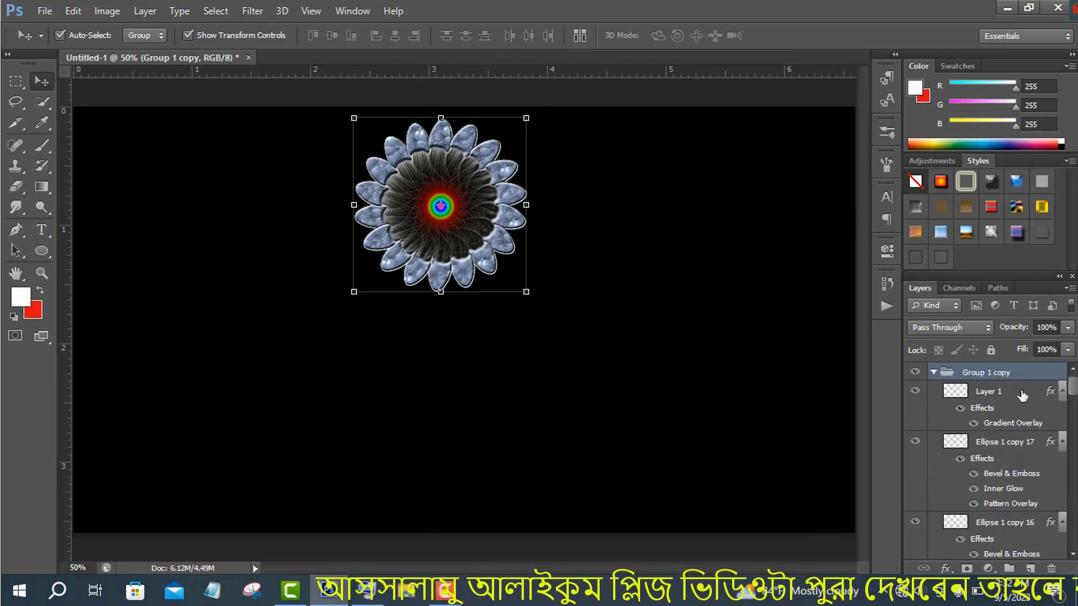
- Draw a curved stem shape about 242 × 612 px with the Pen tool above Layer 1, running down from the flower's centre
click(988, 391)
key(p)
click(521, 319)
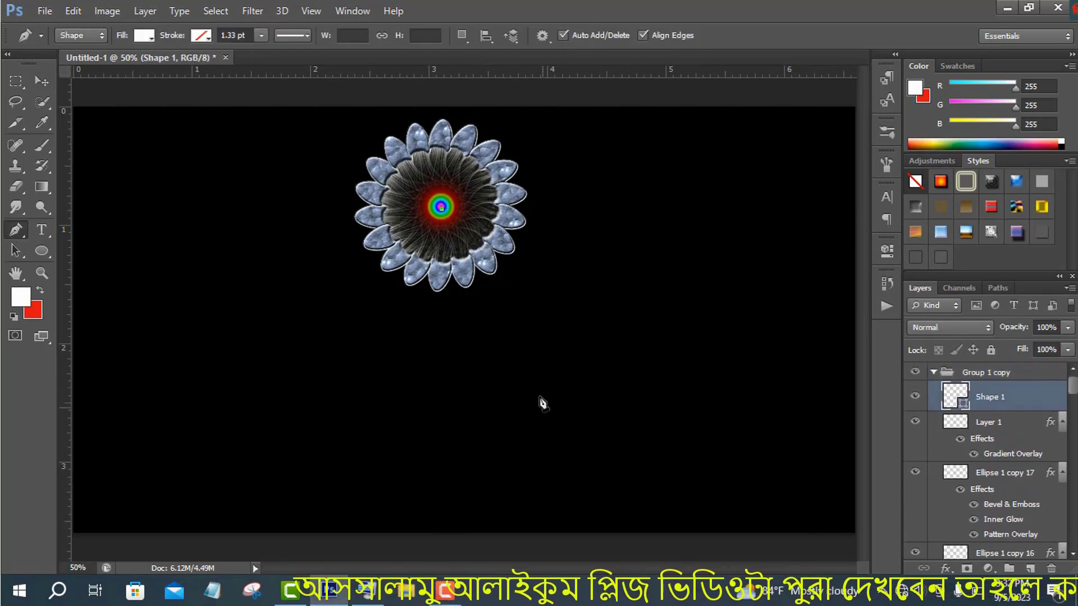
drag(531, 557, 542, 598)
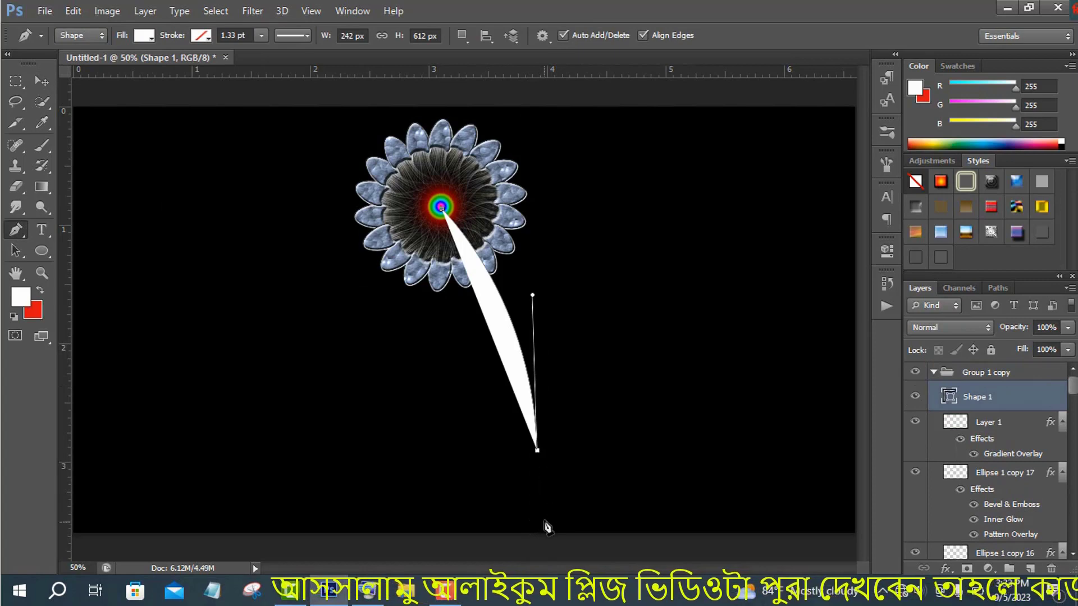
- Set the stem shape to no fill with a magenta stroke, and complete its narrow closed outline at about 276 × 746 px
ctrl+right_click(540, 527)
click(144, 36)
click(76, 67)
click(201, 35)
click(171, 127)
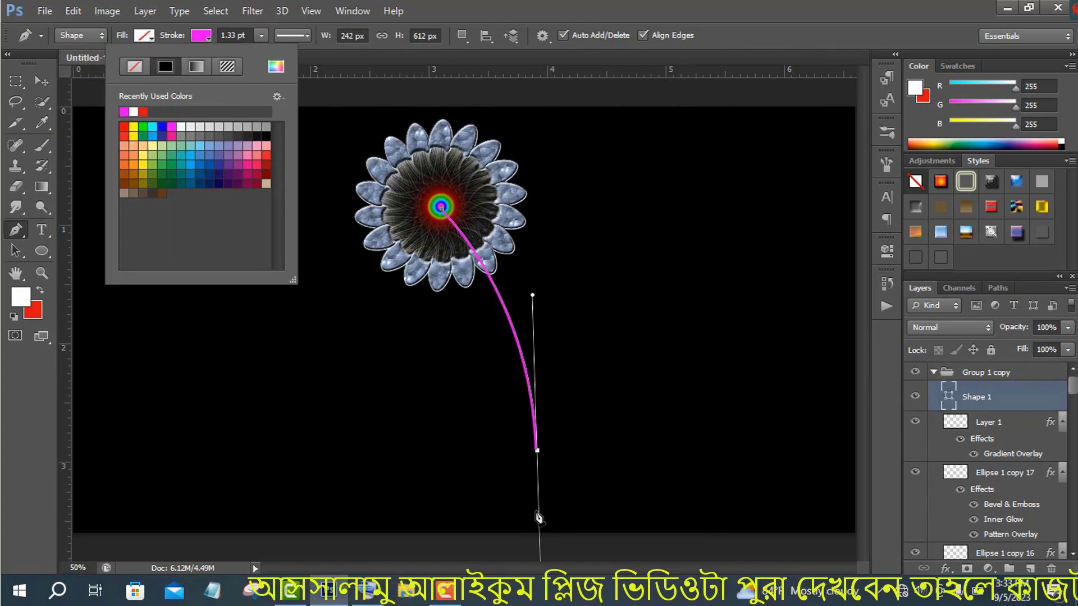
click(691, 401)
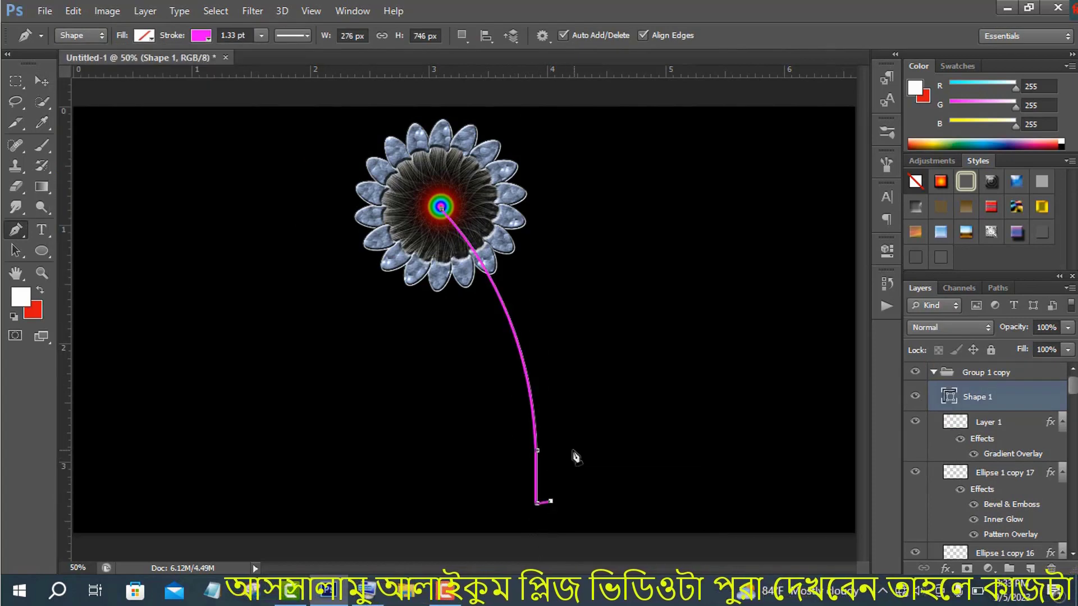
key(Return)
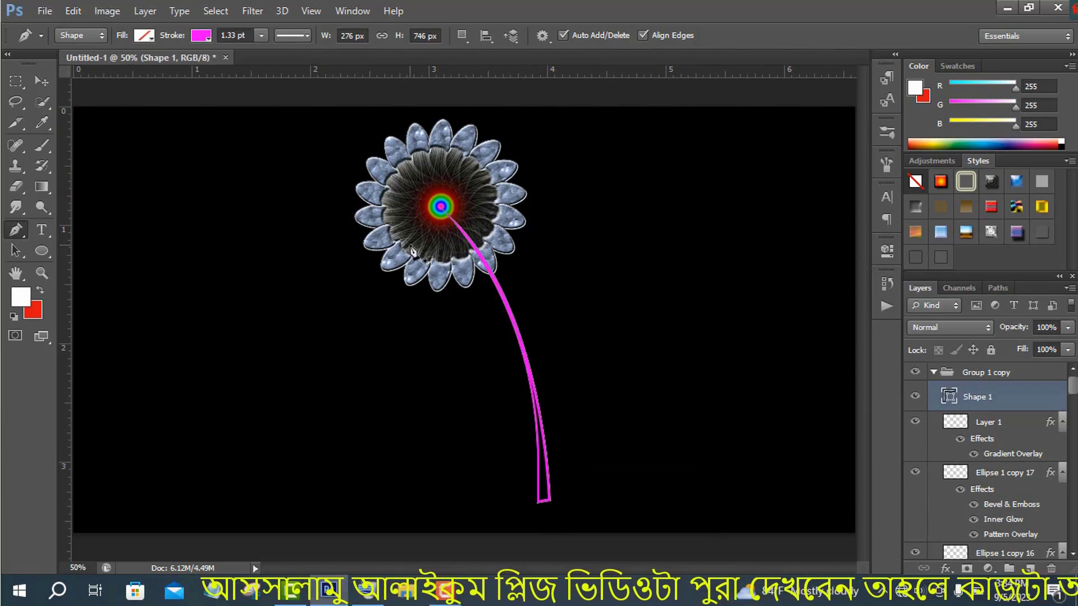
- Add a Pattern Overlay with a grey woven pattern at 100% opacity and scale to the Shape 1 stem and apply it
double_click(1013, 400)
click(623, 356)
click(854, 240)
click(760, 300)
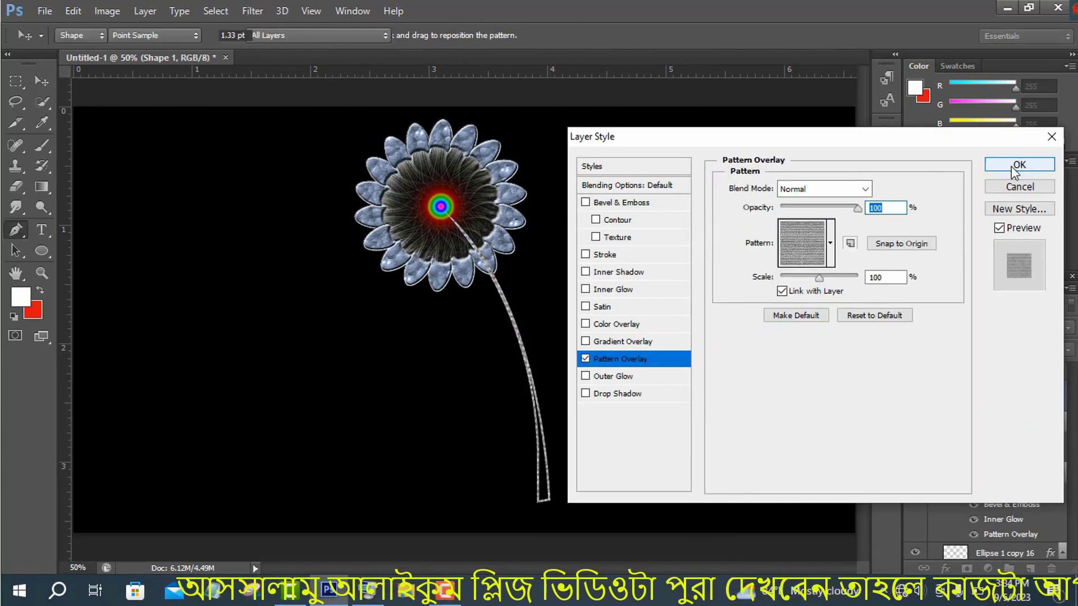
click(1017, 166)
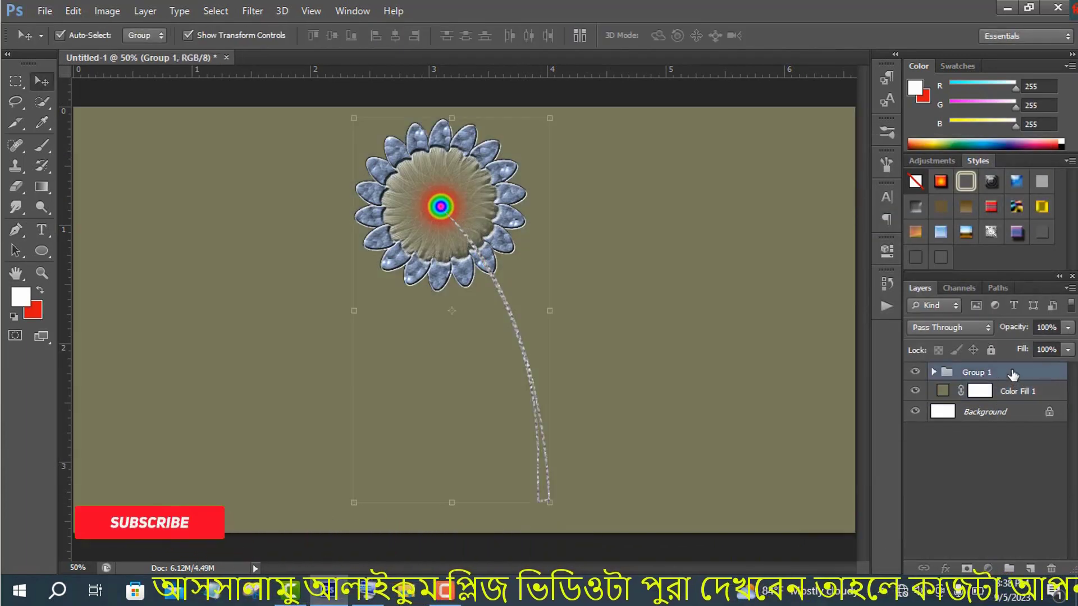
- Duplicate the Group 1 flower to its right, rotate the copy by about 28°, and scale it down slightly
drag(491, 242, 620, 242)
drag(687, 462, 571, 465)
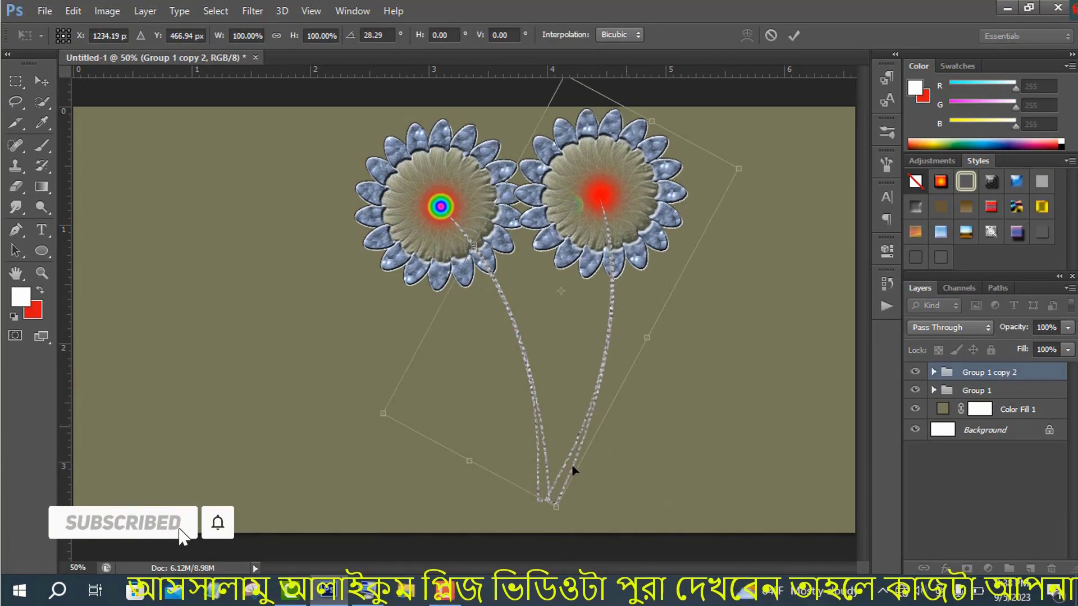
drag(738, 168, 724, 190)
key(Return)
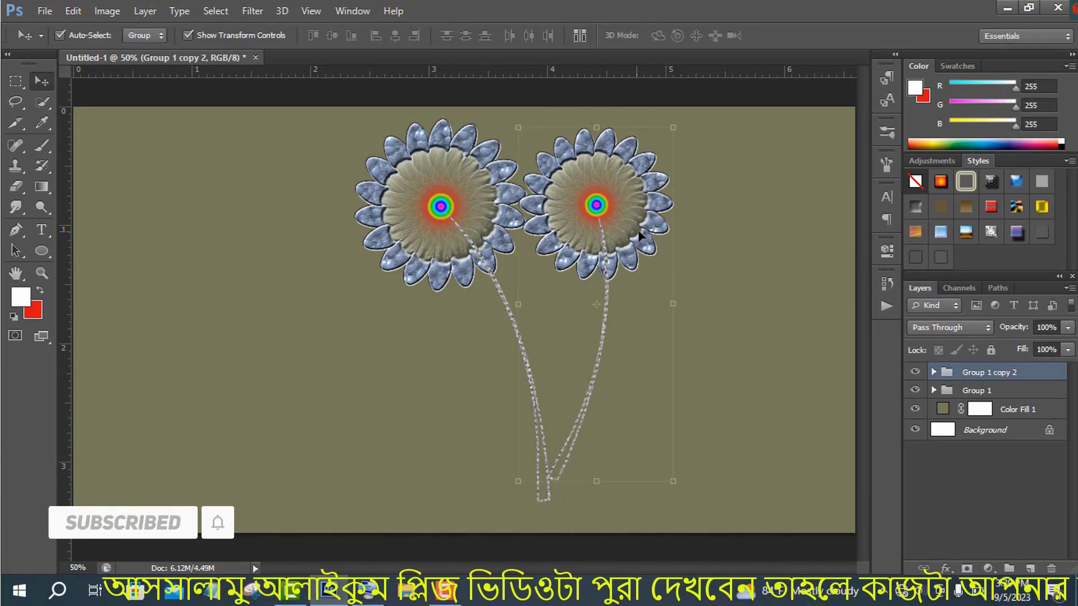
- Lower Group 1 copy 2 and adjust its tilt so its stem base meets the first flower's stem
drag(636, 227, 634, 249)
drag(691, 140, 702, 146)
drag(596, 393, 596, 395)
key(Return)
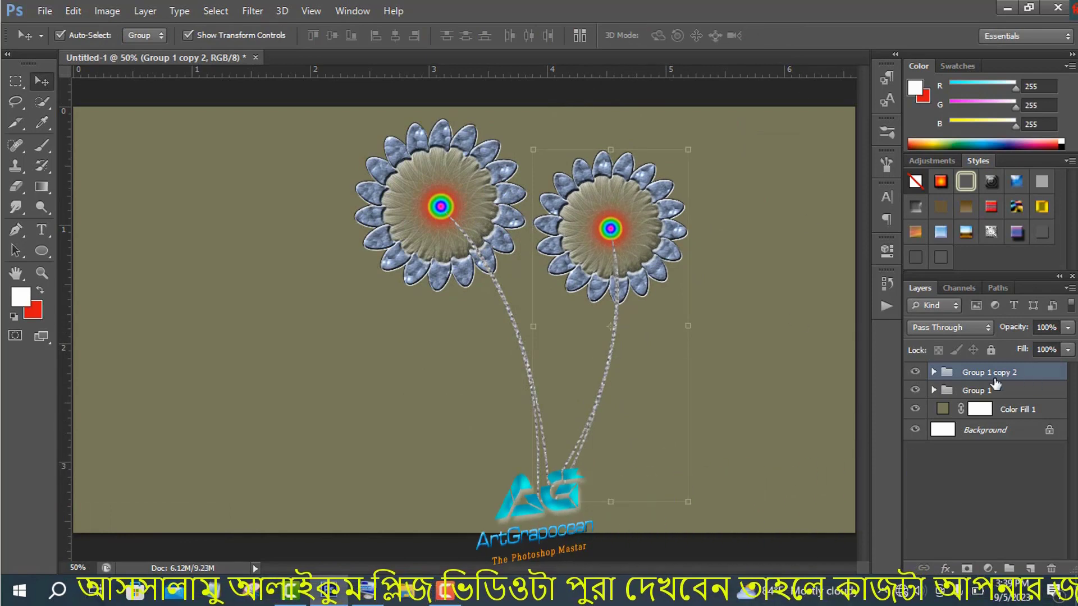
- Duplicate the Group 1 flower to its left and rotate the copy by about -17°
drag(478, 238, 392, 259)
drag(259, 530, 322, 551)
drag(329, 264, 326, 291)
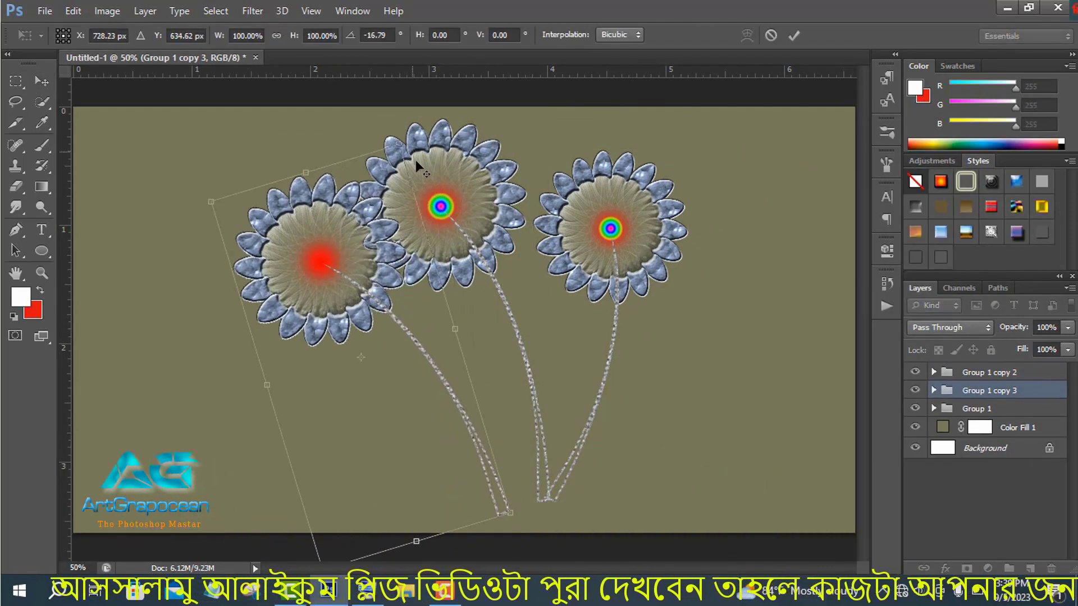
- Scale the left flower copy to about 81%, tilt it further outward, and align its stem base with the other stems
drag(399, 146, 377, 182)
drag(354, 280, 407, 295)
drag(280, 235, 261, 257)
drag(386, 309, 355, 337)
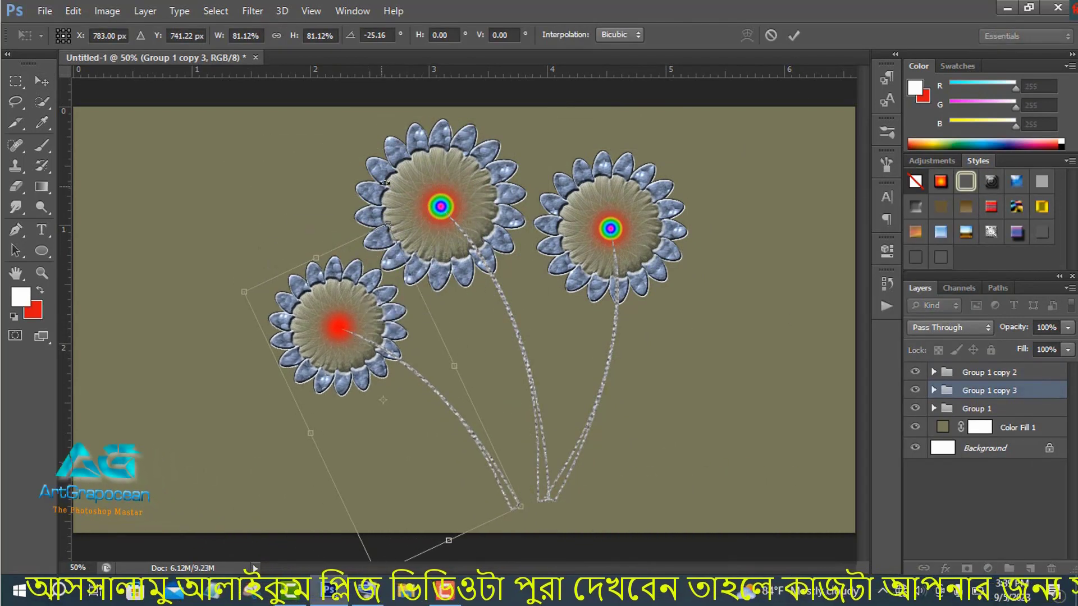
drag(230, 281, 218, 299)
drag(351, 313, 365, 323)
key(Return)
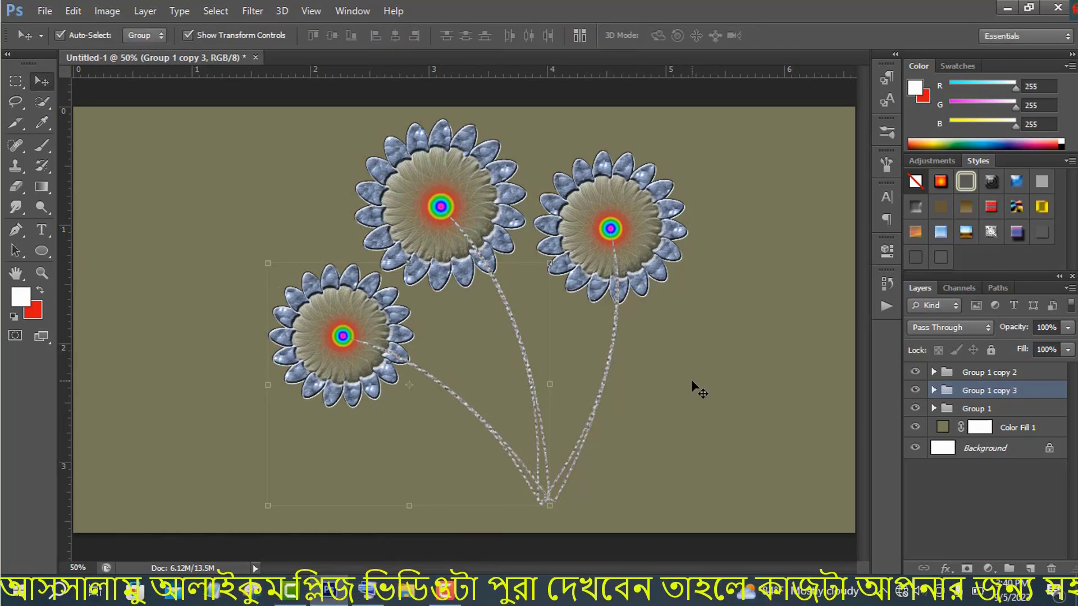
- Duplicate the Group 1 copy 2 flower, tilt and shrink the copy to its lower right, and align its stem base with the others
drag(1002, 373, 1029, 568)
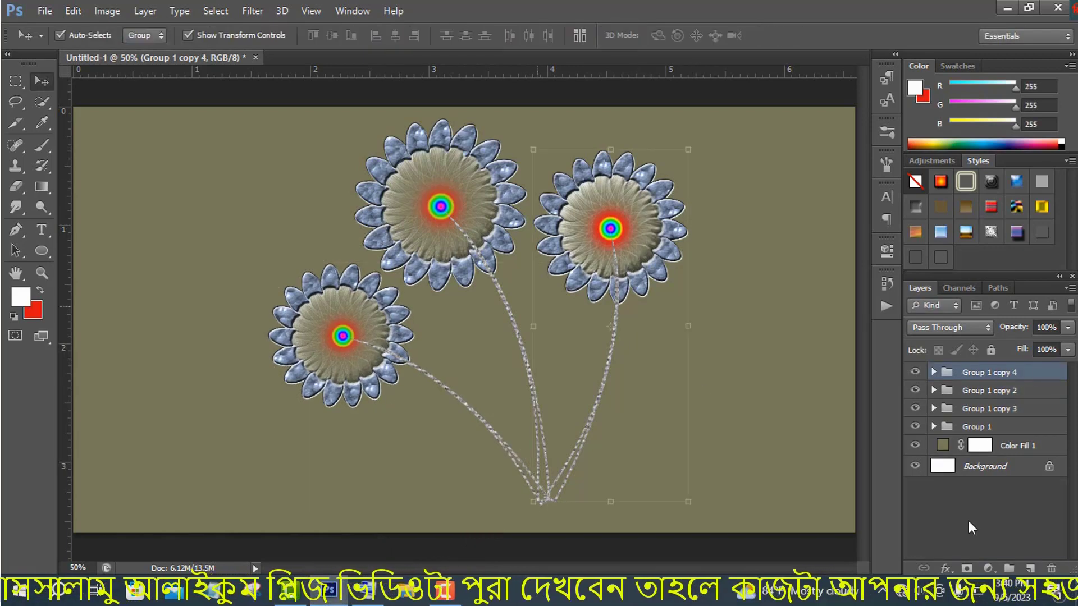
drag(632, 241, 689, 253)
drag(762, 147, 804, 221)
drag(740, 256, 752, 283)
drag(826, 230, 766, 287)
drag(718, 321, 721, 325)
drag(726, 328, 721, 323)
drag(770, 283, 779, 294)
drag(704, 330, 717, 338)
key(Return)
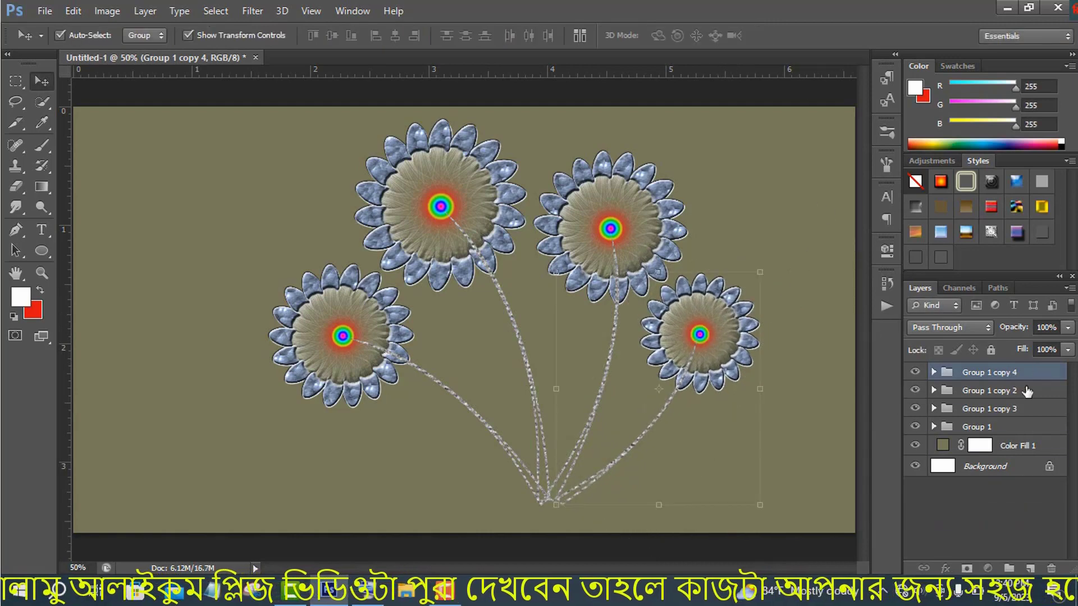
- Duplicate the Group 1 copy 3 flower, then tilt and shrink the copy below it with its stem base at the shared point
drag(363, 336, 334, 361)
drag(241, 289, 320, 357)
drag(390, 446, 406, 412)
drag(319, 319, 291, 374)
drag(443, 398, 421, 443)
drag(490, 322, 504, 332)
drag(471, 443, 466, 465)
click(793, 36)
- Select all five flower groups, rotate the bouquet about 10° clockwise, and shift it left
click(1005, 445)
shift+click(1011, 374)
drag(768, 116, 787, 162)
key(Return)
drag(565, 441, 527, 443)
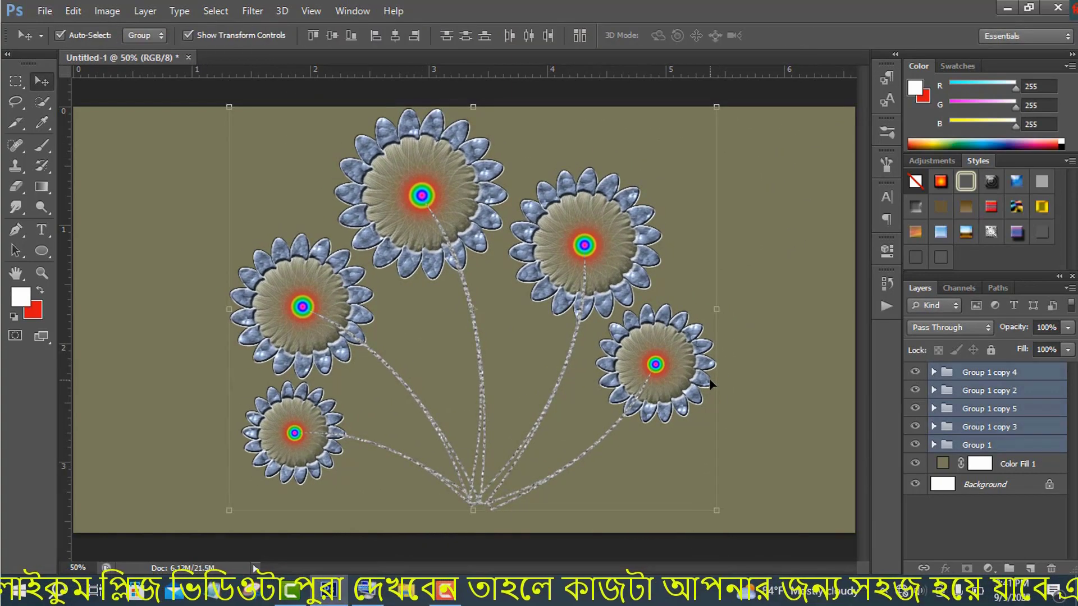
- Select all the flower groups and shrink the whole bouquet slightly, keeping it clear of the canvas's bottom edge
click(1027, 372)
shift+click(996, 444)
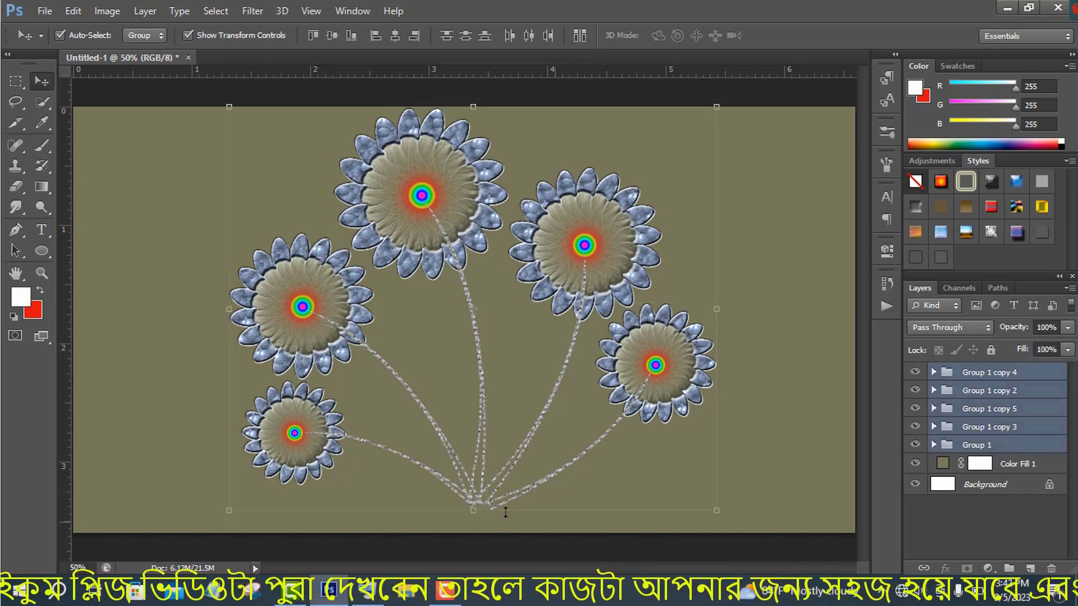
drag(715, 510, 688, 486)
click(793, 36)
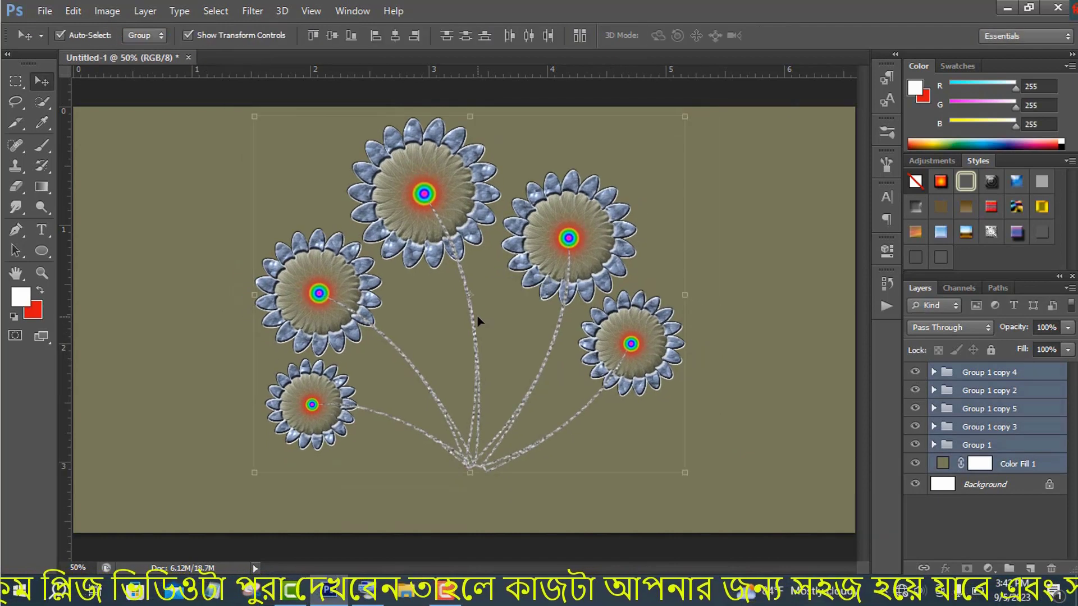
- Draw a magenta-outlined ellipse across the stem bases and warp it into a flat rim about 308 by 53 px
key(u)
drag(456, 469, 532, 482)
key(ctrl+t)
right_click(481, 470)
click(508, 321)
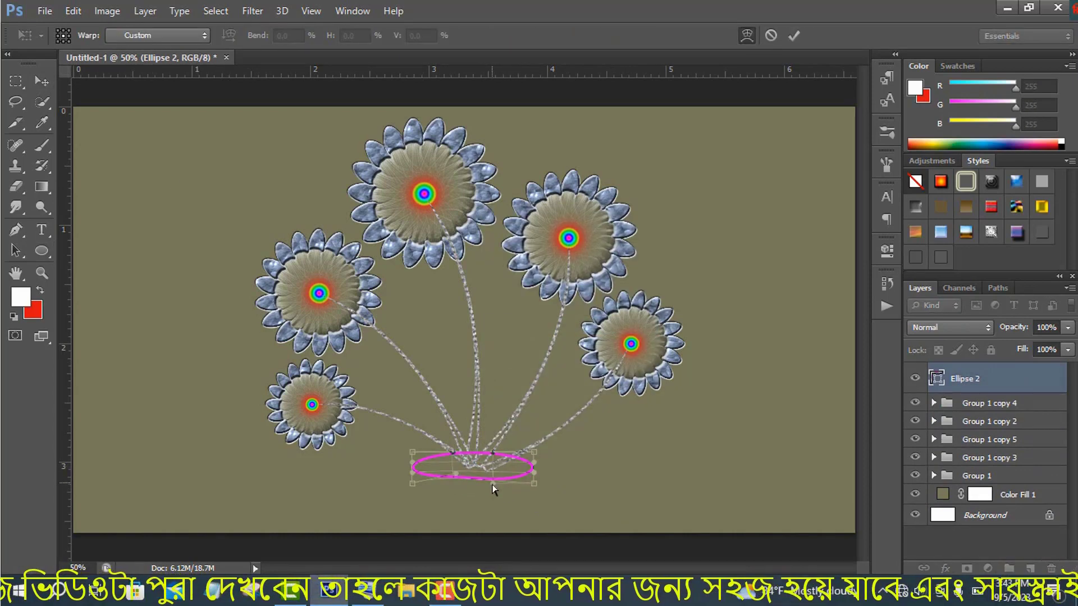
click(793, 36)
- Start the pot outline with the Pen tool, curving from just below the ellipse down to the canvas's bottom edge
click(16, 230)
click(460, 476)
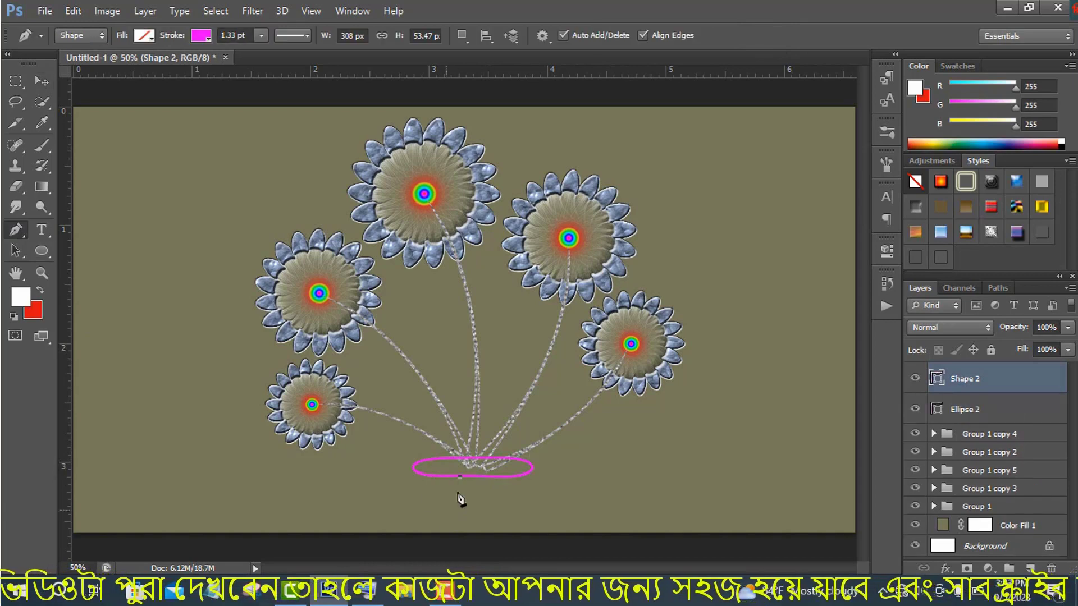
click(422, 530)
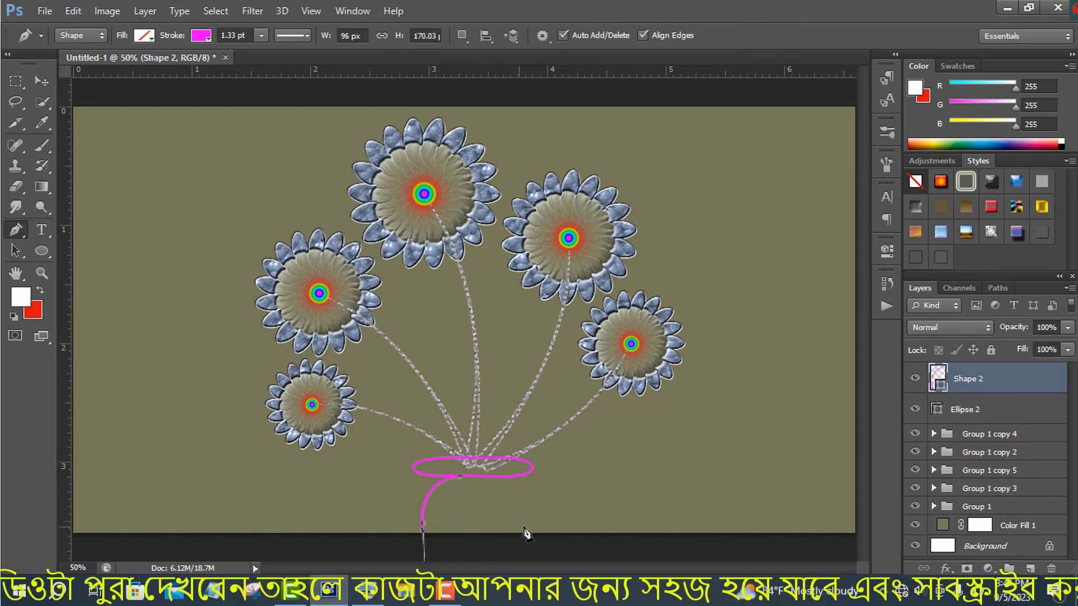
click(528, 532)
click(886, 284)
click(841, 553)
click(841, 553)
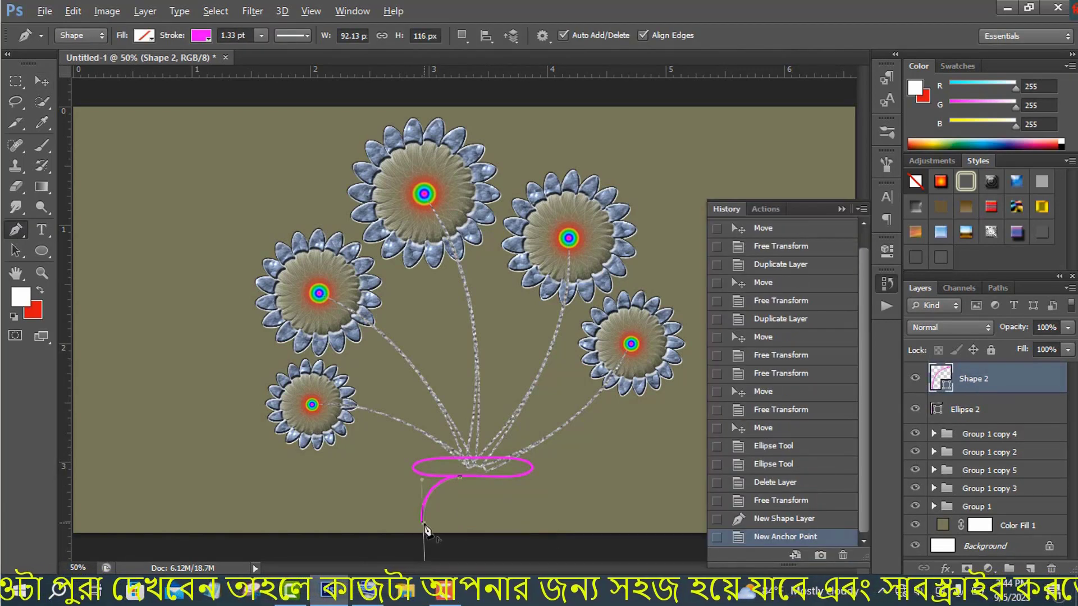
- Extend the pot outline from the end of the left curve with a straight base along the canvas's bottom edge
click(422, 524)
click(422, 529)
click(508, 530)
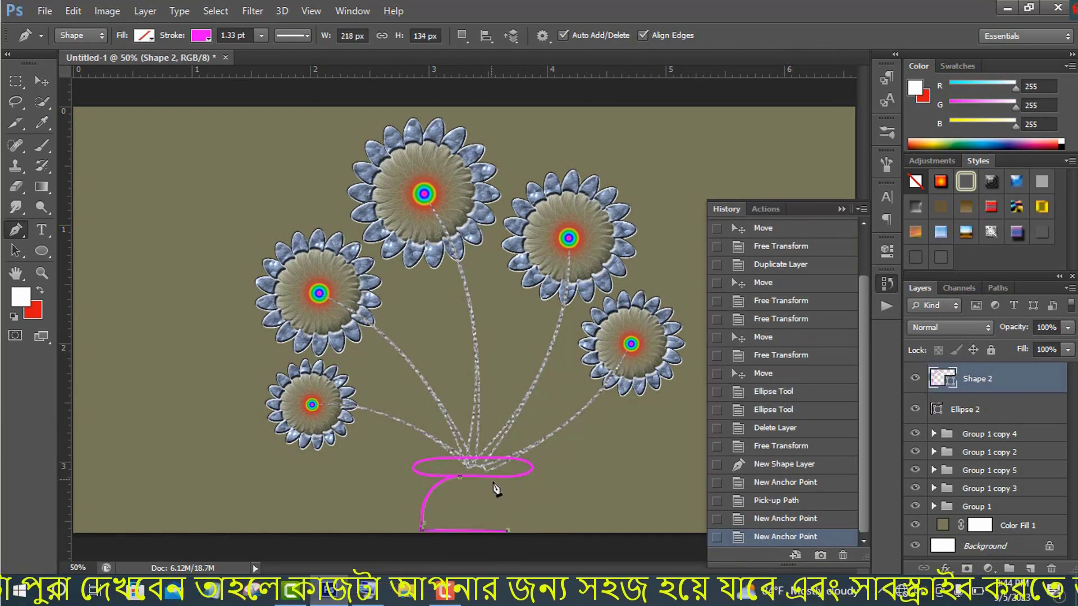
drag(443, 454, 452, 445)
drag(531, 512, 521, 504)
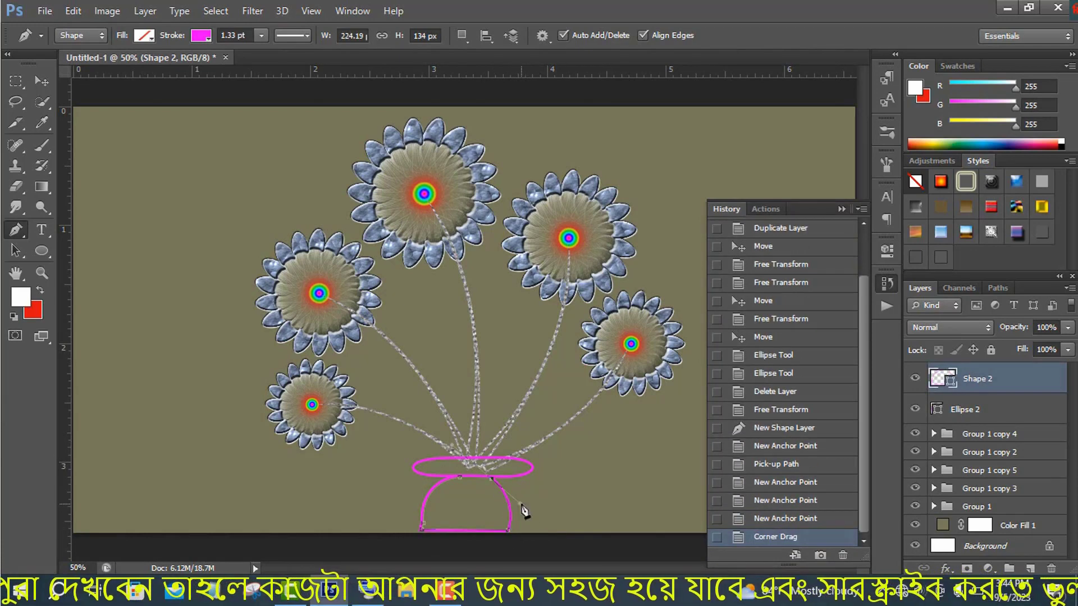
drag(845, 560, 843, 555)
- Lengthen the pot's base, curve its right side up to the ellipse, and complete the outline at about 260 by 136 px
click(520, 531)
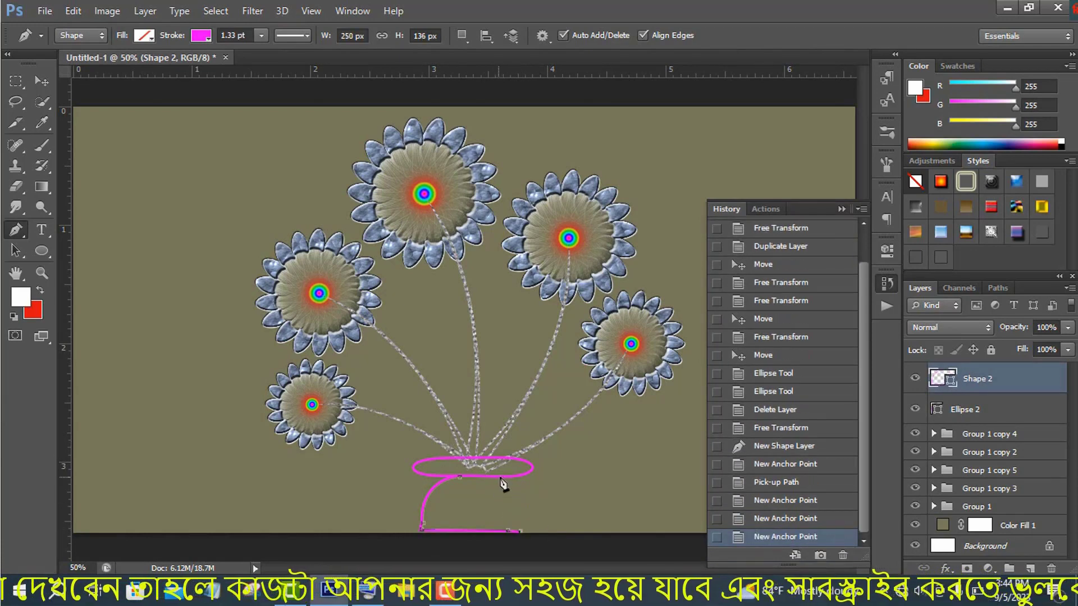
click(469, 463)
drag(422, 528, 418, 530)
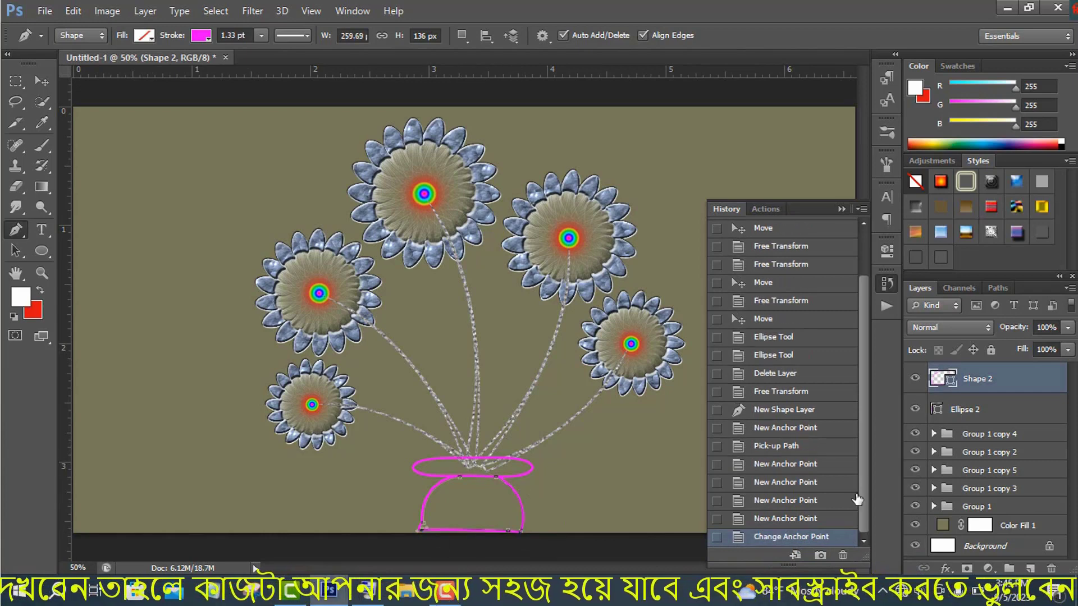
click(887, 283)
- Undo the last anchor point change on the pot outline and fill the pot with light blue
click(143, 35)
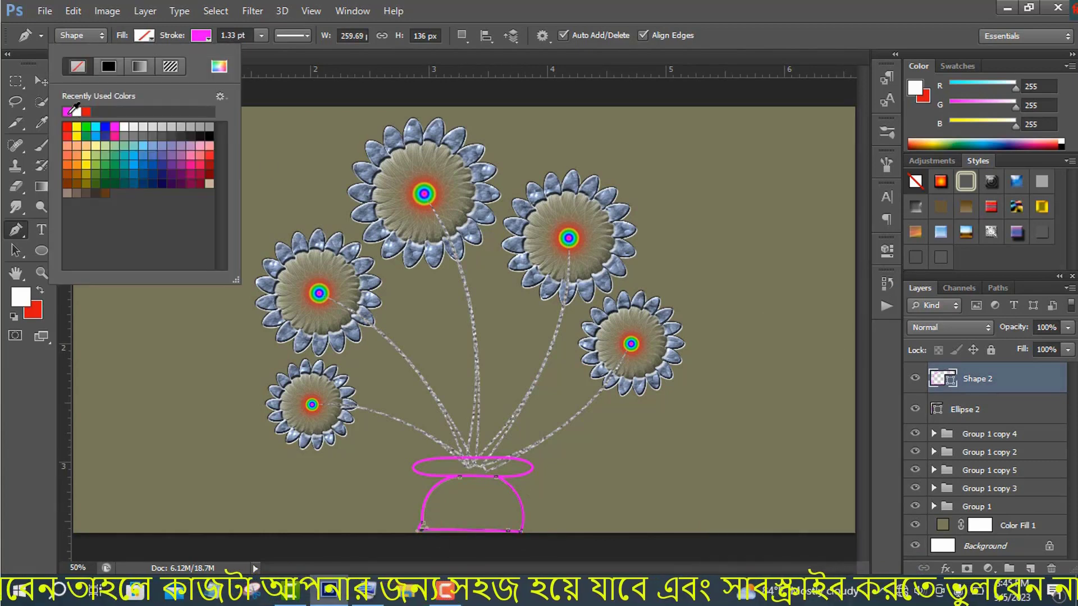
click(69, 66)
click(996, 414)
click(887, 284)
click(840, 540)
click(886, 283)
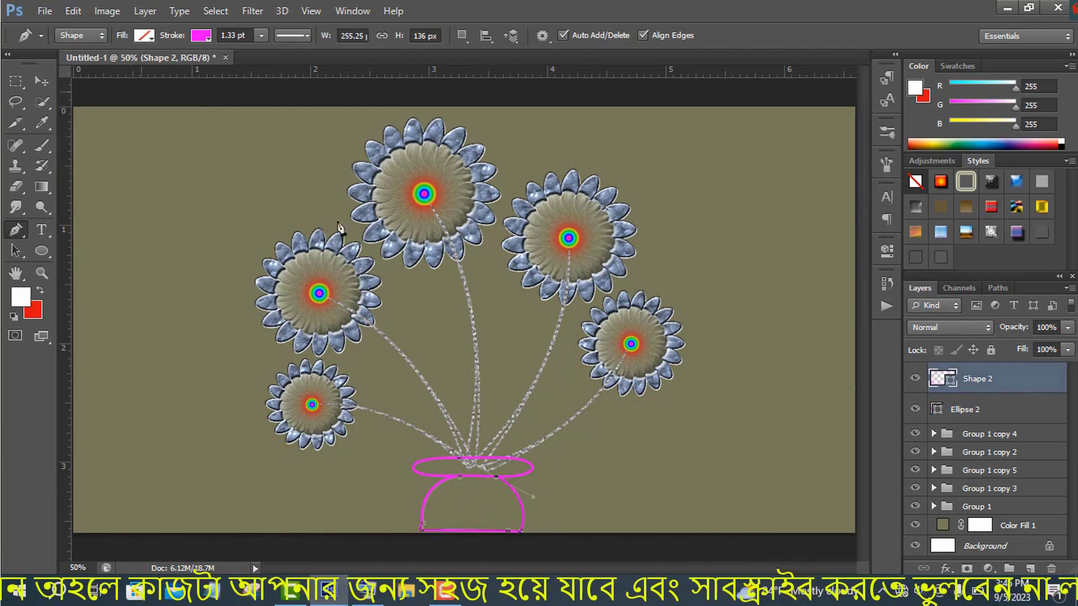
click(143, 35)
click(106, 131)
- Add a Gradient Overlay to the Shape 2 layer using the golden-brown to cream preset in Radial style
click(1029, 382)
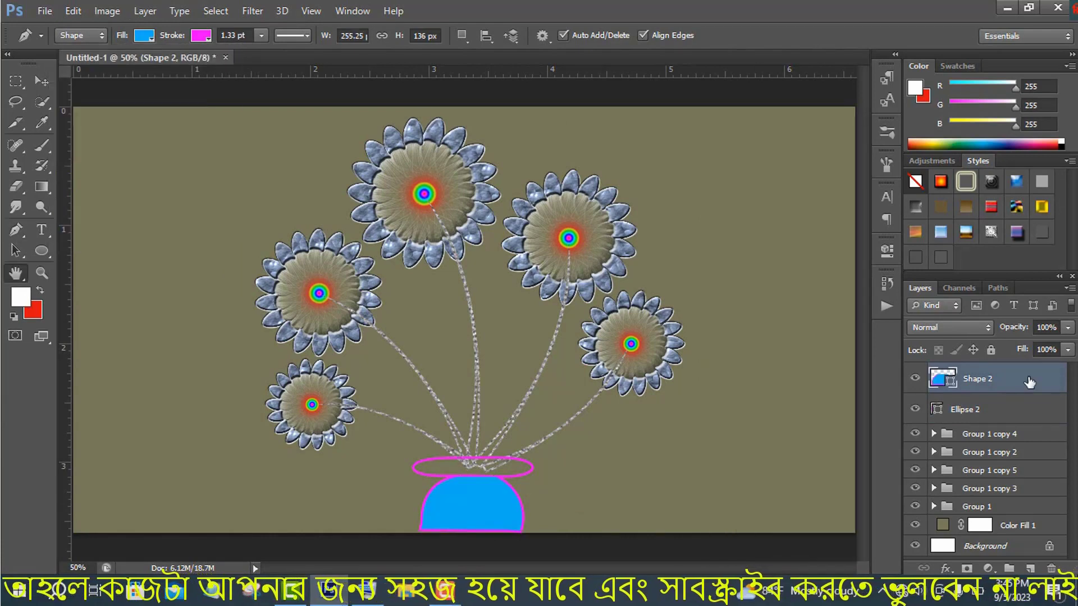
double_click(1029, 382)
drag(694, 136, 790, 142)
click(729, 346)
click(932, 239)
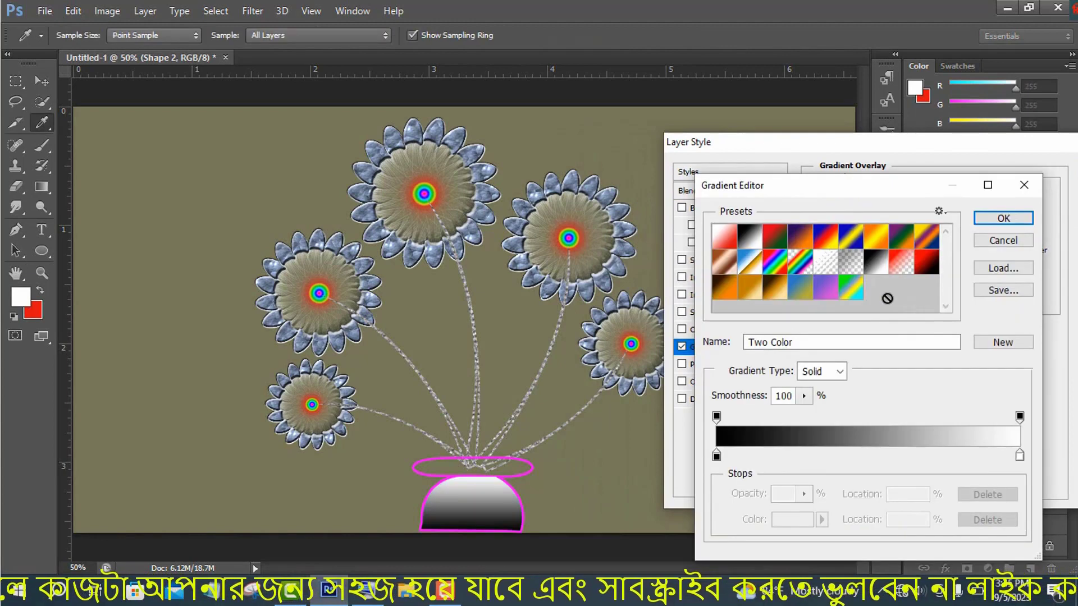
click(854, 298)
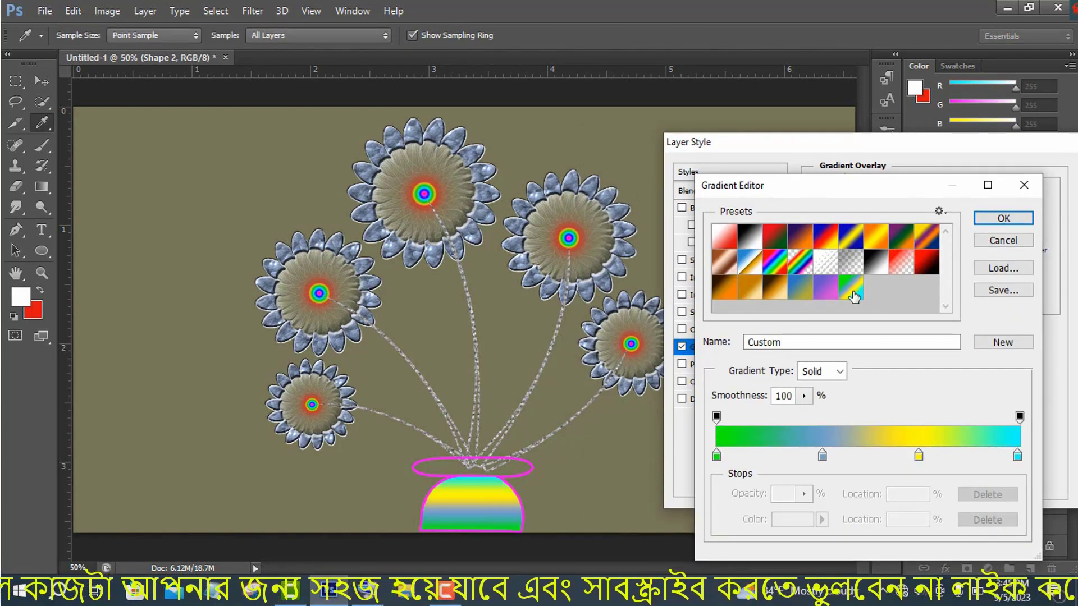
double_click(751, 285)
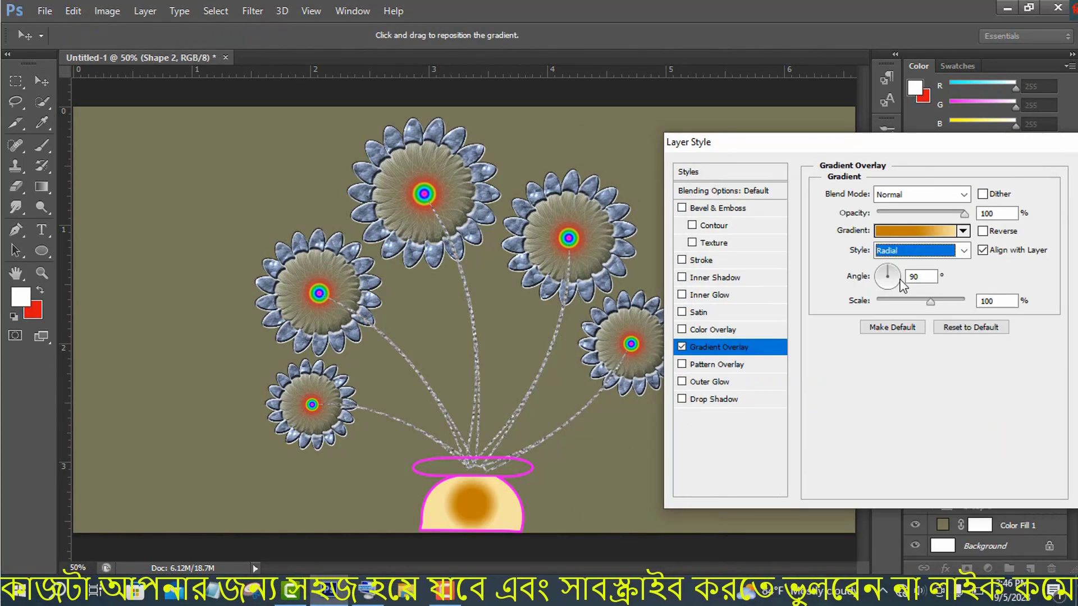
- Try preset gradients for an Inner Glow on the pot and cancel the gradient change
click(726, 279)
click(726, 295)
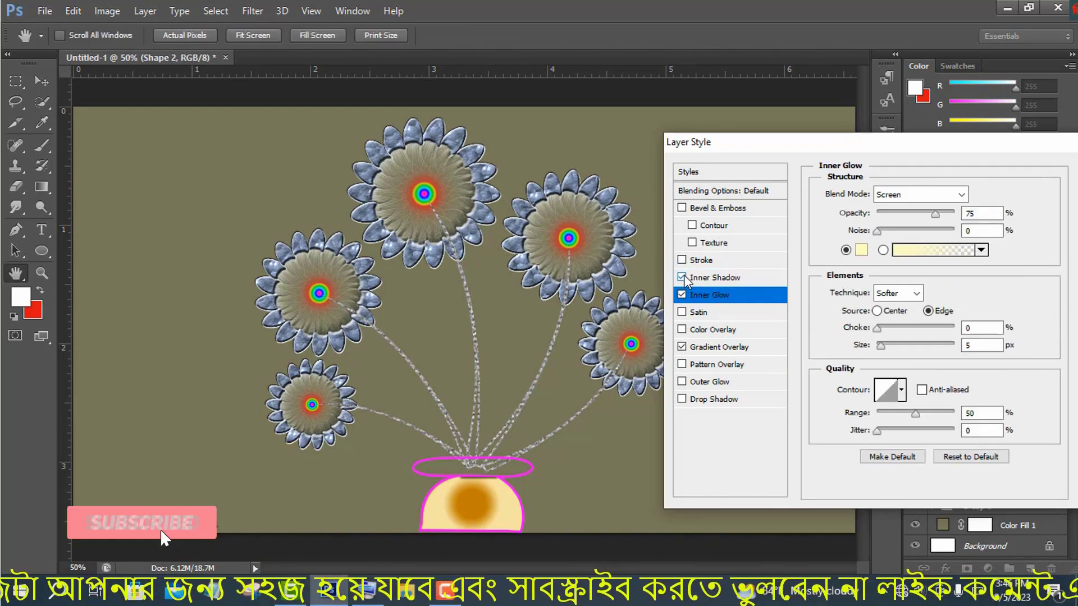
click(924, 250)
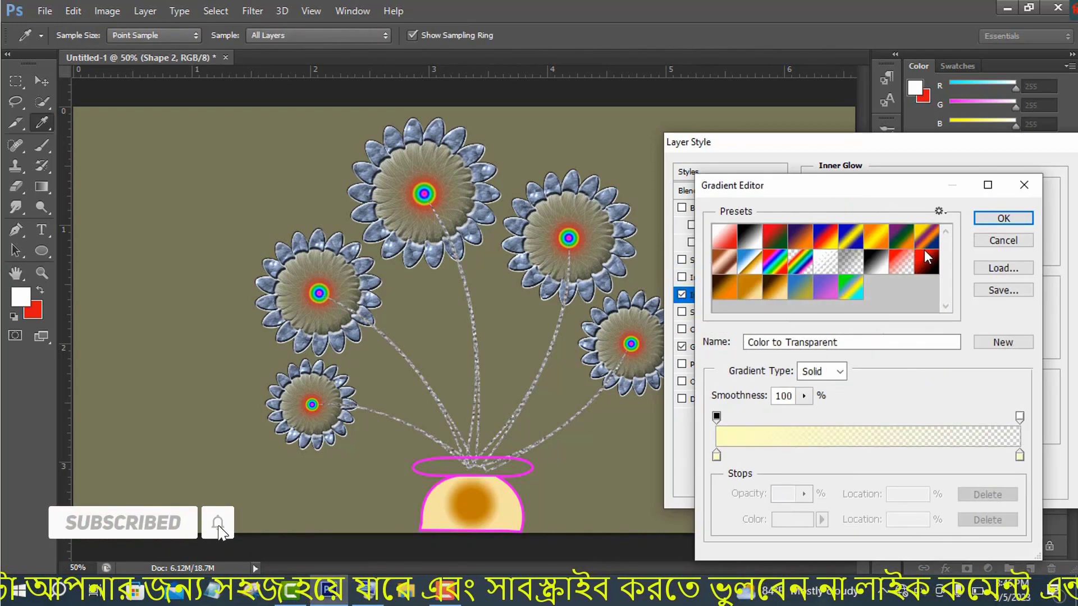
click(780, 266)
click(877, 244)
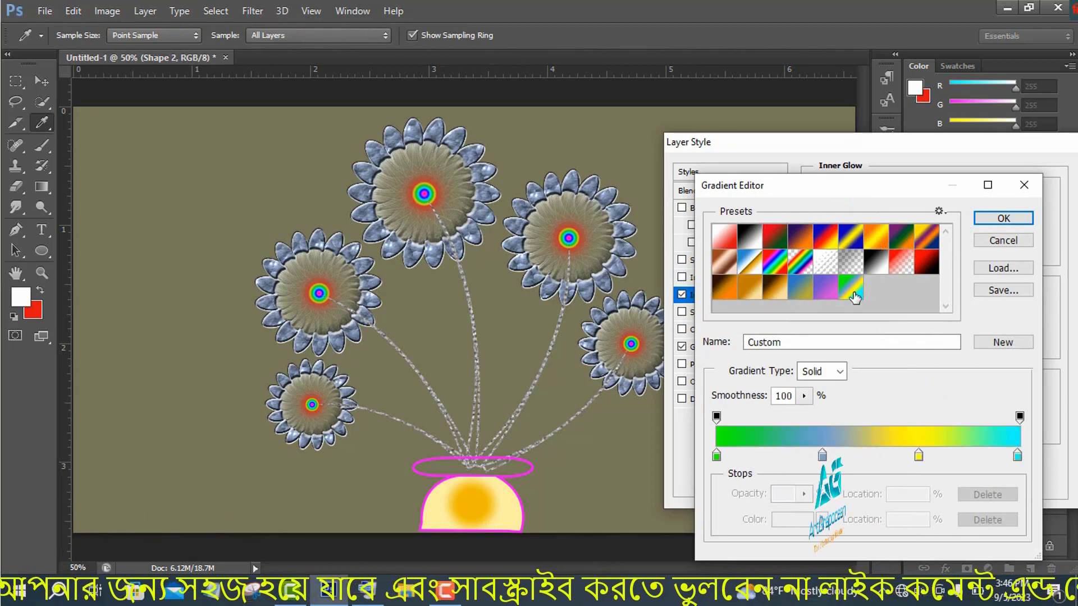
click(1003, 240)
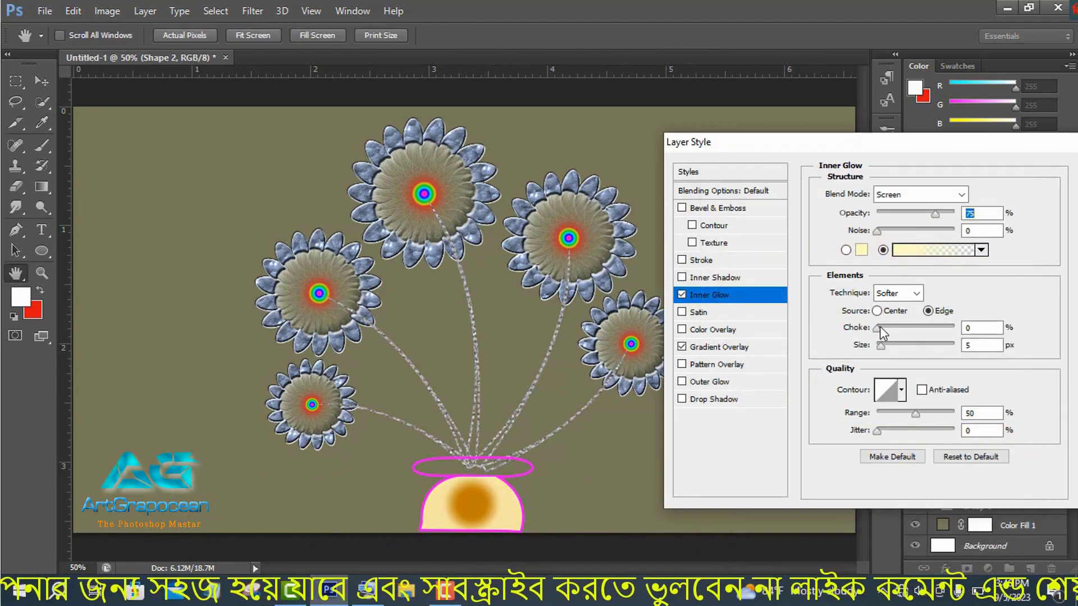
- Try the Inner Glow with 3% choke, 0 px size, a Ring - Double contour, 100% range, 99% jitter and 92% noise, and disable it
drag(880, 327, 957, 330)
mouse_move(880, 345)
mouse_down()
mouse_move(979, 359)
mouse_move(876, 363)
mouse_up()
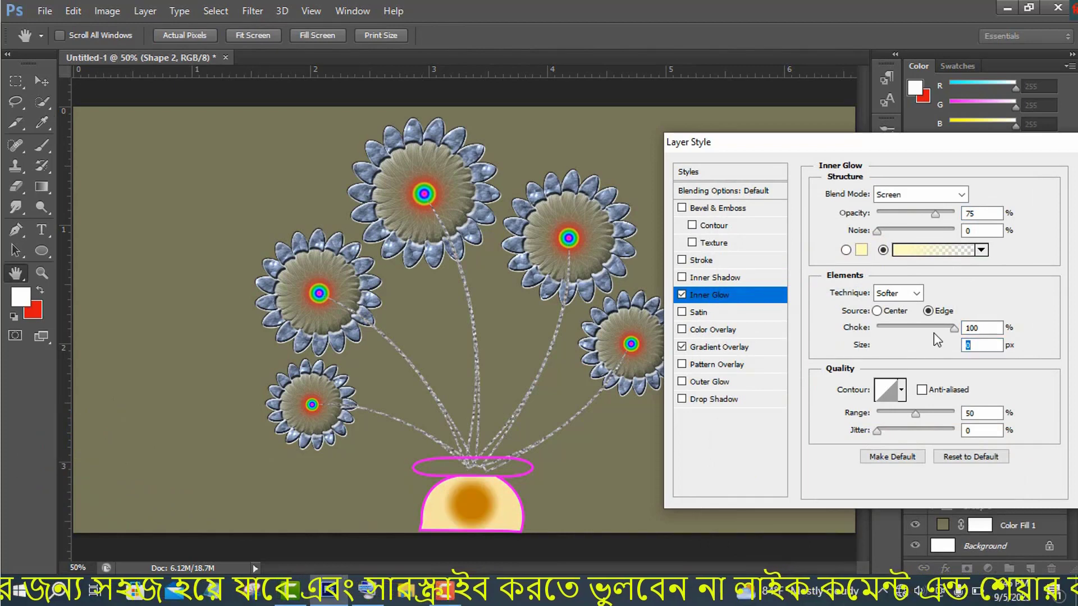
drag(953, 327, 880, 328)
click(900, 390)
click(863, 452)
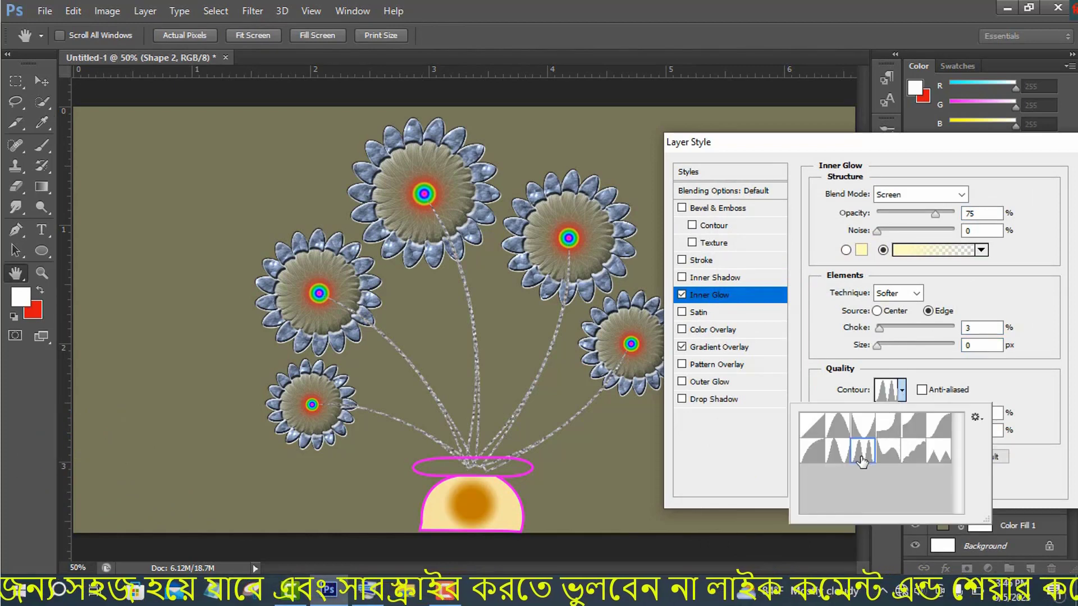
click(996, 371)
drag(916, 414, 953, 431)
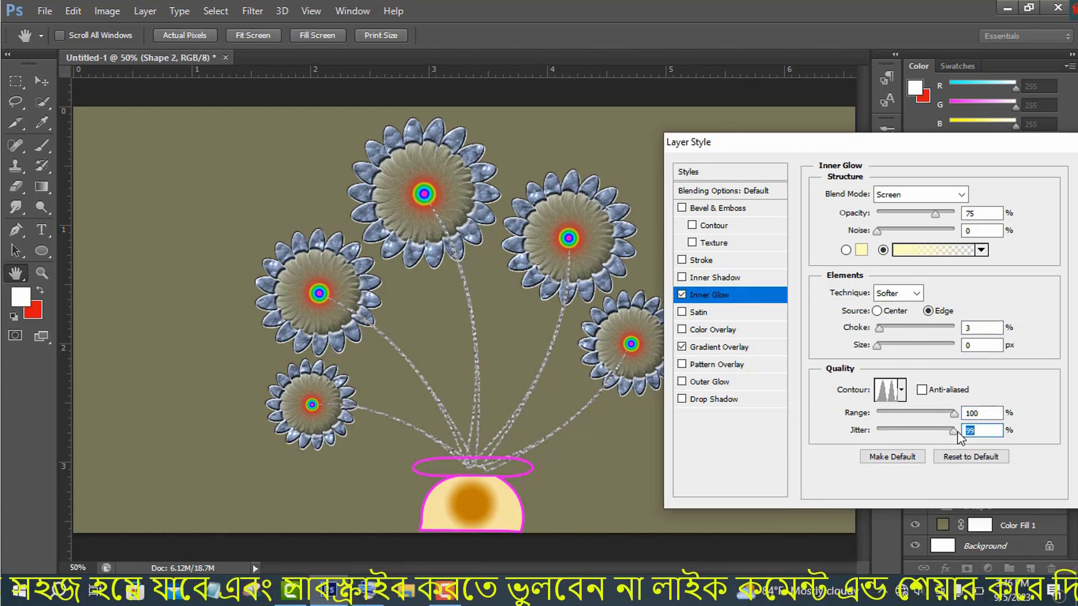
drag(877, 232, 947, 232)
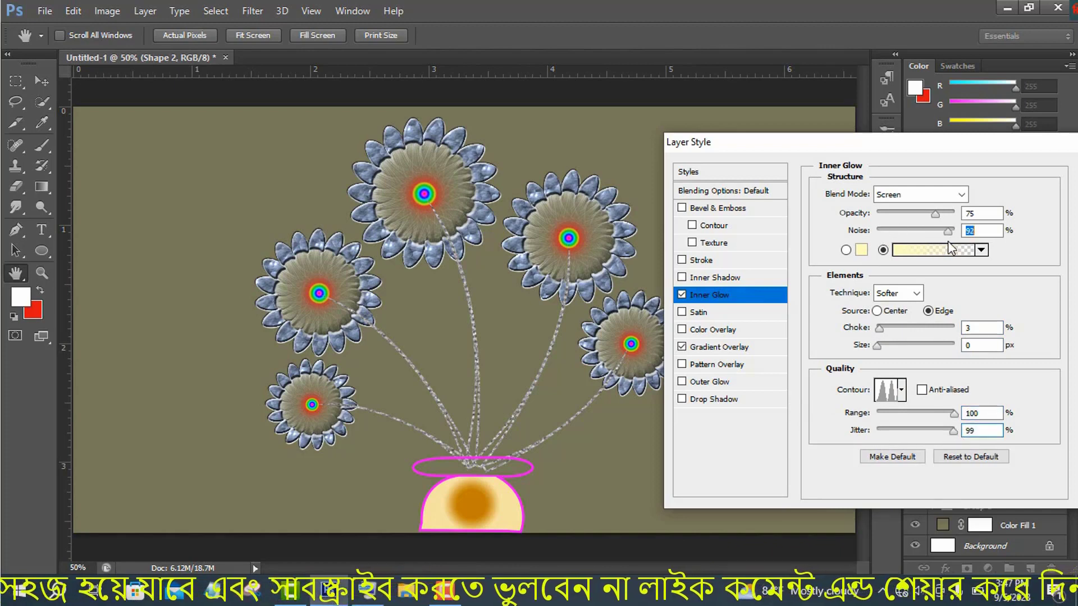
click(681, 294)
- Add an Inner Shadow to the pot with distance 0 px, size 100 px, the Ring - Double contour and 27% noise
click(700, 278)
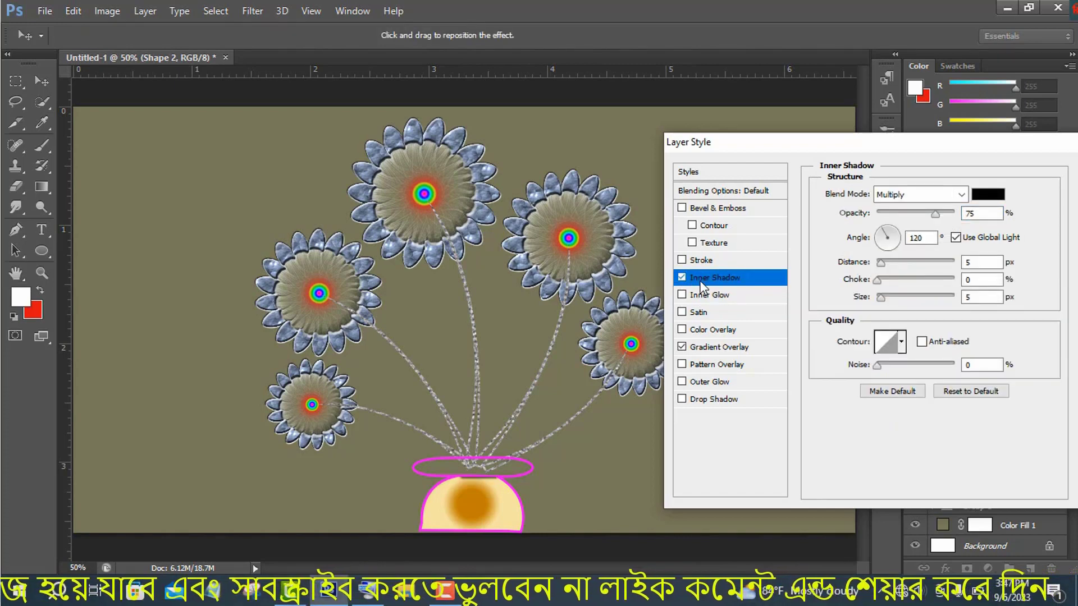
drag(880, 262, 911, 314)
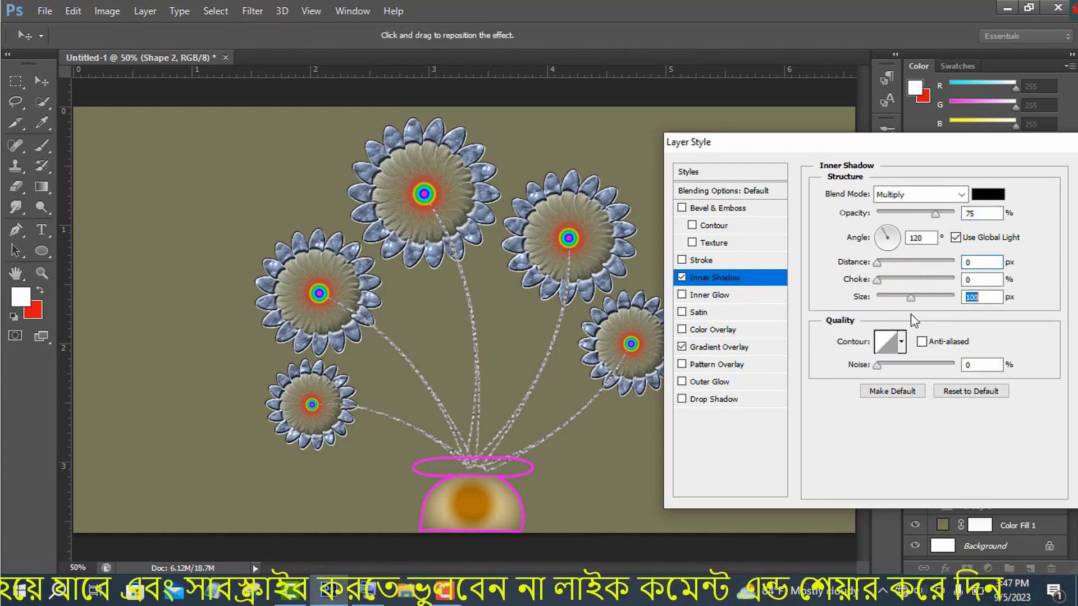
click(901, 341)
click(864, 406)
click(835, 408)
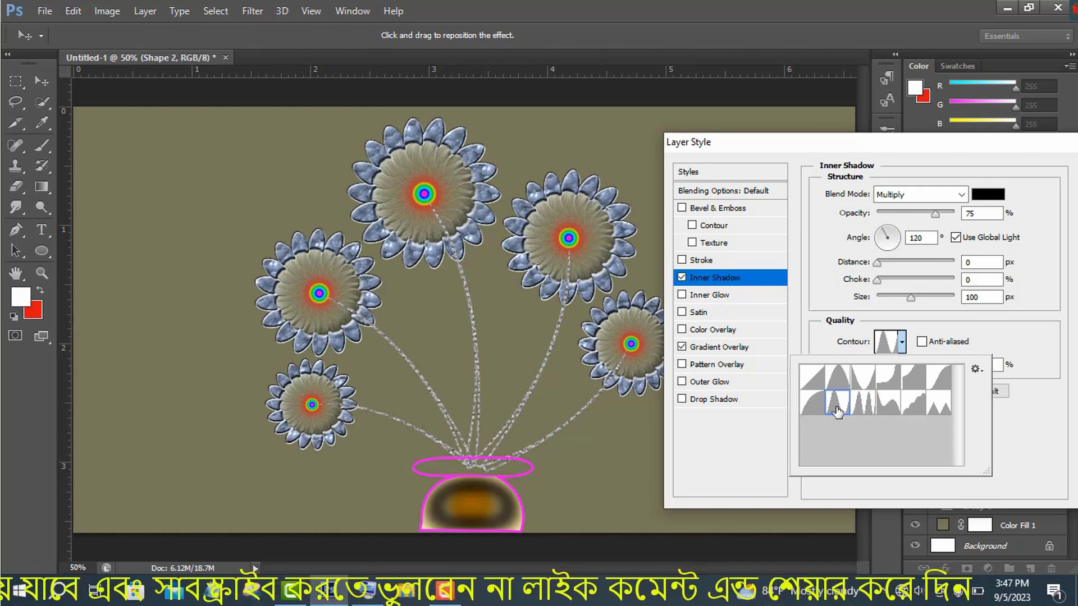
click(857, 414)
click(1028, 400)
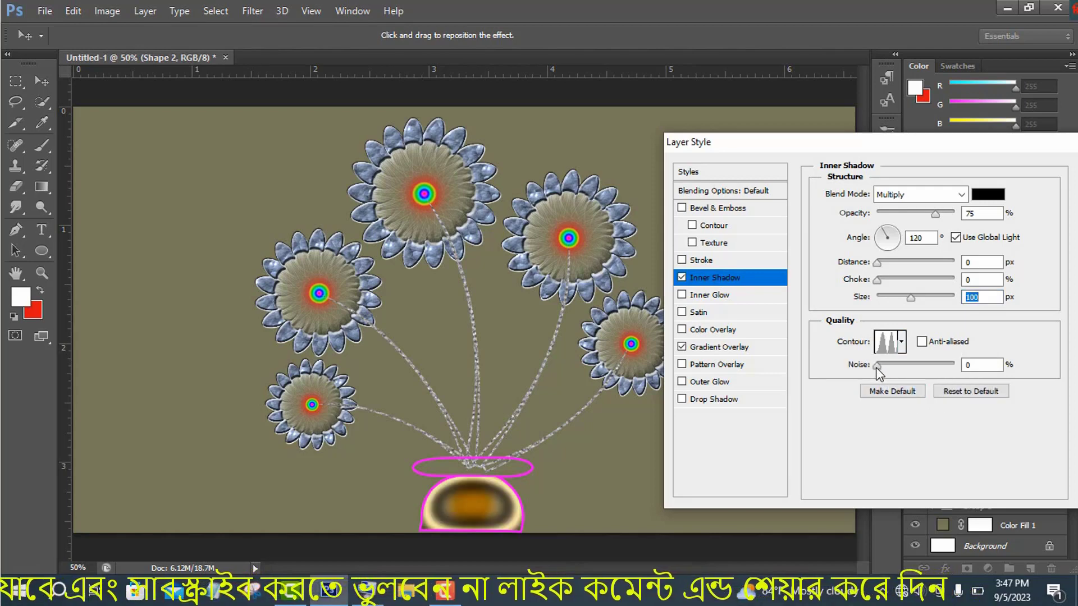
drag(875, 367, 897, 367)
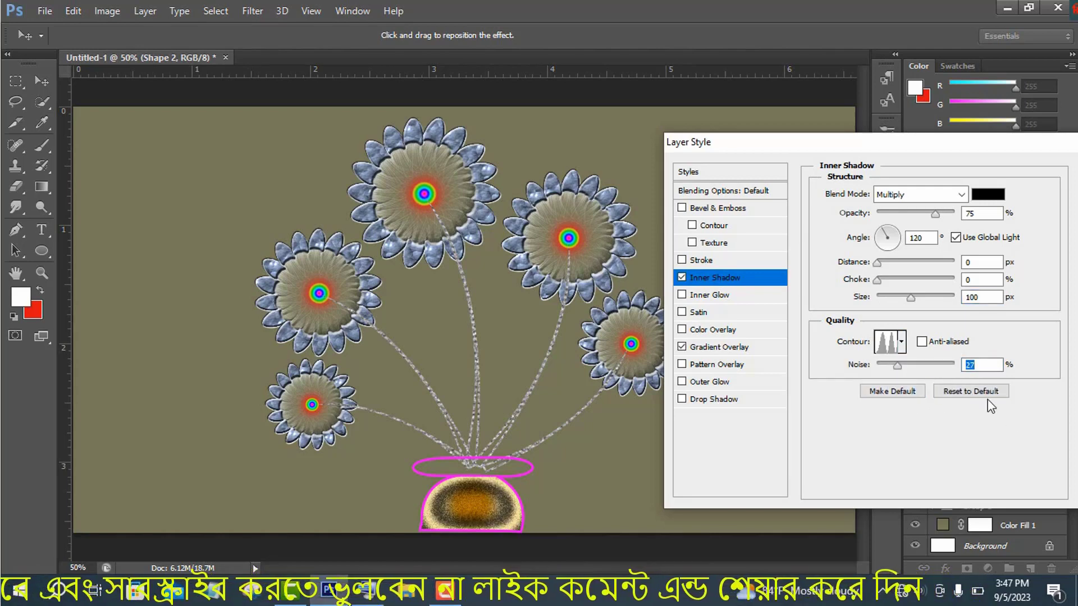
- Enable Bevel & Emboss with both Texture and Contour on the pot, leaving Stroke disabled
click(696, 259)
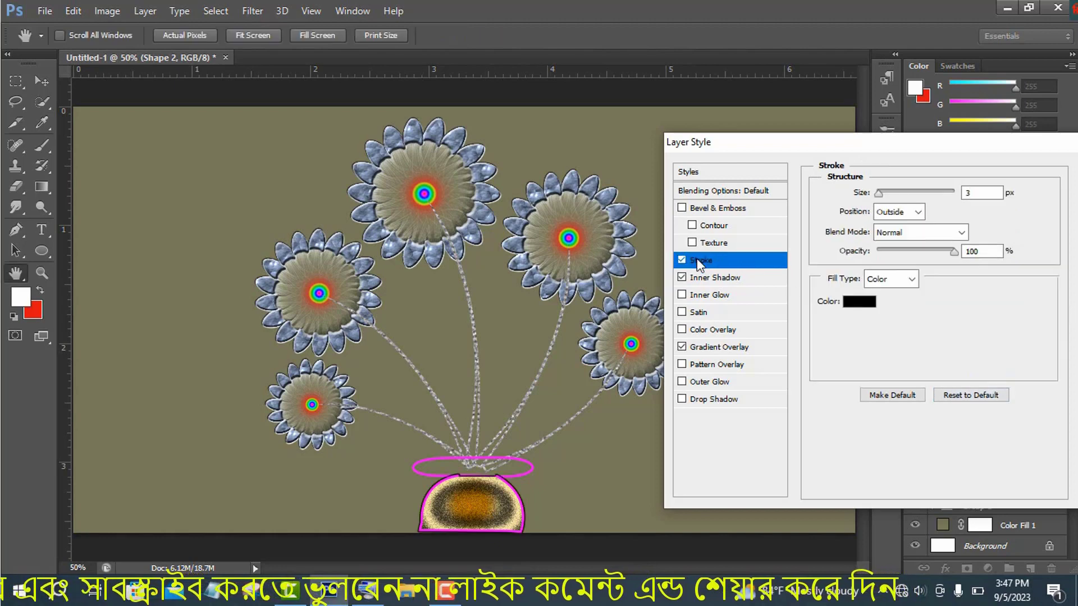
click(682, 260)
click(692, 243)
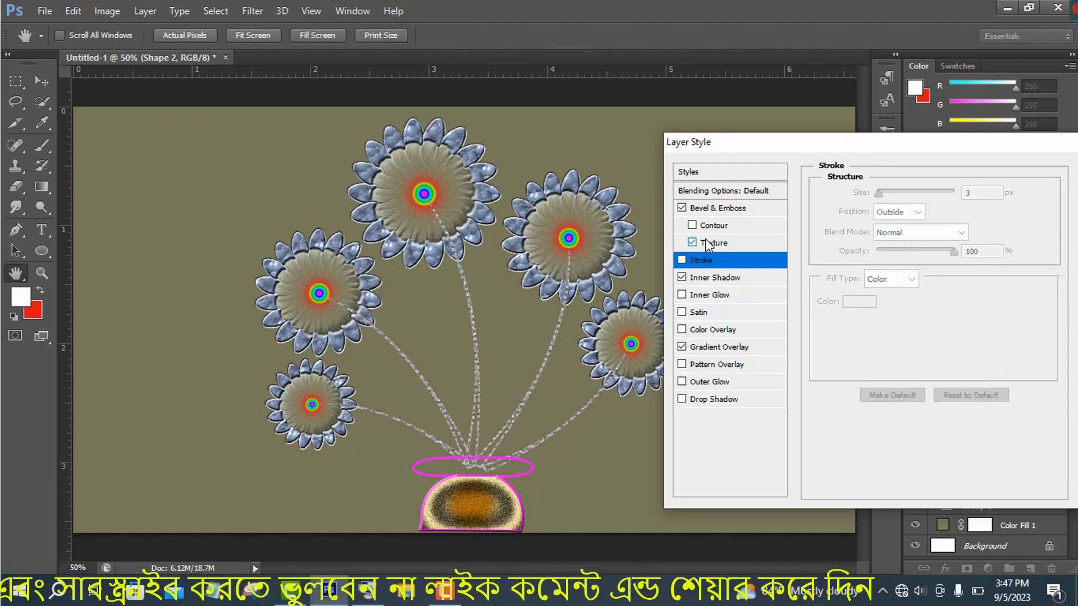
click(713, 225)
click(717, 240)
click(710, 223)
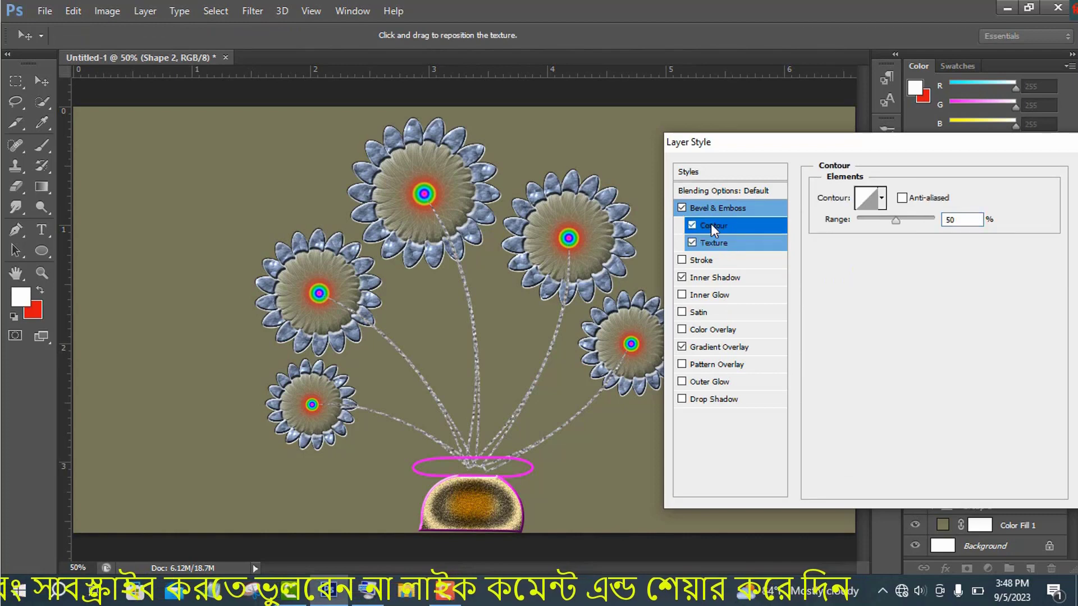
- Set the pot's bevel contour to Ring - Double
click(882, 201)
click(851, 267)
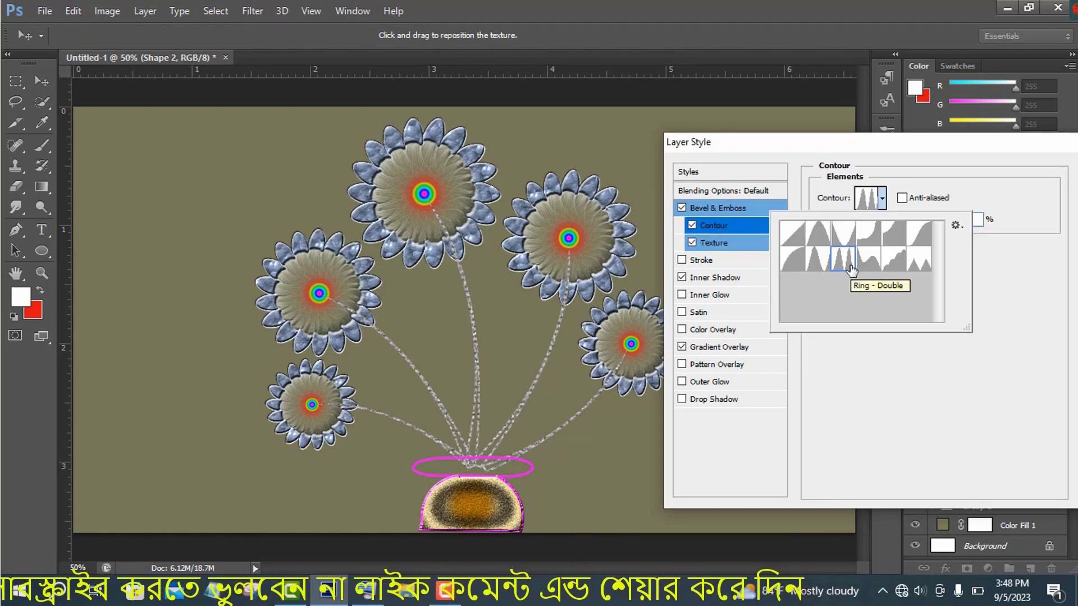
click(841, 242)
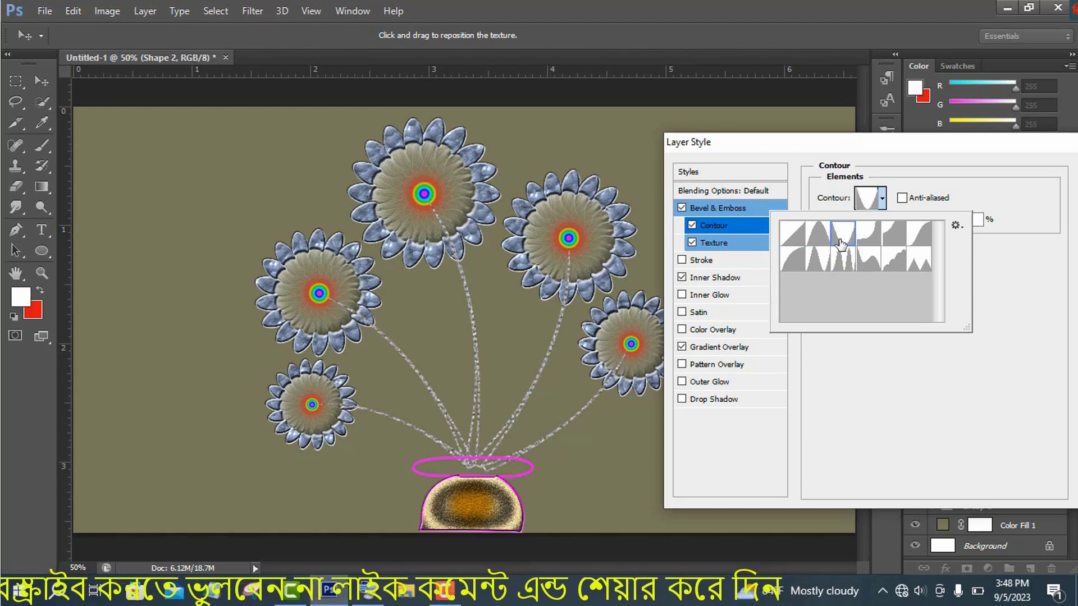
click(842, 261)
click(989, 219)
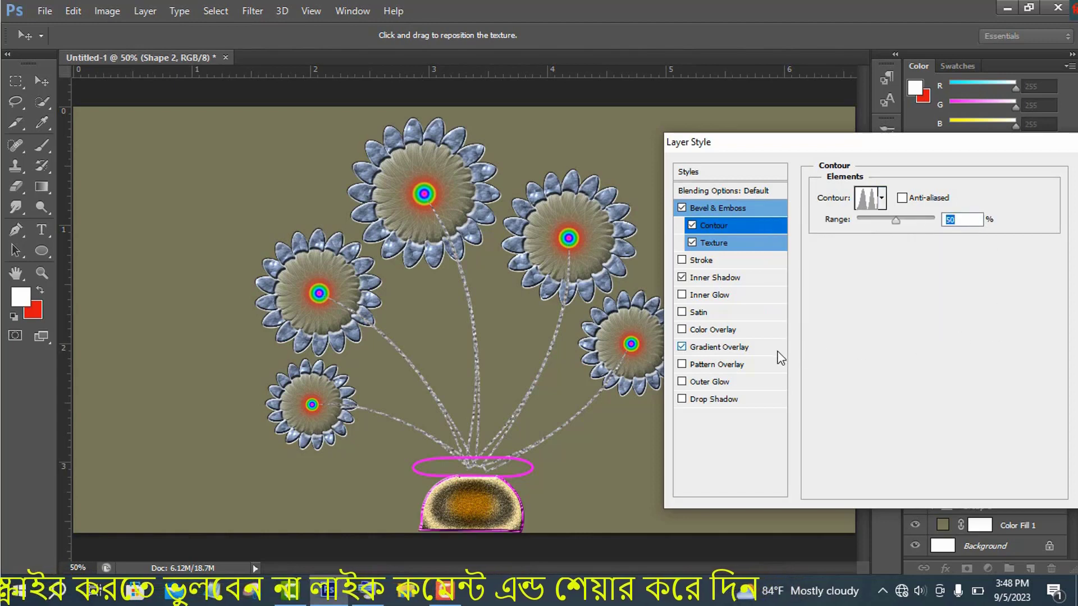
- Disable the pot's Gradient Overlay, confirm its layer style, and copy the pot's effects to the rim ellipse (Ellipse 2)
click(681, 348)
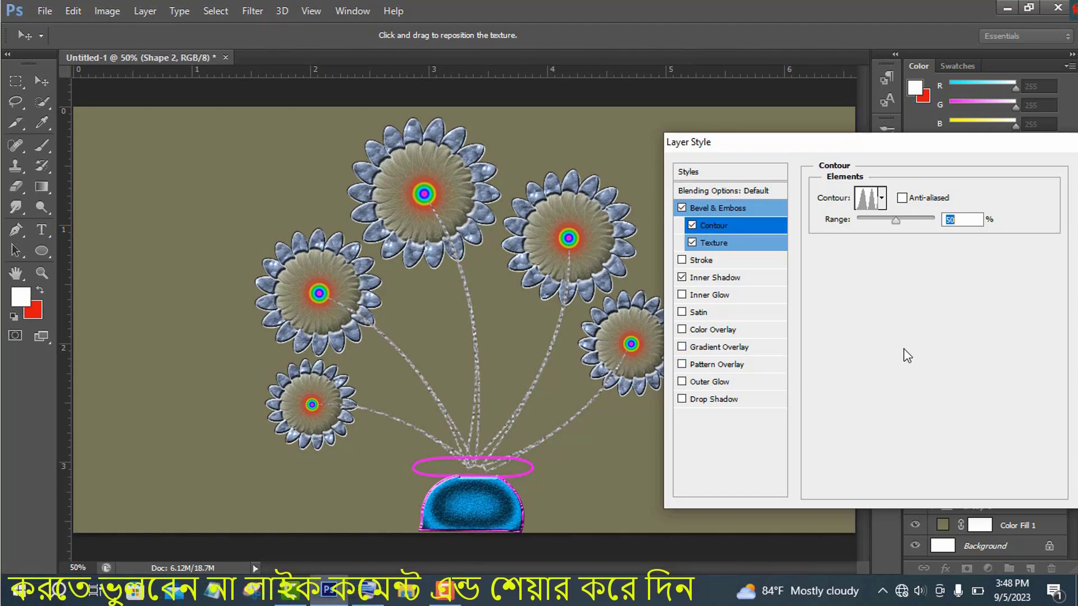
drag(965, 155, 881, 162)
click(1038, 185)
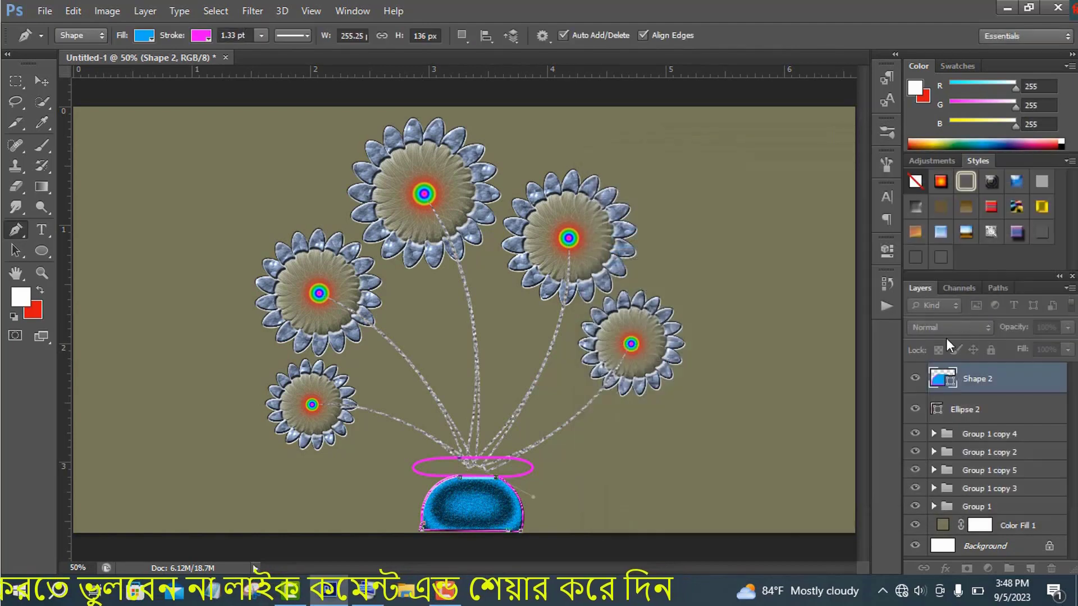
drag(1051, 379, 1053, 457)
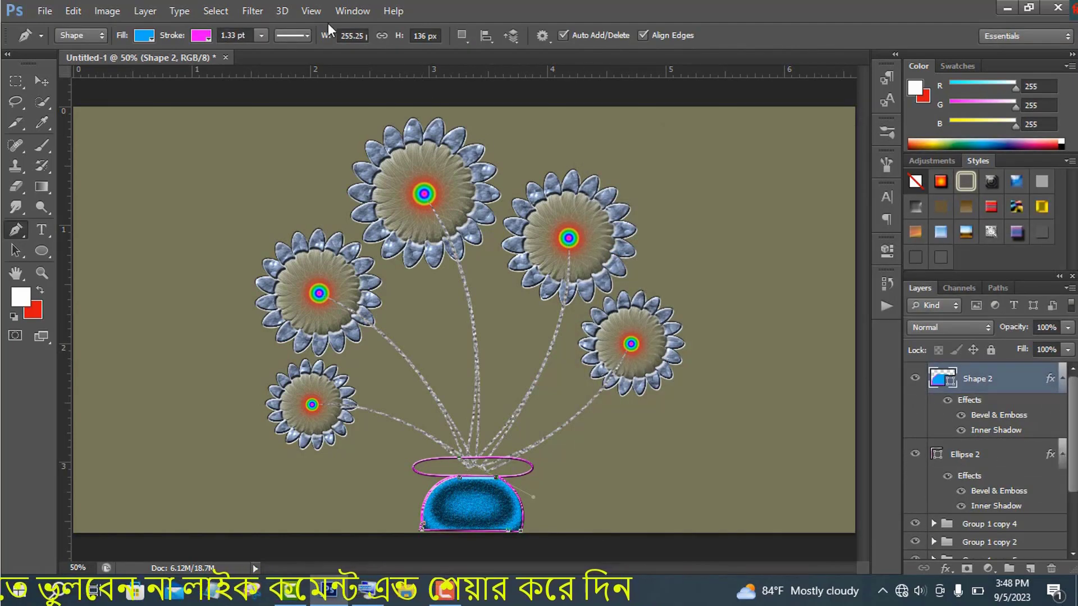
- Fill the rim ellipse with the recently used blue and remove its stroke
click(148, 36)
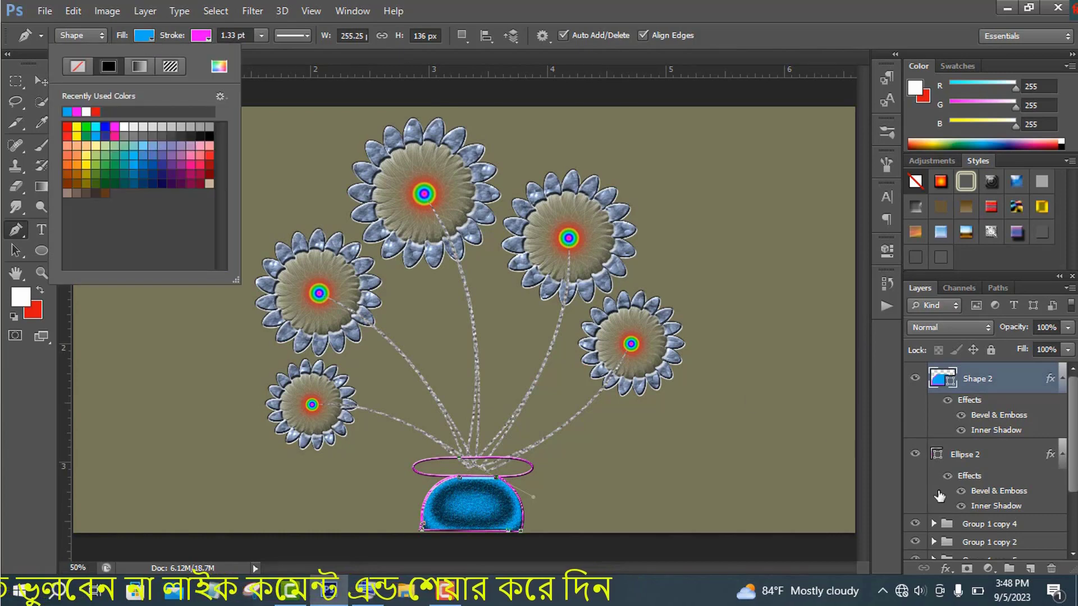
click(991, 456)
click(148, 38)
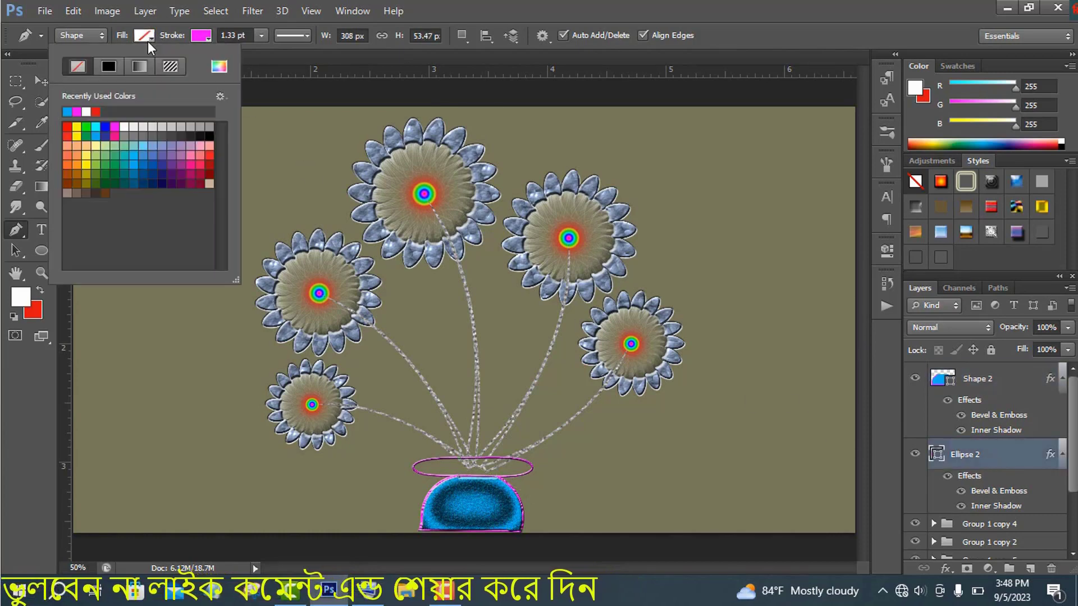
click(69, 111)
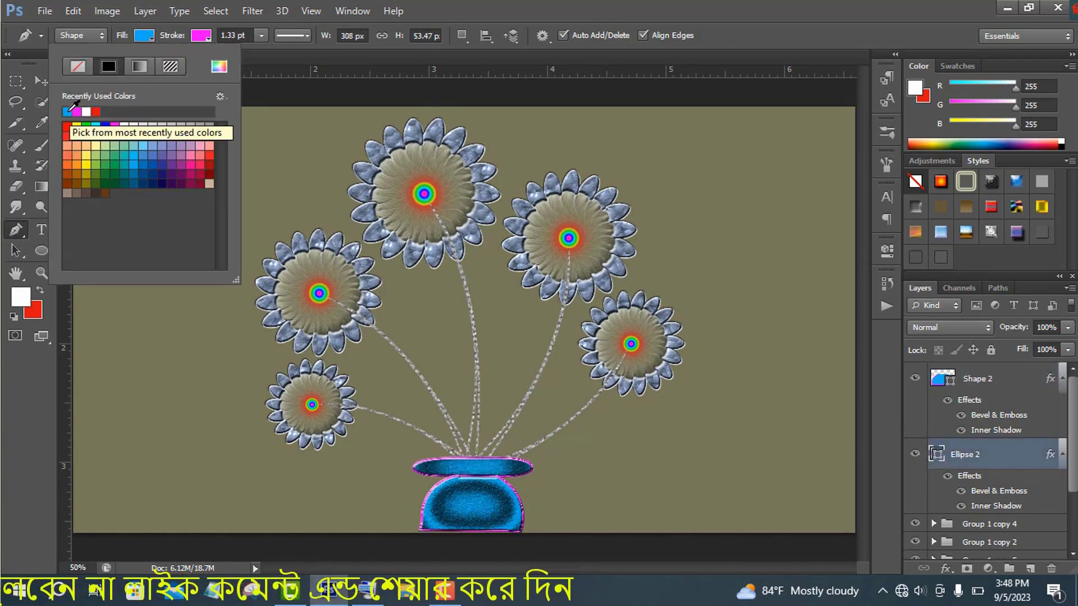
click(200, 35)
click(133, 67)
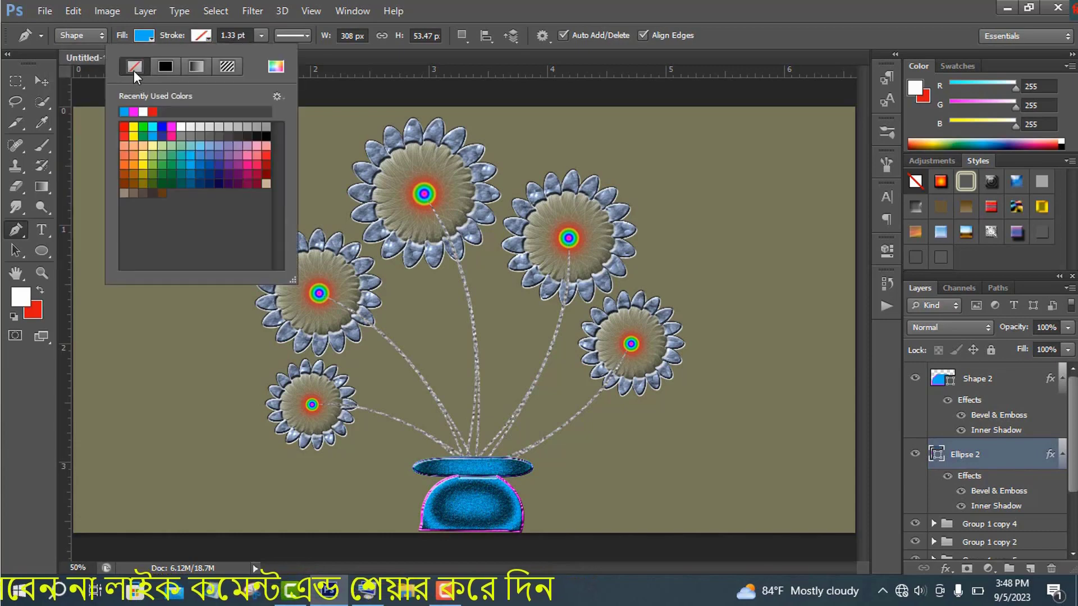
- Remove the magenta stroke from the pot body (Shape 2)
click(1017, 380)
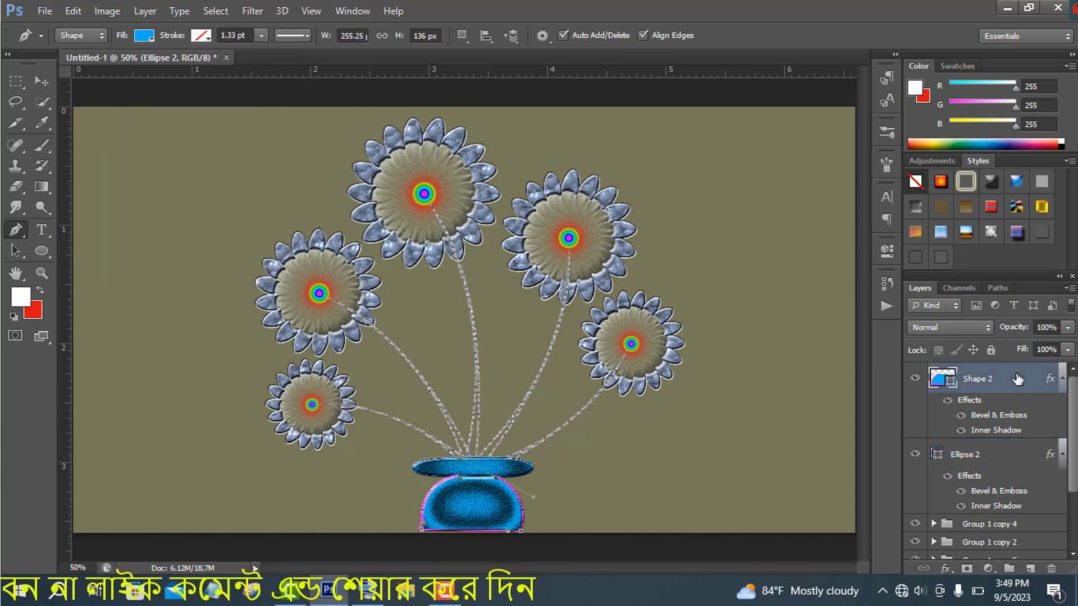
click(200, 35)
click(148, 109)
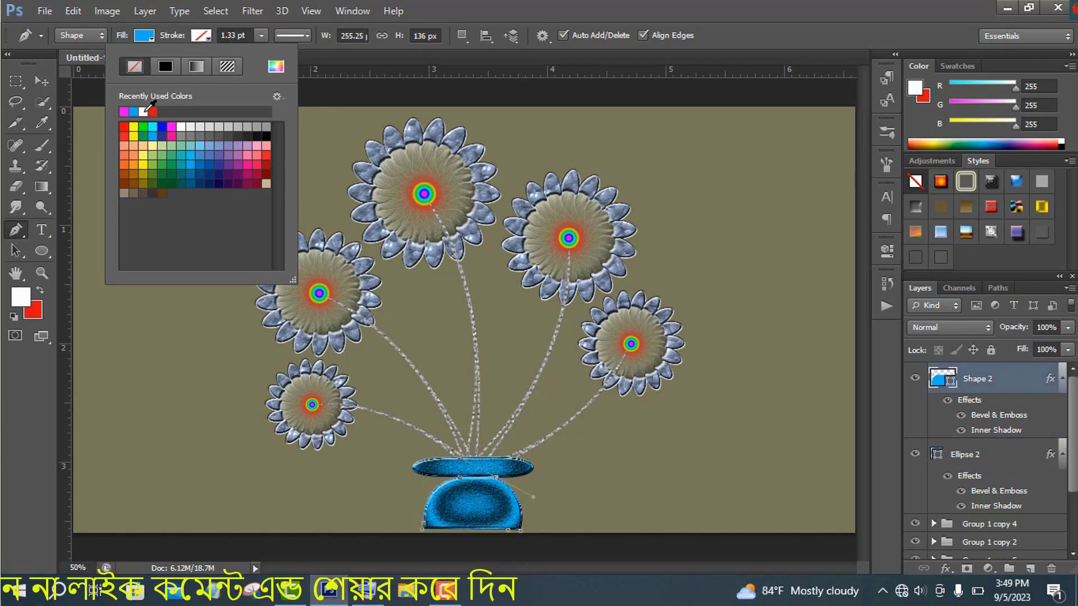
- Narrow the rim ellipse from both ends to 78.90% width and 99.12% height so it matches the pot body
click(44, 83)
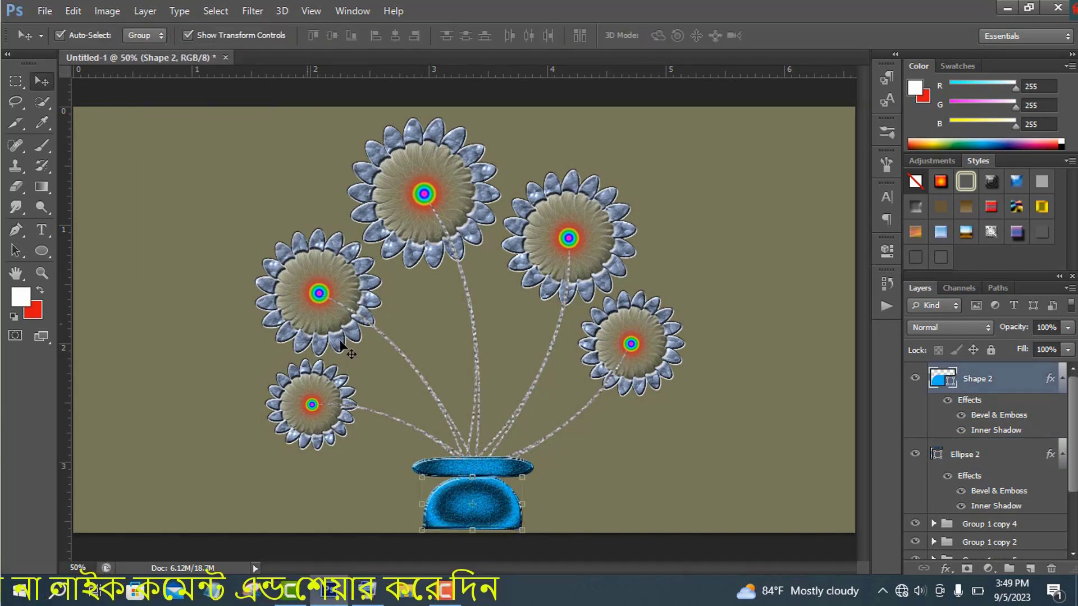
click(971, 461)
drag(533, 466, 521, 466)
drag(410, 466, 425, 466)
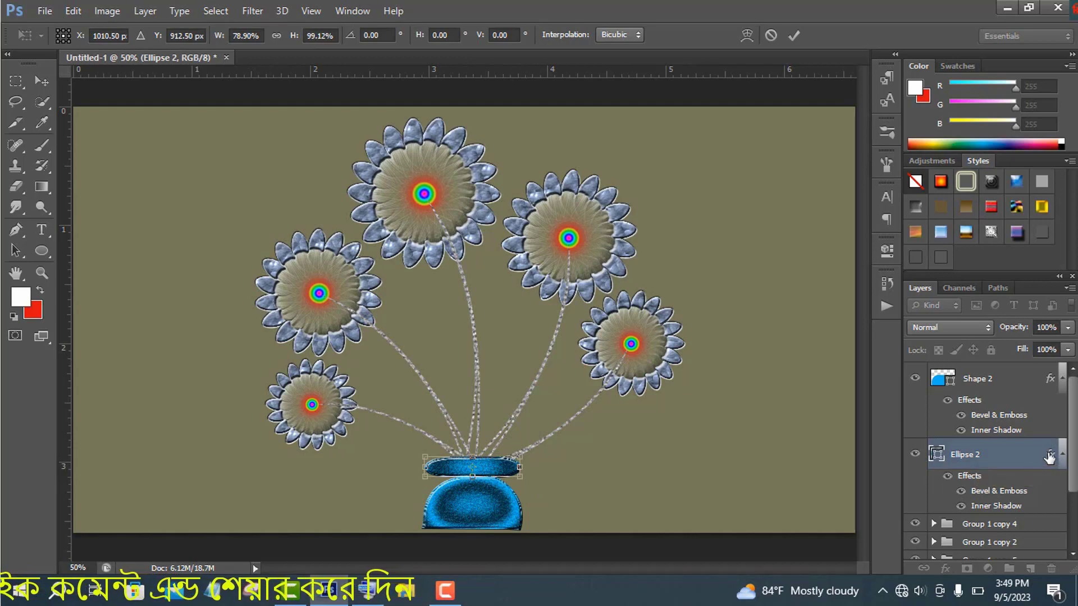
click(789, 36)
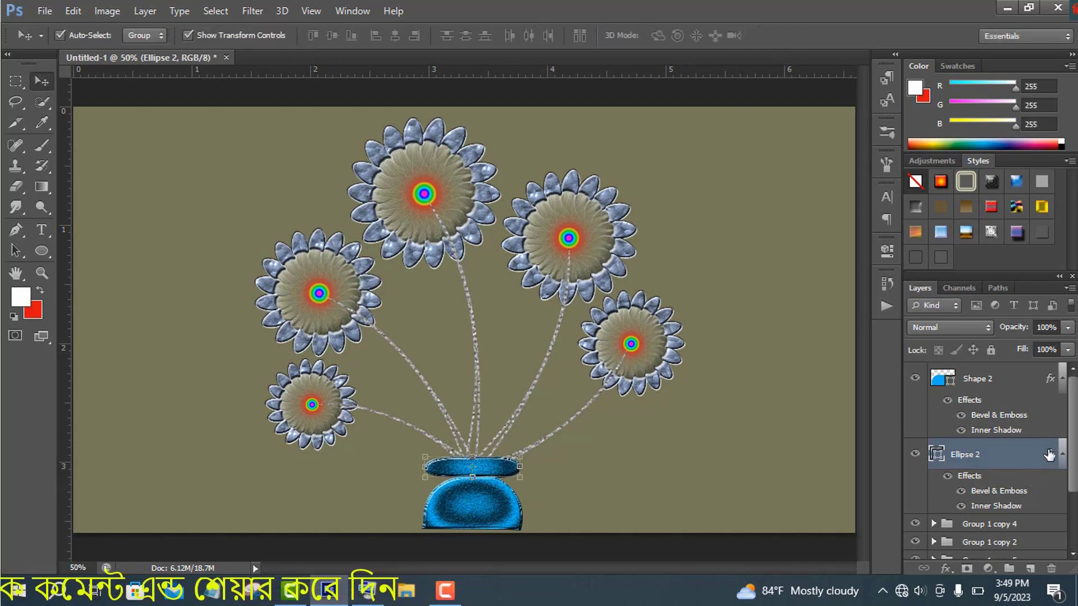
- Add a Drop Shadow with 27% spread and 54 px size to the rim, and copy the rim's effects to the pot body
double_click(1047, 458)
click(650, 414)
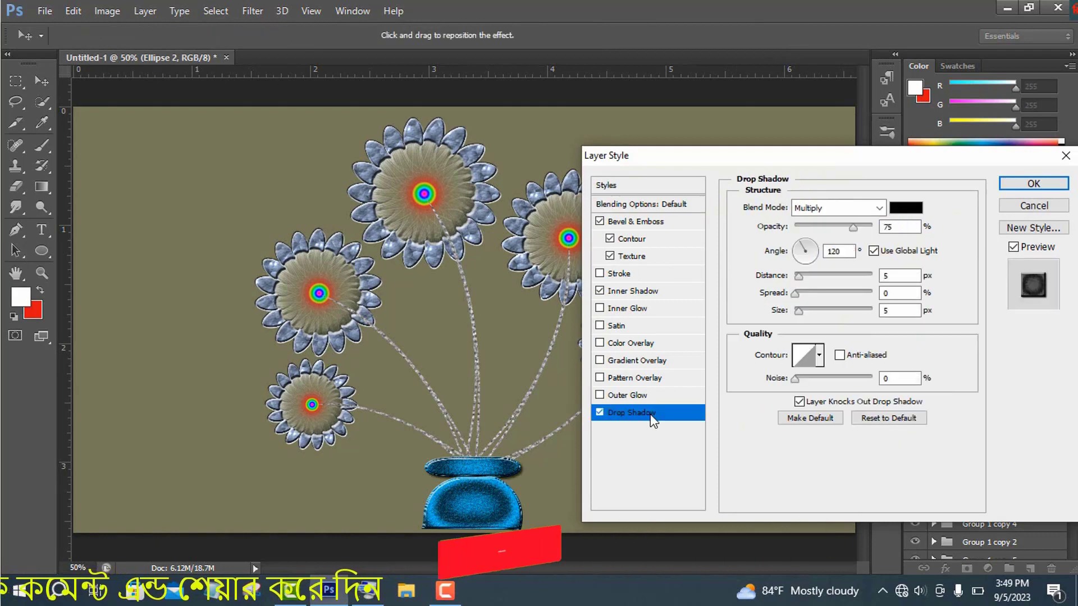
mouse_move(798, 310)
mouse_down()
mouse_move(821, 313)
mouse_move(827, 333)
mouse_move(814, 312)
mouse_move(825, 301)
mouse_move(811, 306)
mouse_up()
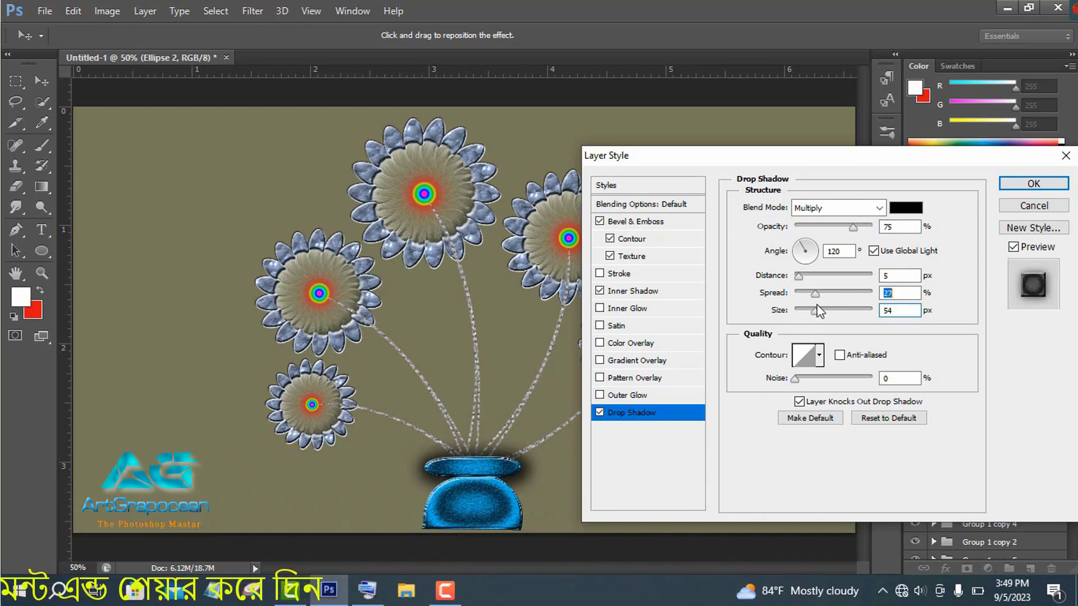
click(1024, 187)
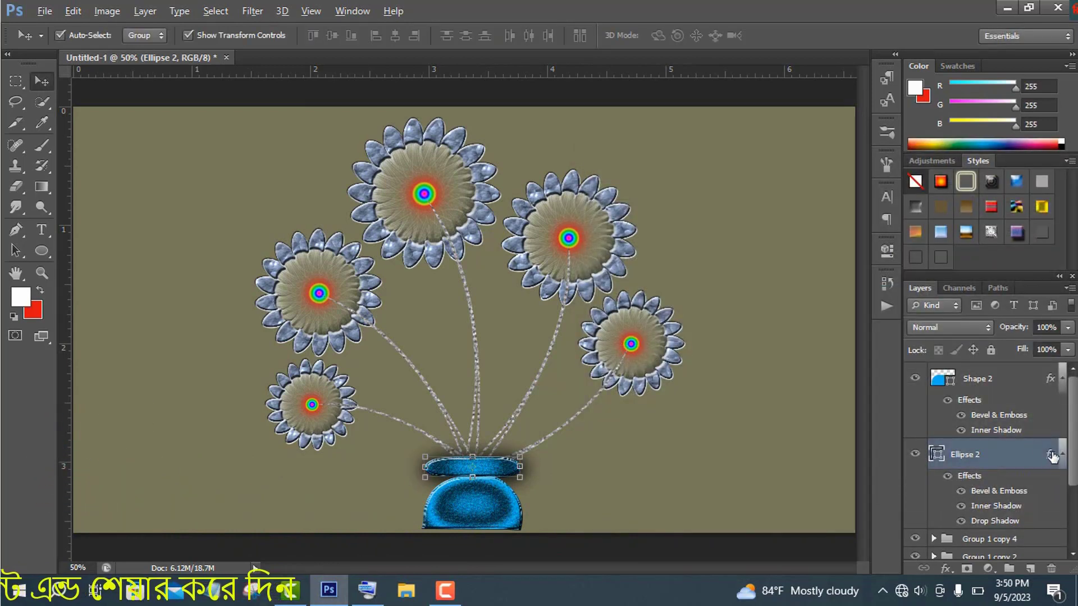
drag(1051, 456, 1049, 382)
click(1049, 388)
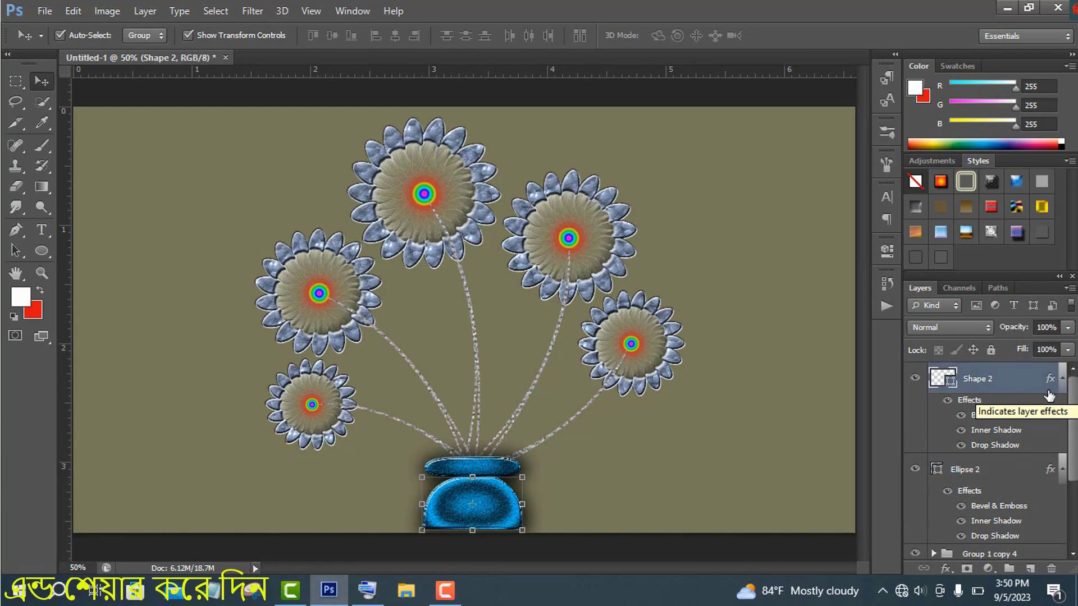
- Identify the lower-right flower's group, Group 1 copy 4, by toggling its visibility, and enable a Drop Shadow on it
scroll(983, 467, down, 2)
click(983, 470)
click(915, 463)
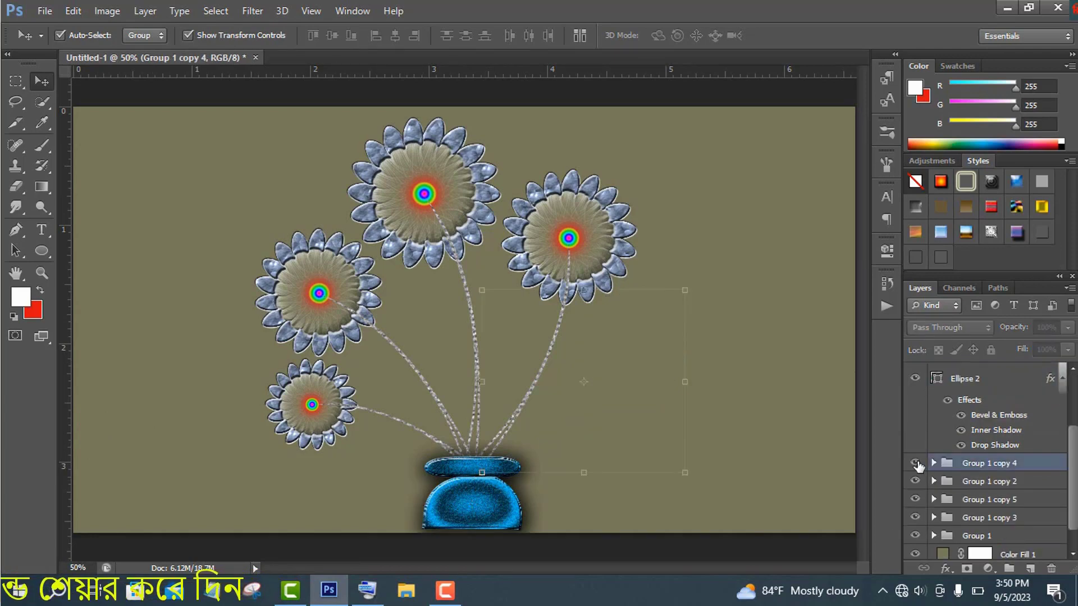
click(915, 464)
double_click(1044, 467)
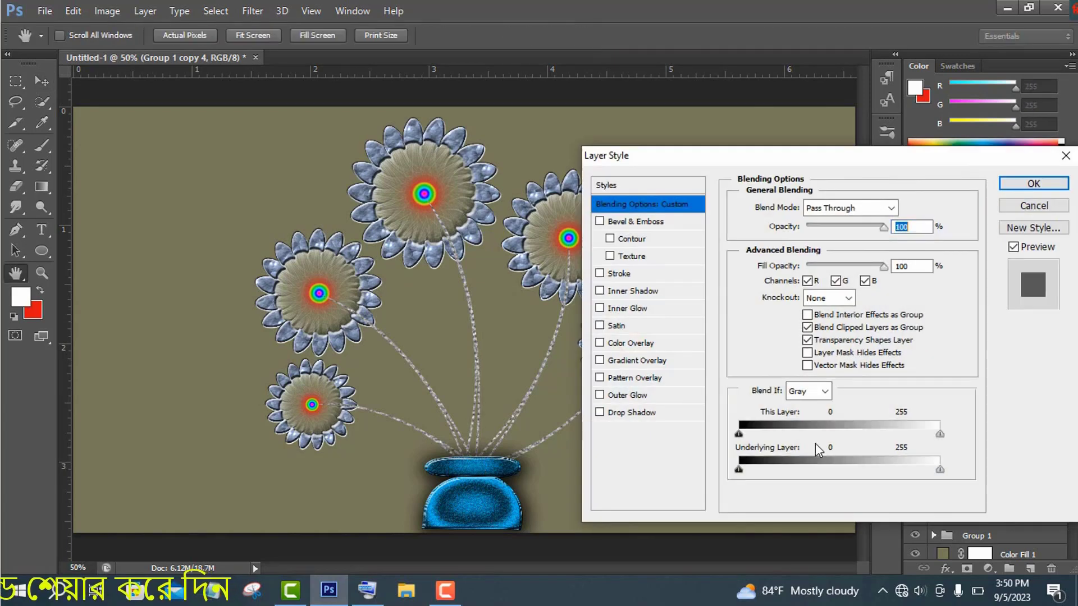
click(640, 477)
drag(757, 161, 910, 169)
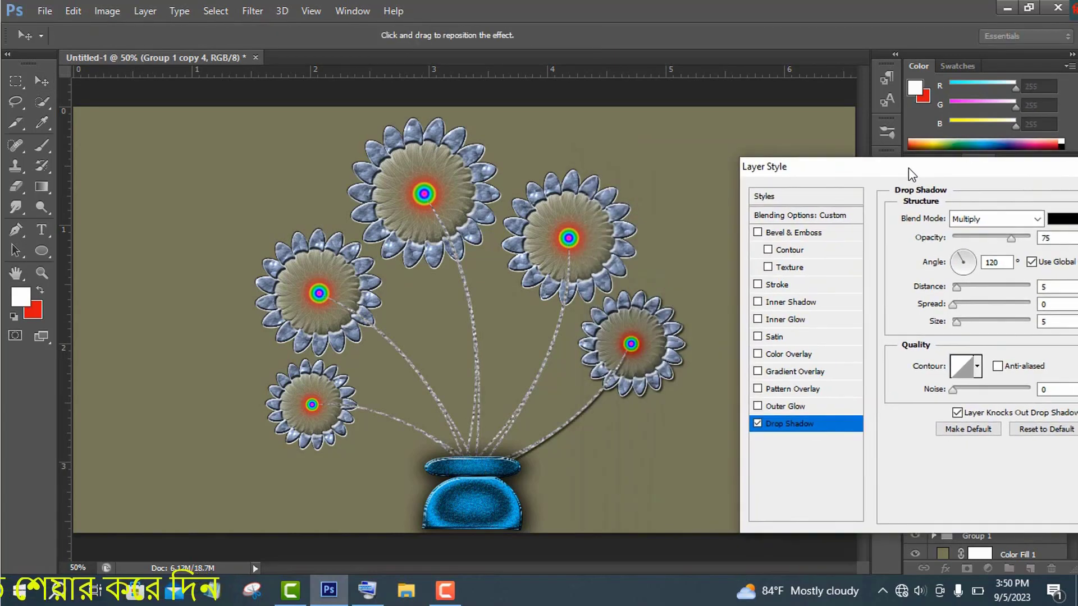
- Try a green hue for the flower group's drop shadow colour
click(1063, 219)
click(834, 395)
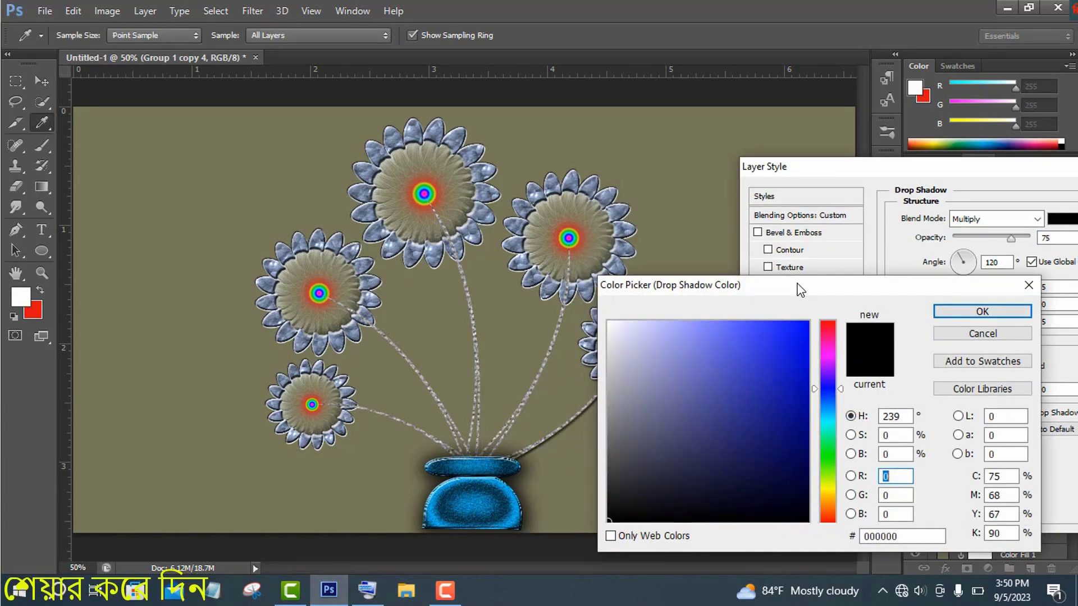
drag(801, 292, 925, 191)
click(885, 281)
drag(915, 253, 705, 444)
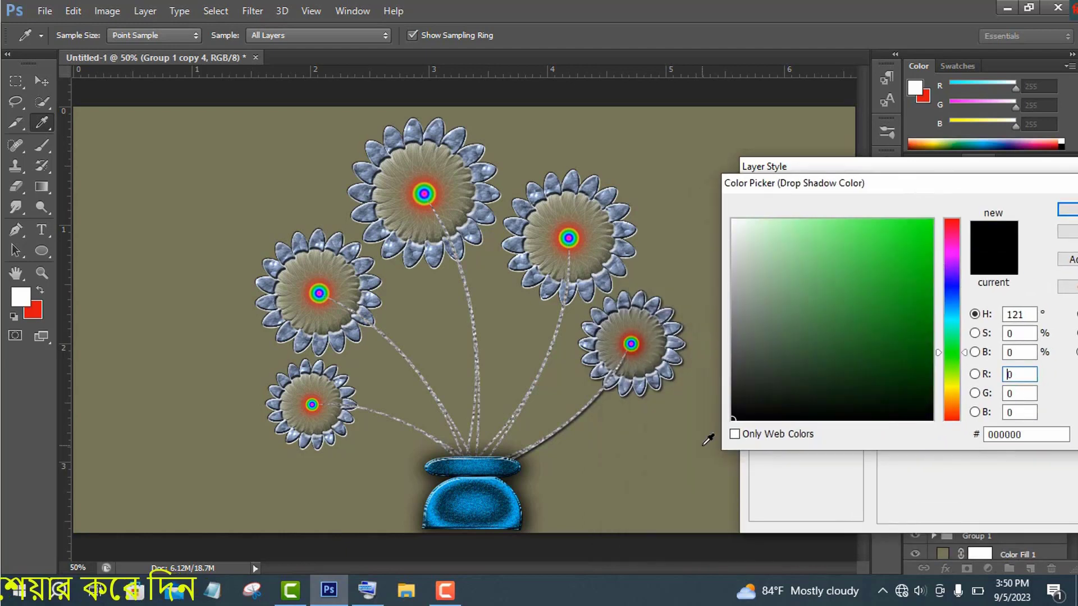
click(1066, 209)
- Confirm the Drop Shadow on Group 1 copy 4 and copy it to the other four flower groups
drag(998, 166, 816, 179)
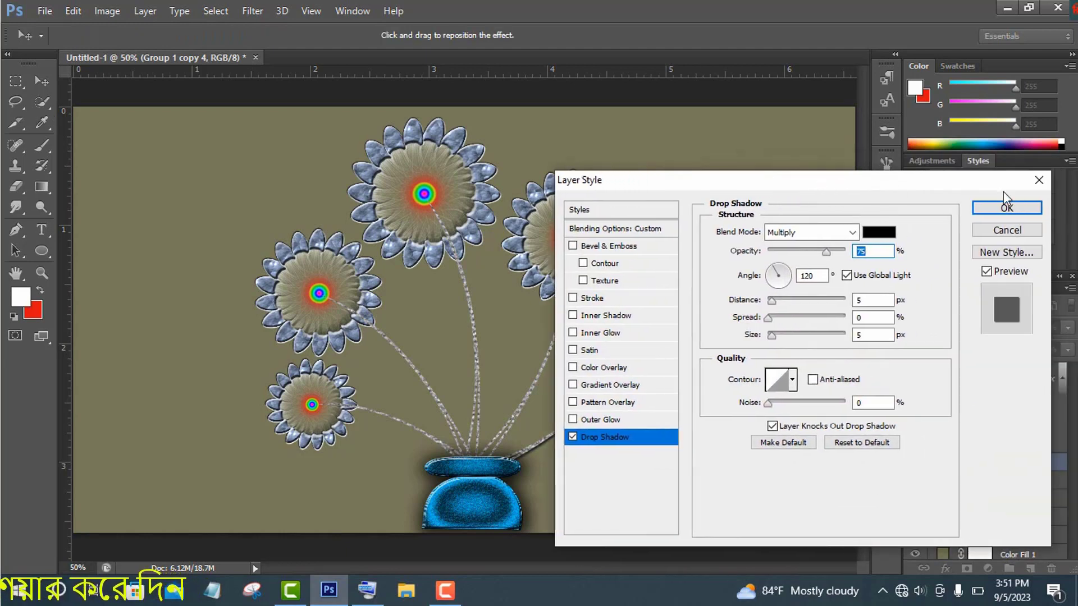
click(1011, 204)
drag(1050, 466, 1048, 512)
scroll(1024, 498, down, 2)
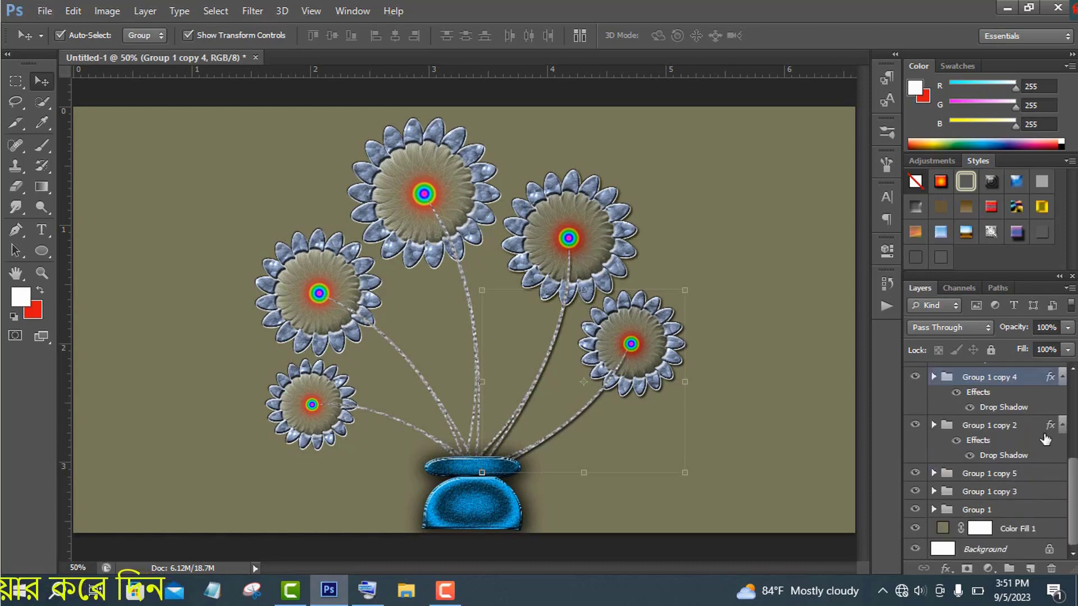
drag(1050, 425, 1053, 511)
scroll(1022, 510, down, 1)
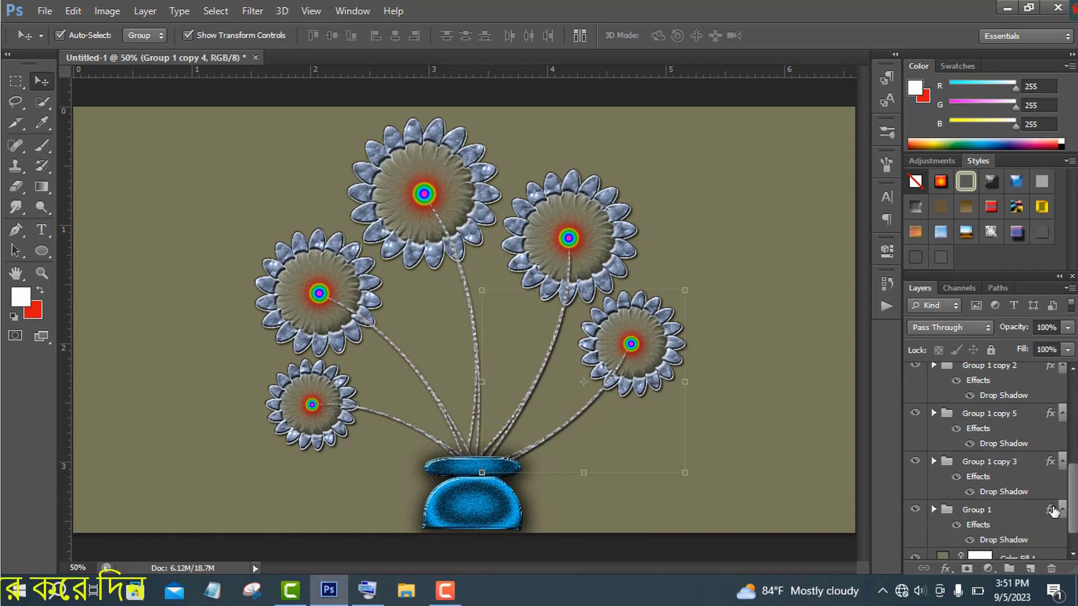
scroll(1053, 517, up, 4)
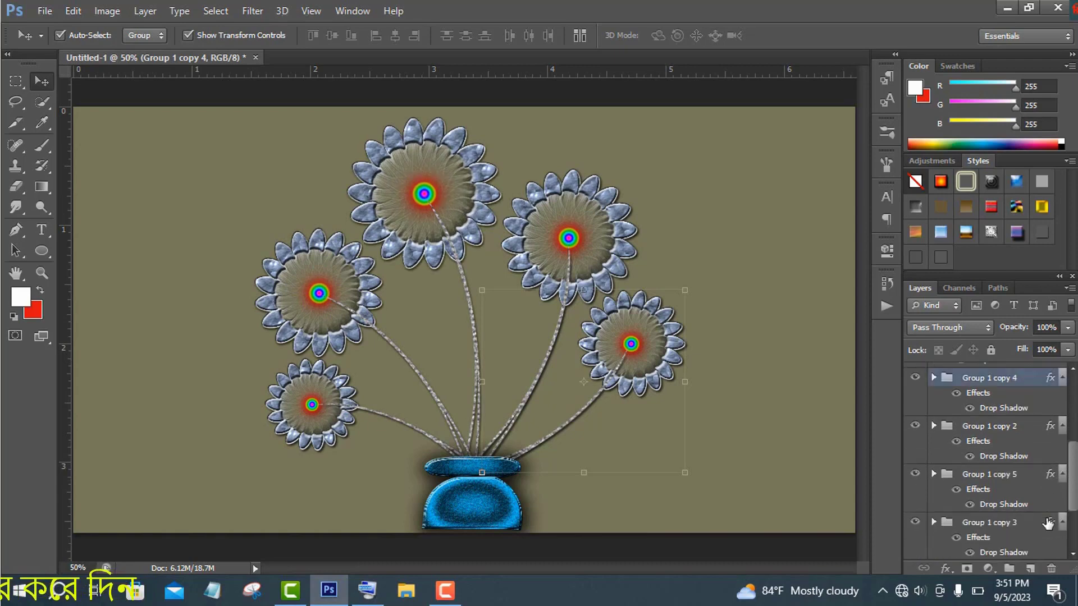
scroll(982, 460, down, 3)
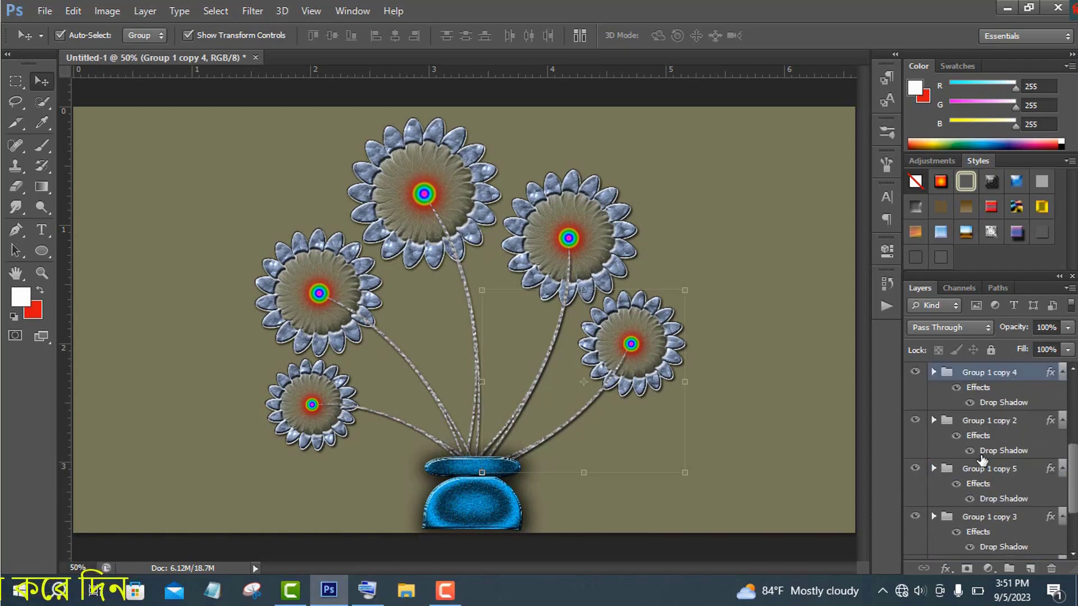
click(935, 372)
click(935, 372)
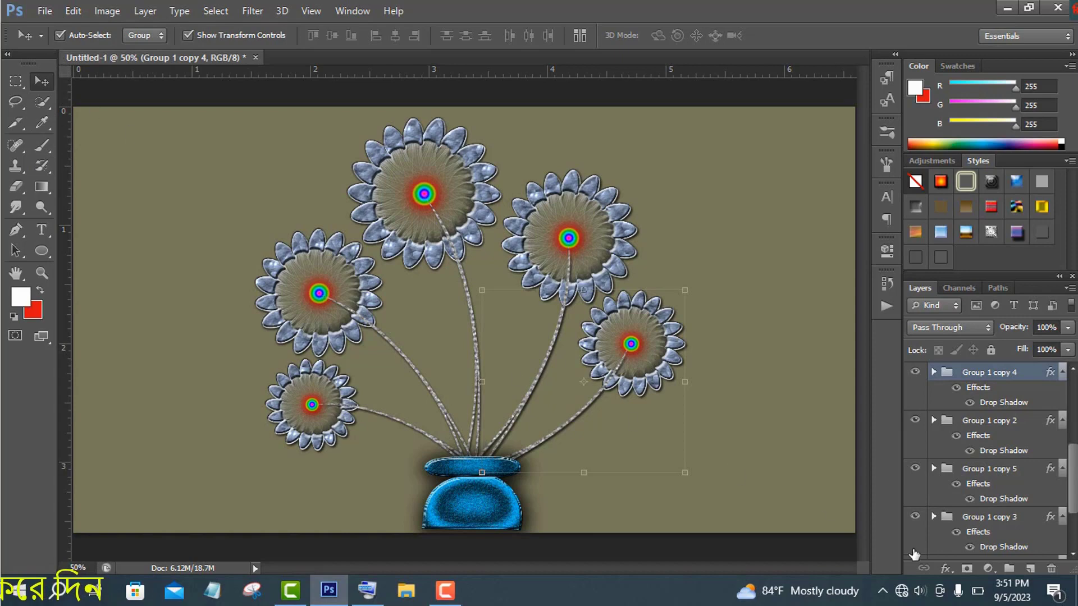
- Group all pot and flower layers from Shape 2 down to Group 1 into one group, and duplicate that group
scroll(1014, 471, up, 3)
click(981, 378)
scroll(1023, 479, down, 8)
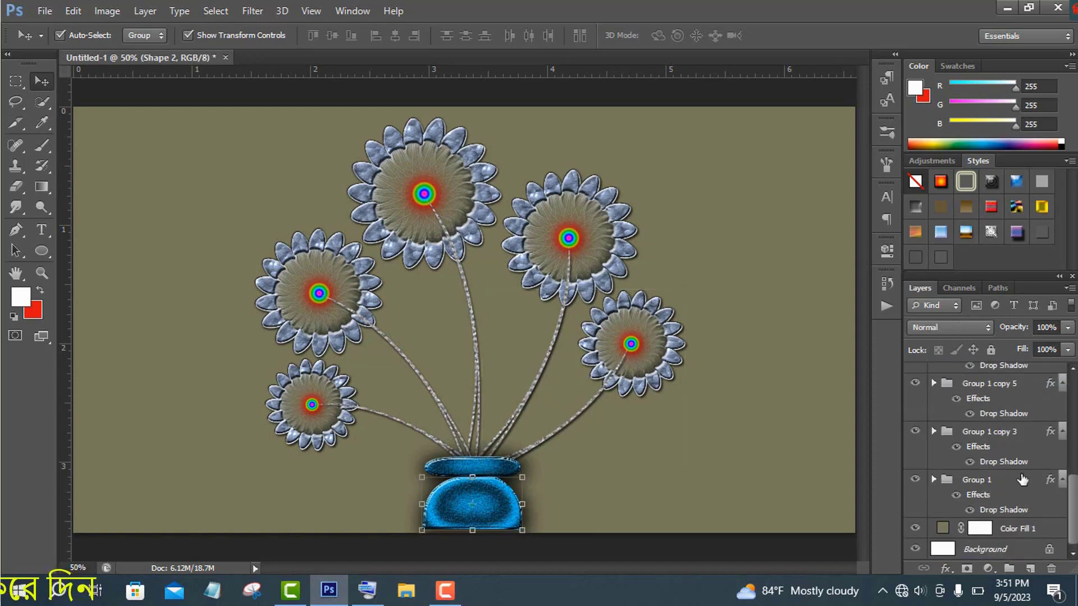
shift+click(1022, 479)
key(ctrl+g)
key(ctrl+j)
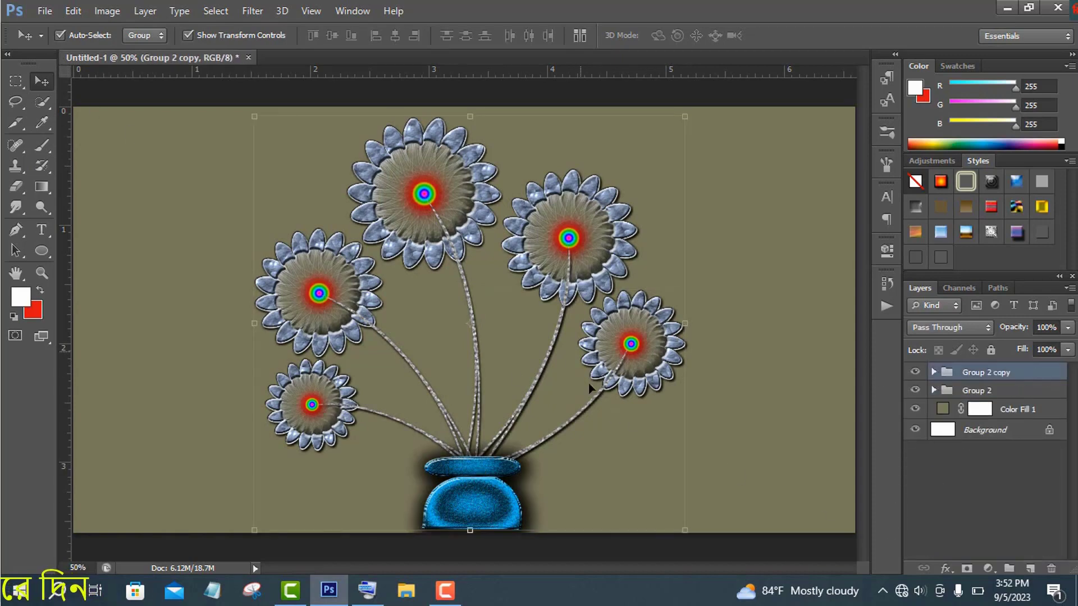
- Move the duplicated bouquet to the right at X 1430 px, and place another copy left of the original bouquet
drag(588, 384, 936, 379)
key(ctrl+z)
drag(484, 324, 678, 328)
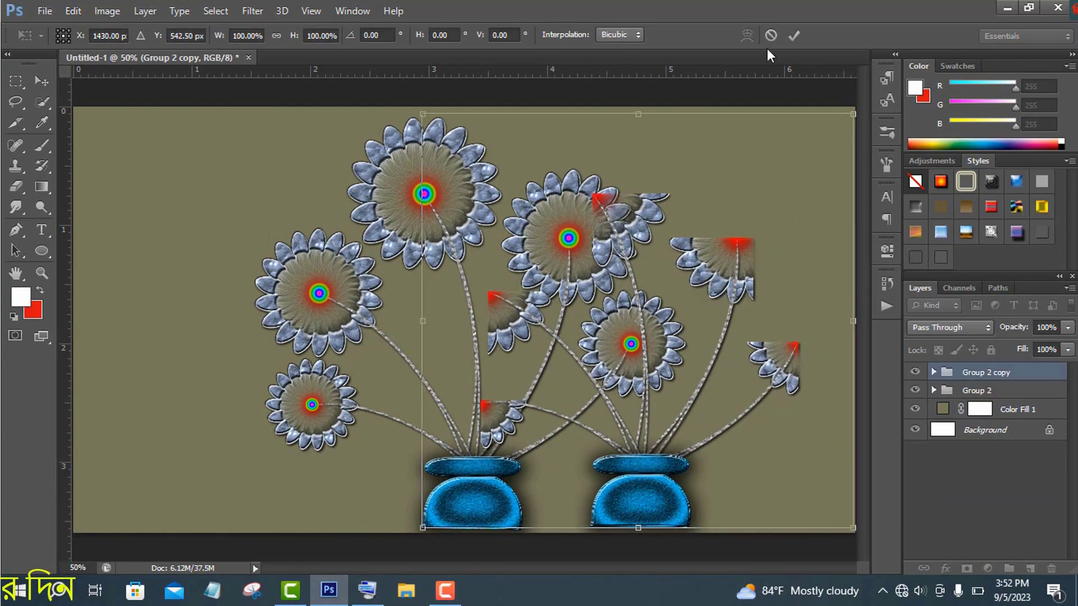
key(Return)
drag(649, 475, 299, 483)
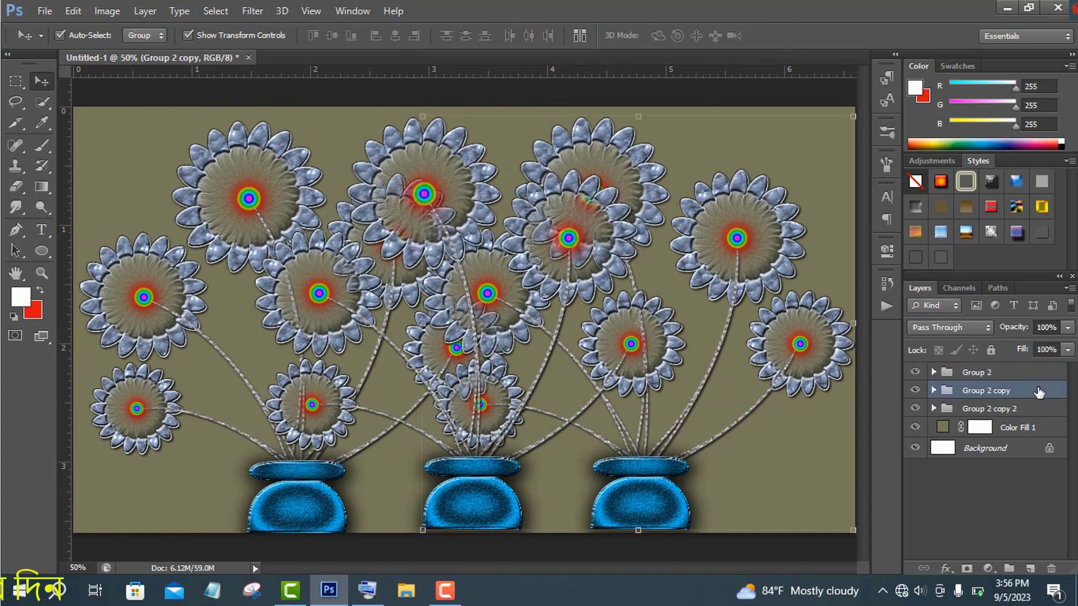
- Scale the right-hand bouquet (Group 2 copy) down evenly around its centre to about 56%
key(ctrl+t)
drag(853, 116, 759, 208)
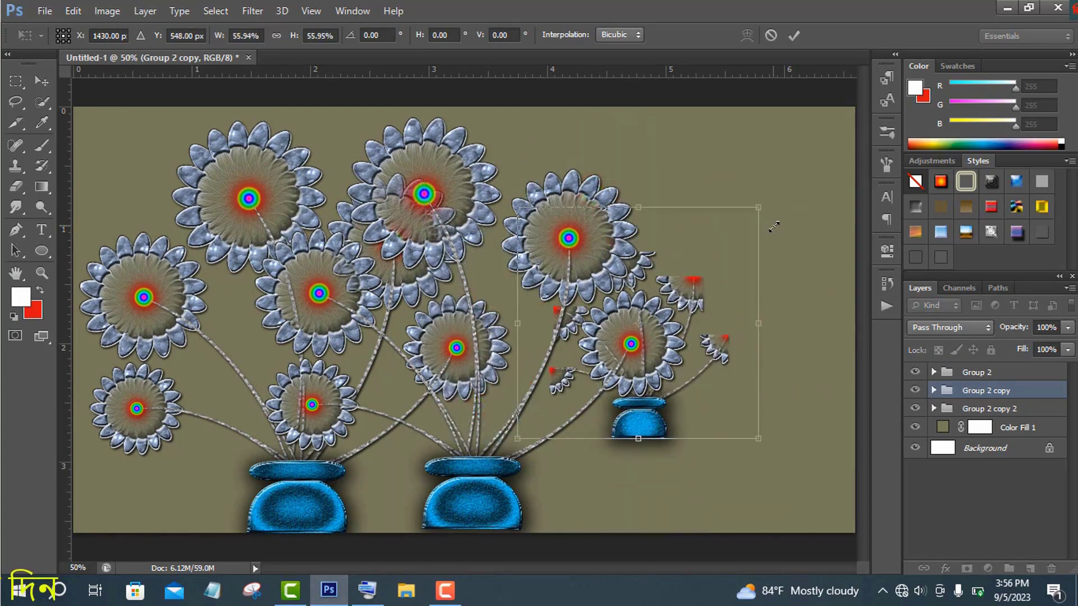
click(793, 36)
drag(641, 383, 676, 430)
right_click(679, 410)
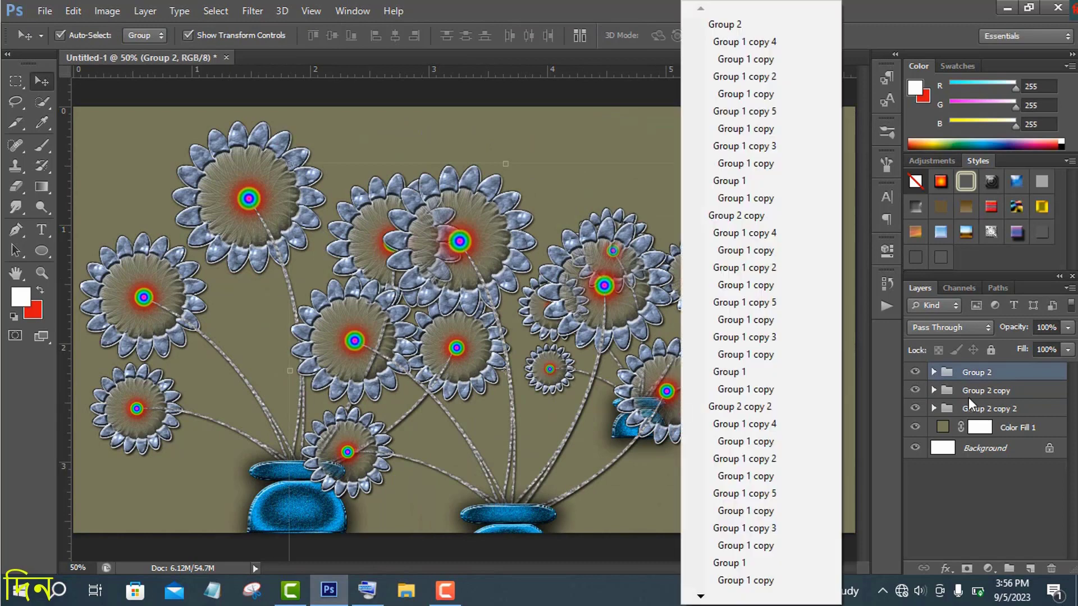
click(1002, 369)
click(886, 283)
key(ctrl+z)
click(841, 208)
- Move the reduced bouquet (Group 2 copy) into the canvas's lower-right corner
click(1029, 392)
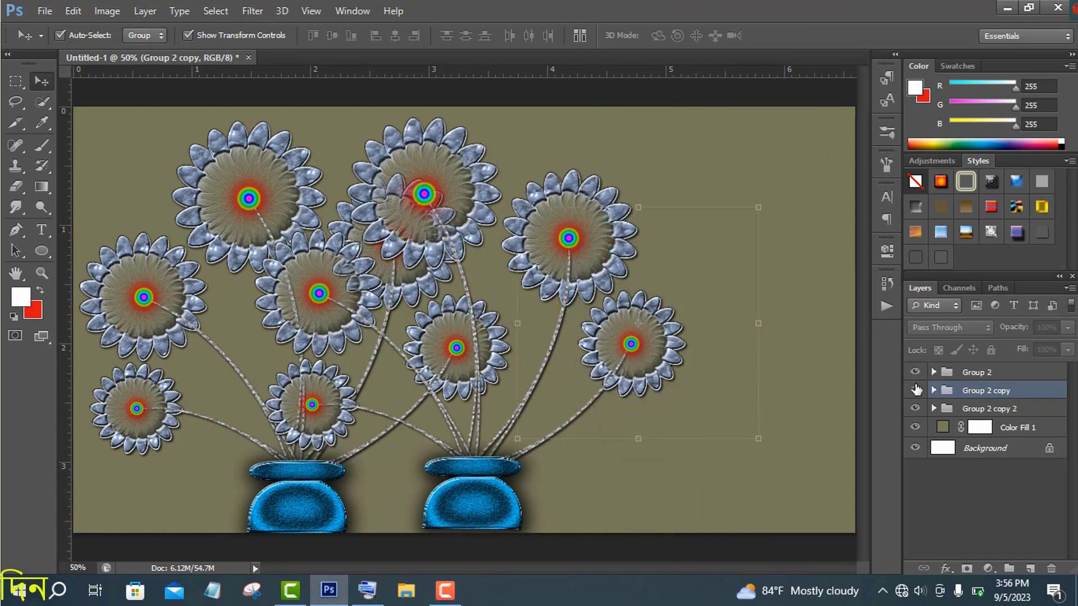
key(ctrl+t)
drag(688, 358, 784, 459)
click(794, 35)
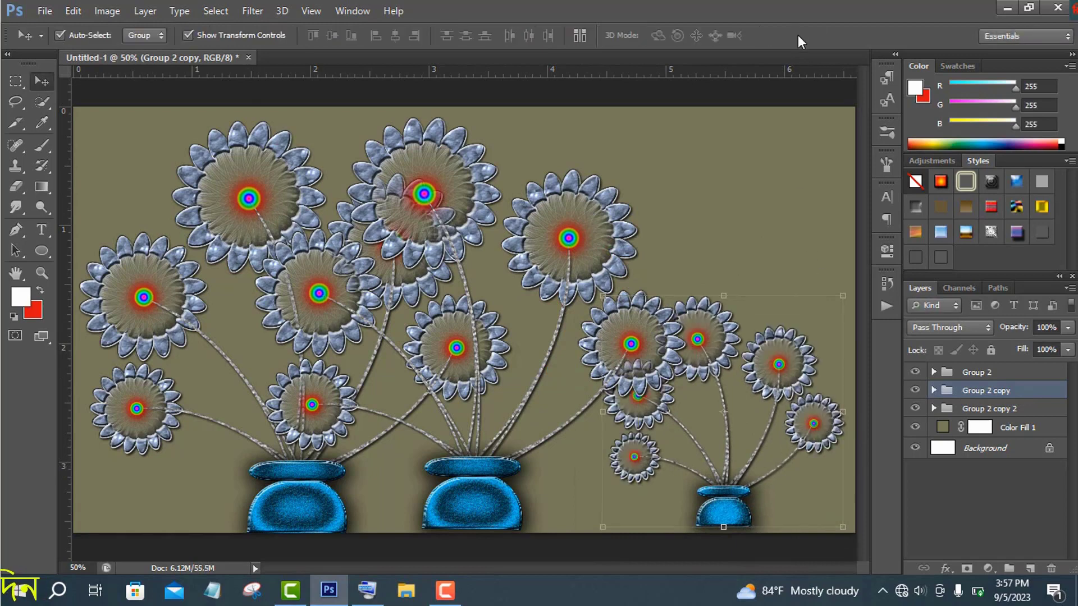
- Scale the left-hand bouquet (Group 2 copy 2) down into the canvas's lower-left corner, centred at X 262.5 px, Y 840.5 px
click(990, 409)
key(ctrl+t)
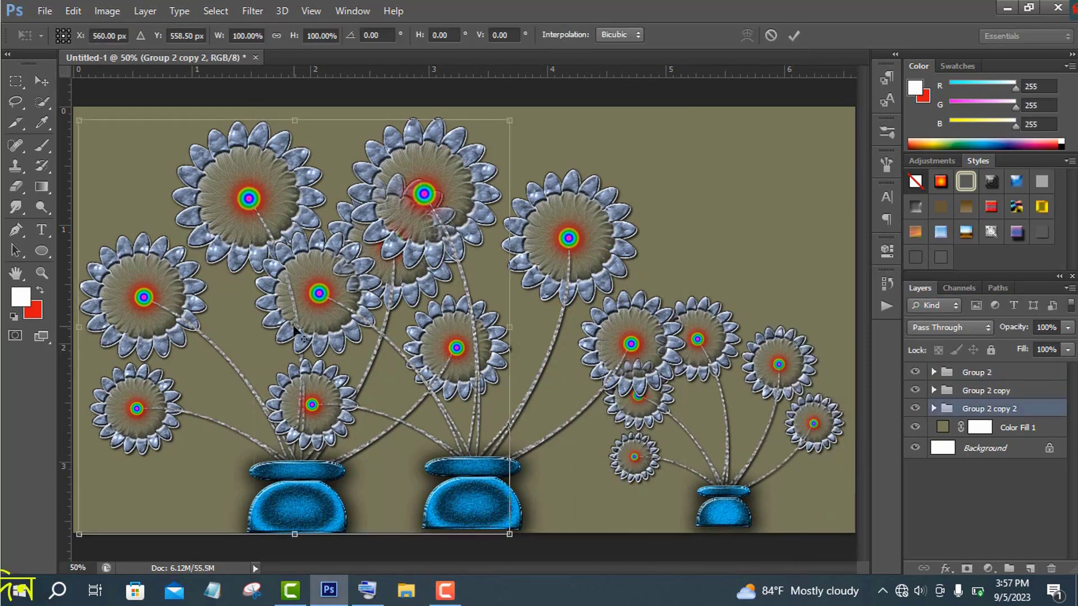
drag(506, 122, 274, 343)
key(Return)
click(794, 36)
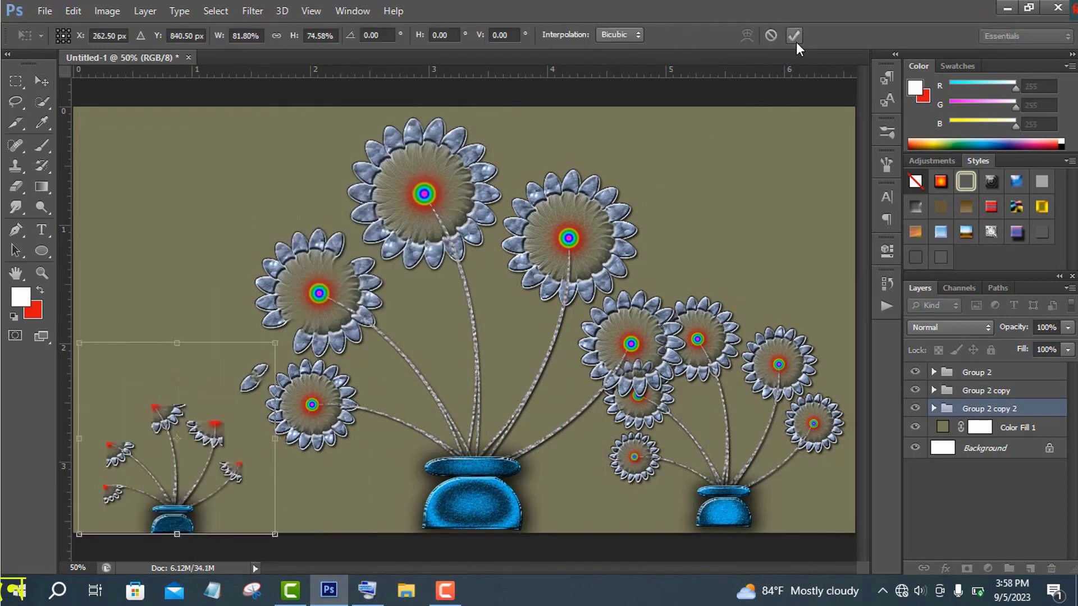
click(794, 36)
- Scale the right-hand bouquet (Group 2 copy) down further, keeping its lower-left corner in place
click(977, 372)
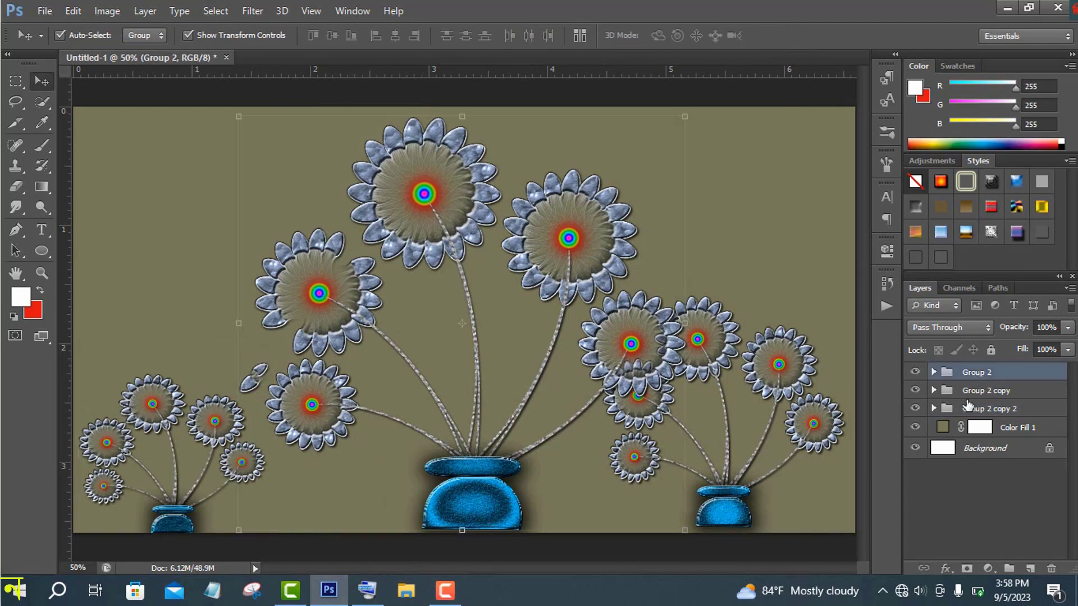
click(977, 395)
shift+click(818, 290)
drag(846, 295, 806, 351)
key(Return)
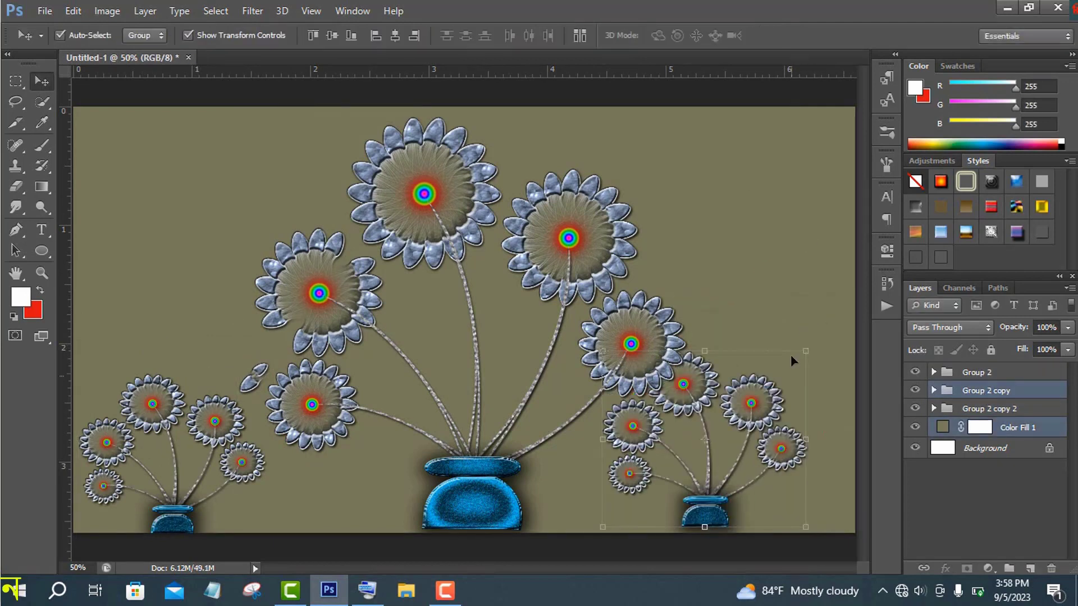
- Move the right-hand bouquet to the canvas's lower-right corner and nudge it down to X 1716 px, Y 848 px
drag(714, 457, 773, 467)
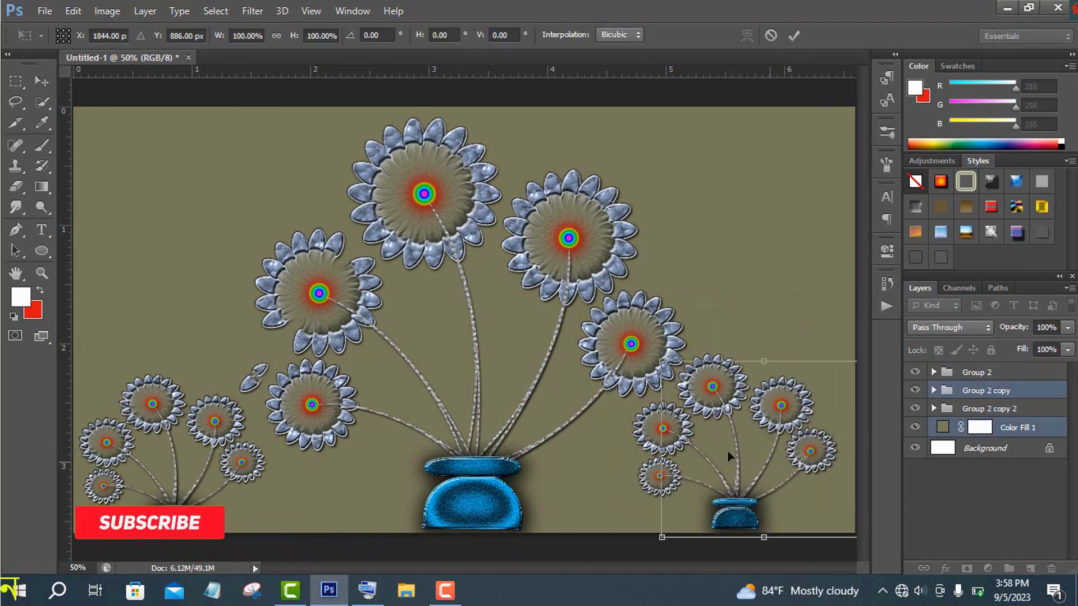
click(799, 35)
mouse_move(762, 409)
mouse_down()
mouse_move(753, 386)
mouse_move(759, 416)
mouse_up()
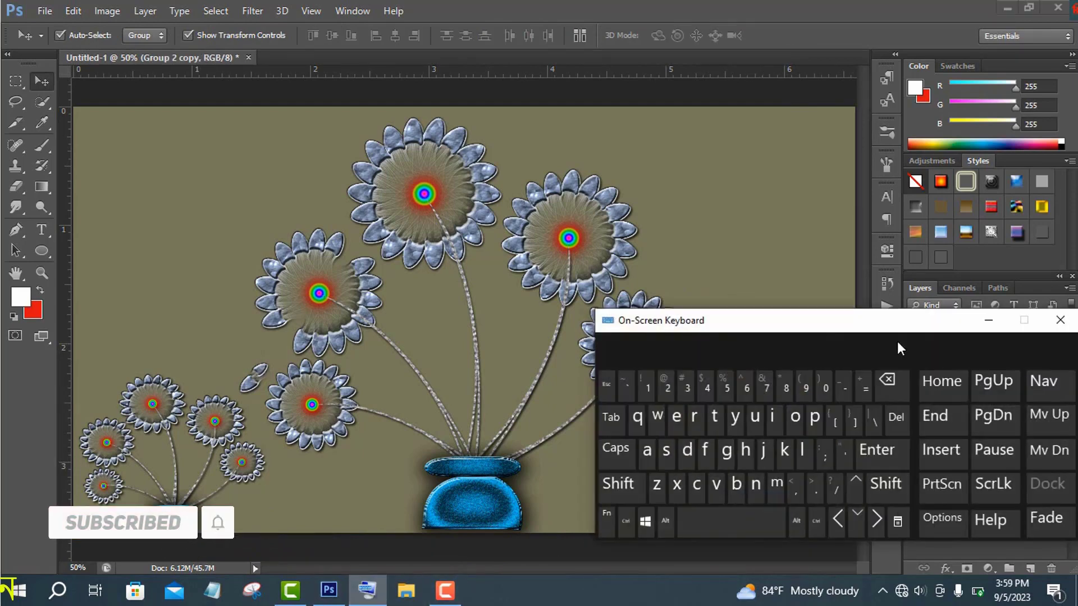
drag(897, 342, 921, 91)
click(874, 265)
click(751, 434)
click(873, 269)
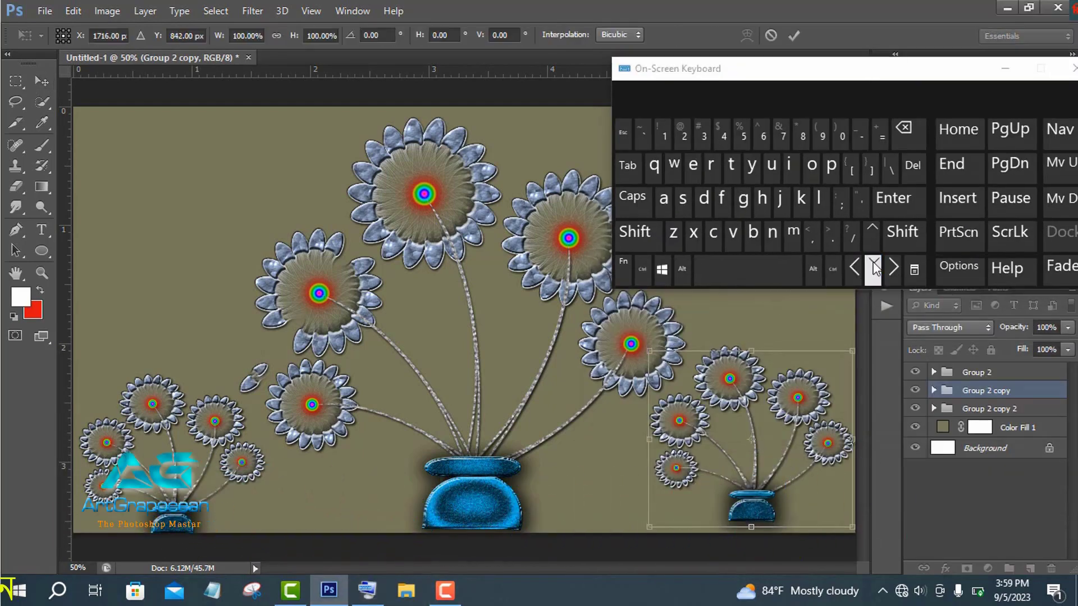
click(1005, 68)
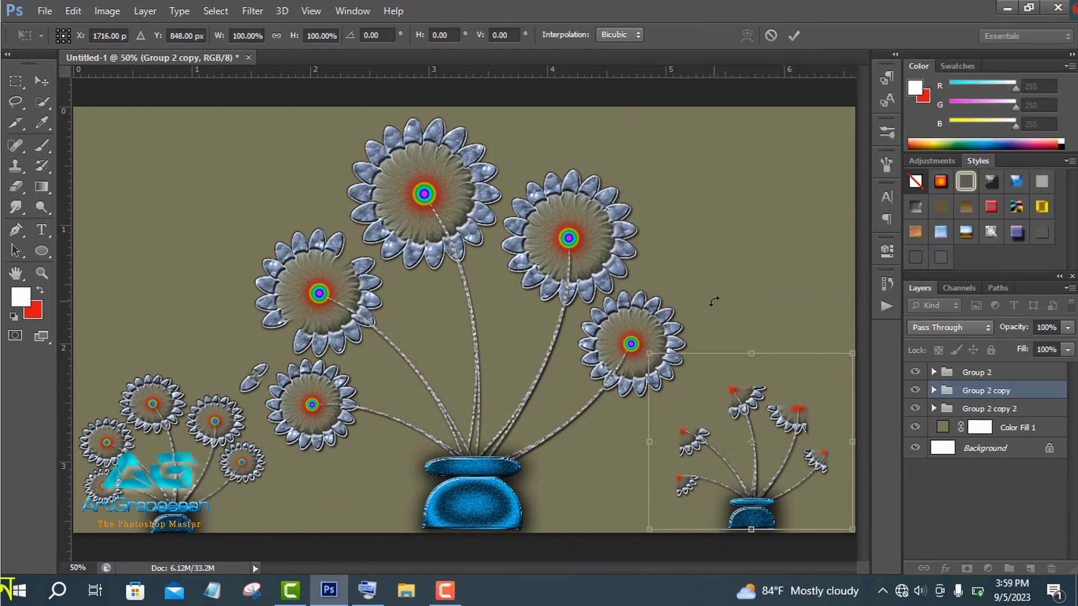